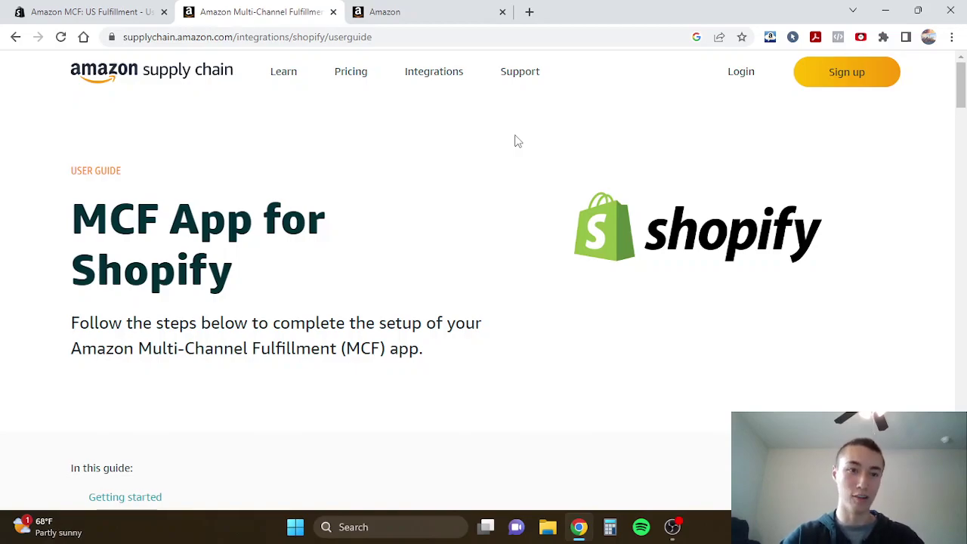
Switch to the Amazon MCF: US Fulfillment app listing and look over its highlights and pricing.
{"action": "left_click", "coordinate": [123, 11]}
{"action": "scroll", "coordinate": [381, 301], "scroll_direction": "down", "scroll_amount": 10}
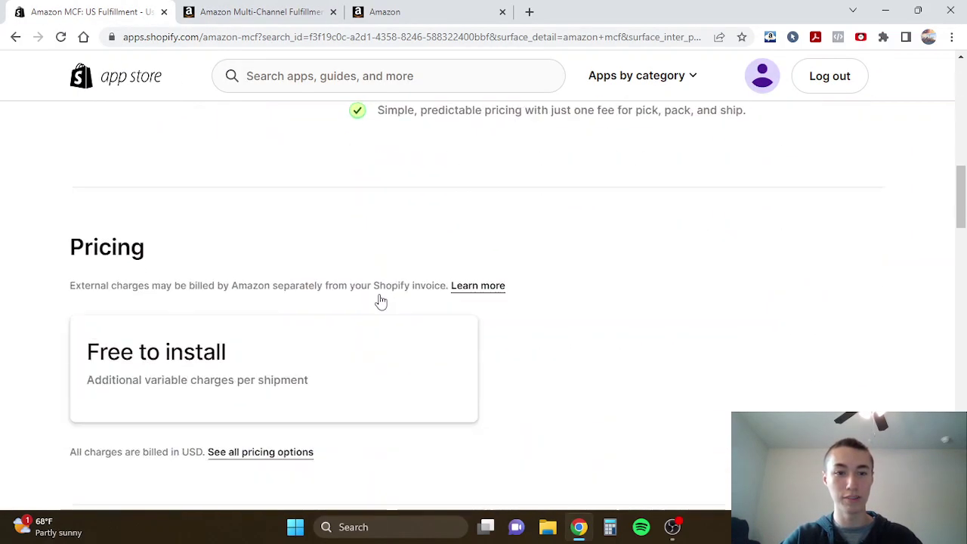
{"action": "scroll", "coordinate": [382, 301], "scroll_direction": "down", "scroll_amount": 4}
{"action": "scroll", "coordinate": [378, 300], "scroll_direction": "up", "scroll_amount": 14}
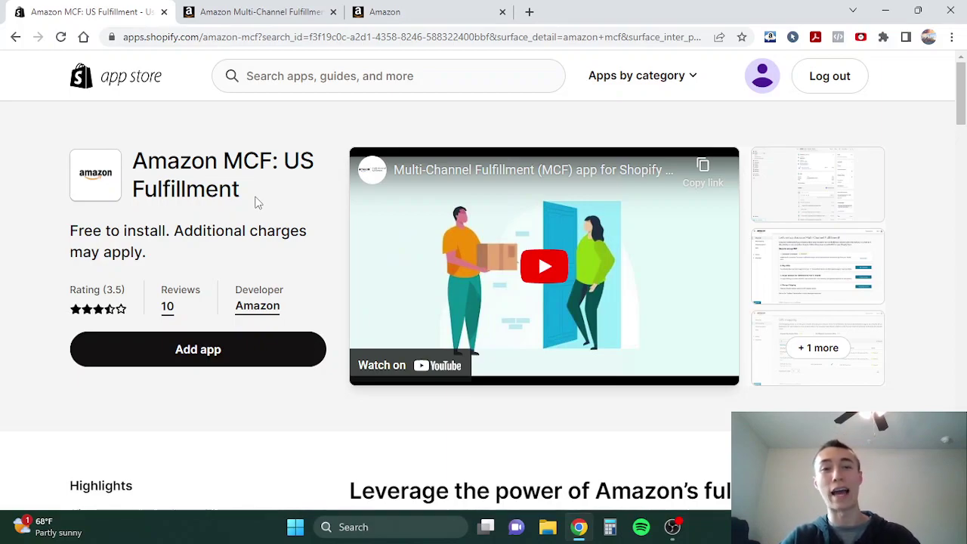
Search the Shopify App Store for "amazon mcf" and open the Amazon MCF: US Fulfillment listing.
{"action": "left_click", "coordinate": [306, 66]}
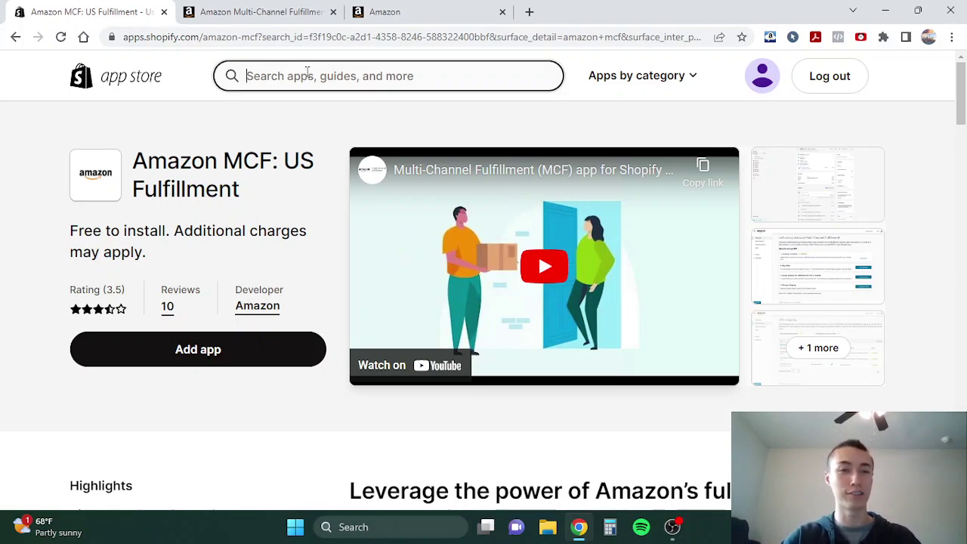
{"action": "type", "text": "amazon mcf"}
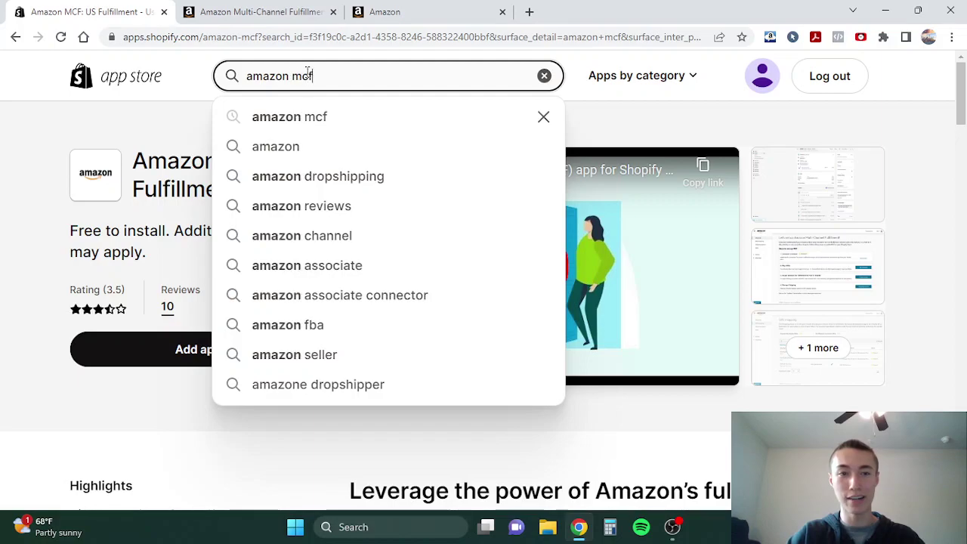
{"action": "key", "text": "Return"}
{"action": "scroll", "coordinate": [216, 229], "scroll_direction": "down", "scroll_amount": 1}
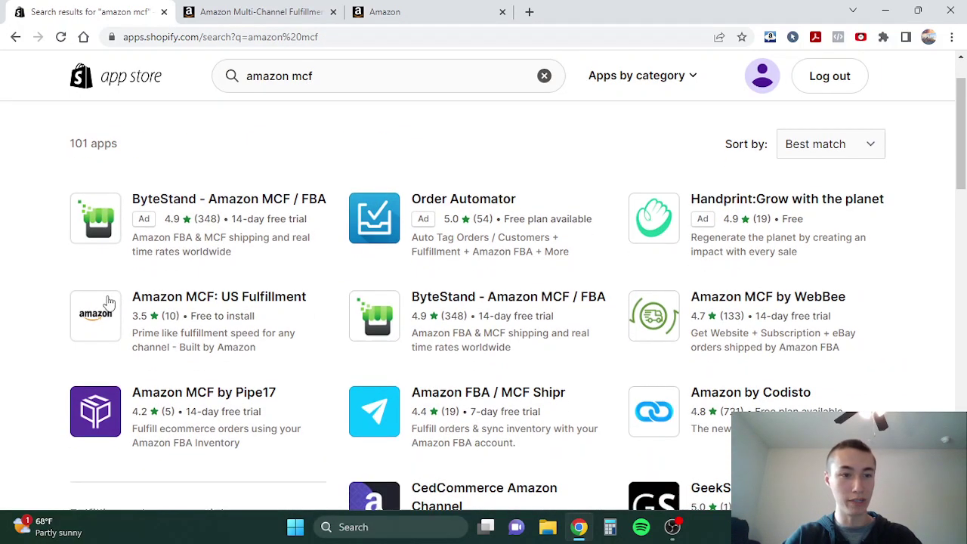
{"action": "left_click", "coordinate": [231, 295]}
{"action": "scroll", "coordinate": [418, 278], "scroll_direction": "down", "scroll_amount": 1}
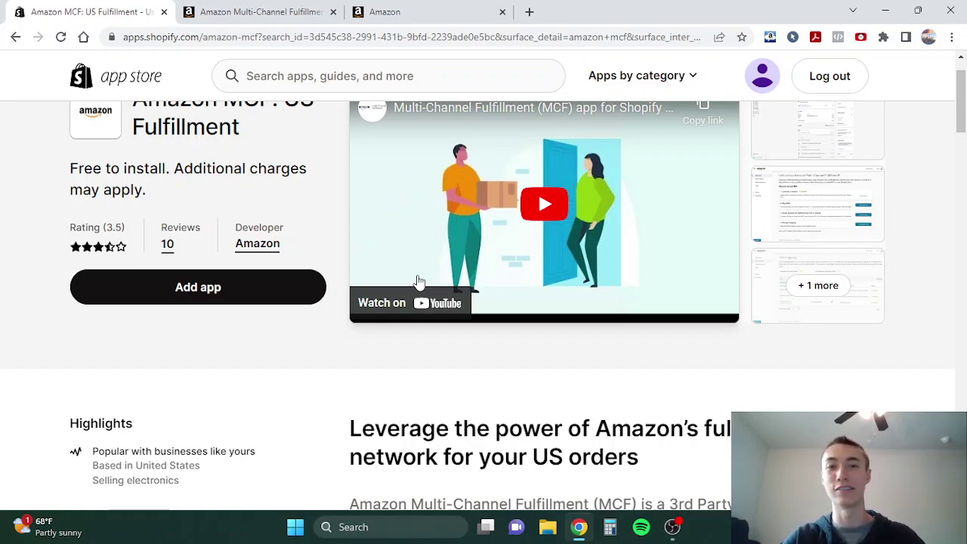
Look over the MCF App for Shopify user guide on the Amazon Supply Chain site.
{"action": "left_click", "coordinate": [264, 16]}
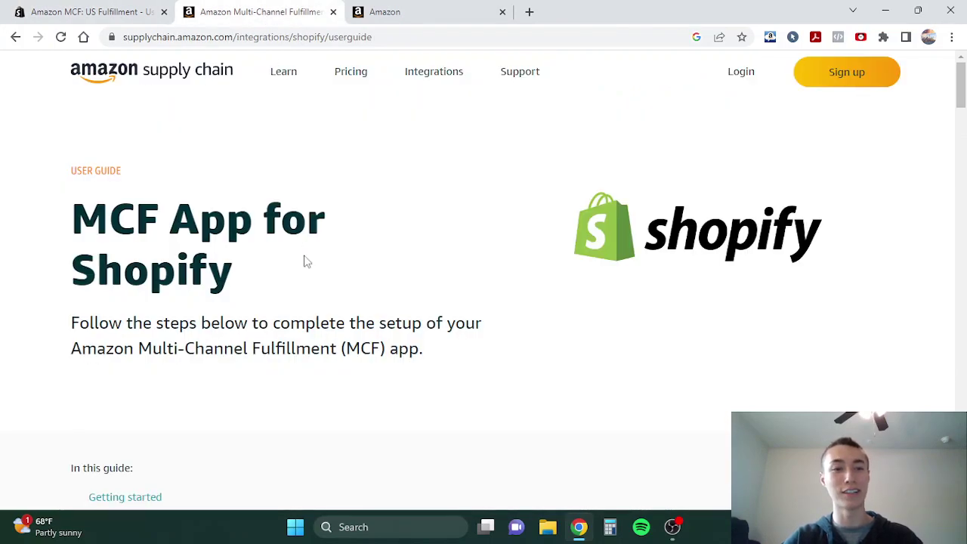
{"action": "scroll", "coordinate": [305, 262], "scroll_direction": "down", "scroll_amount": 5}
{"action": "scroll", "coordinate": [304, 262], "scroll_direction": "up", "scroll_amount": 5}
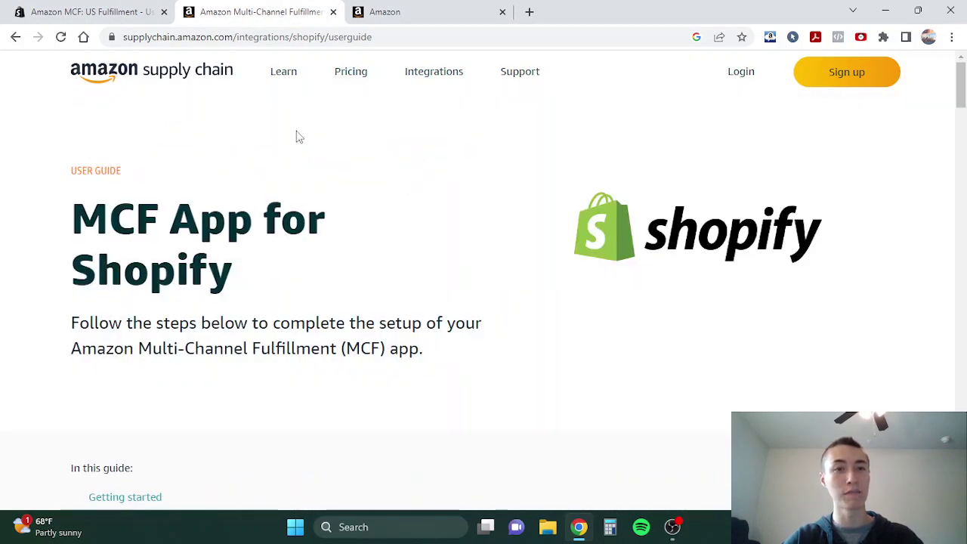
Return to the Amazon MCF: US Fulfillment listing, add the app and install it in the Shopify store.
{"action": "key", "text": "ctrl+shift+Tab"}
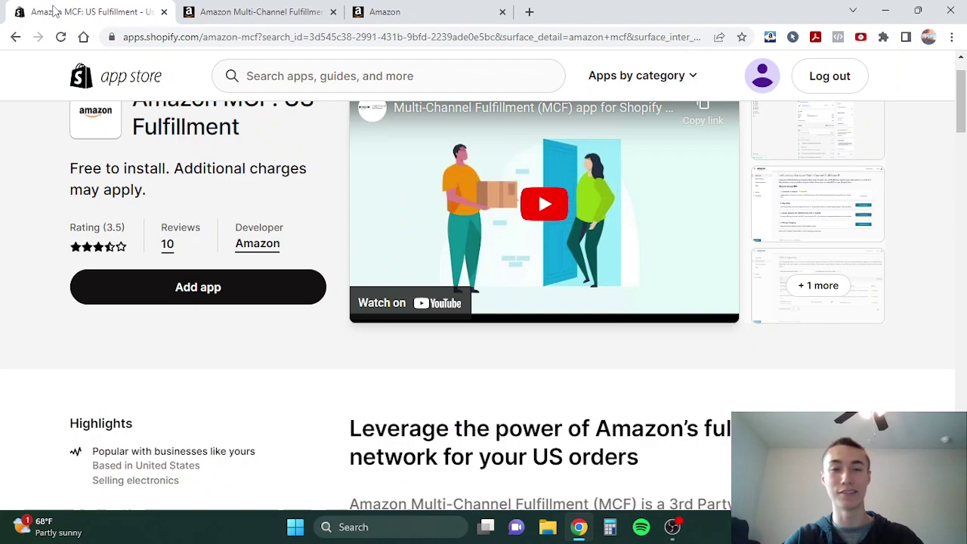
{"action": "left_click", "coordinate": [195, 297]}
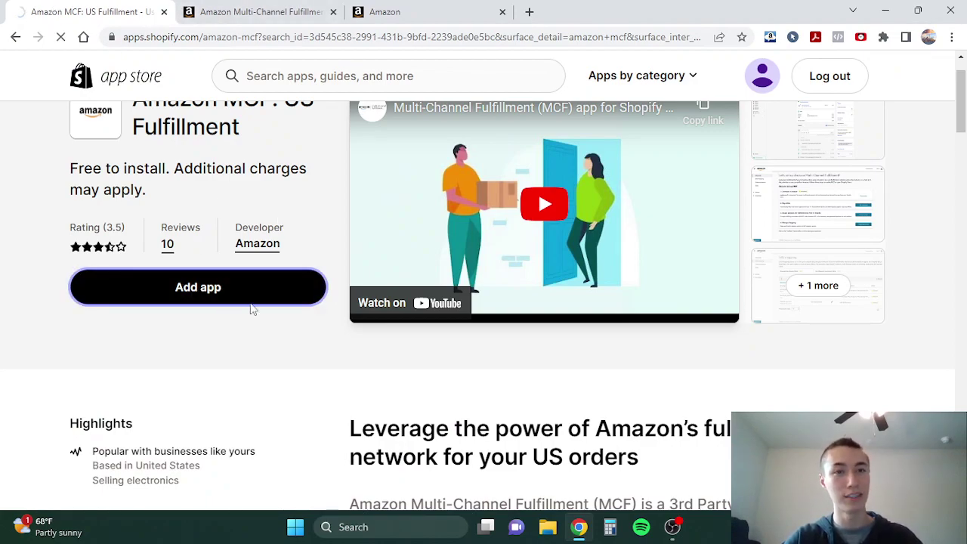
{"action": "scroll", "coordinate": [628, 294], "scroll_direction": "down", "scroll_amount": 1}
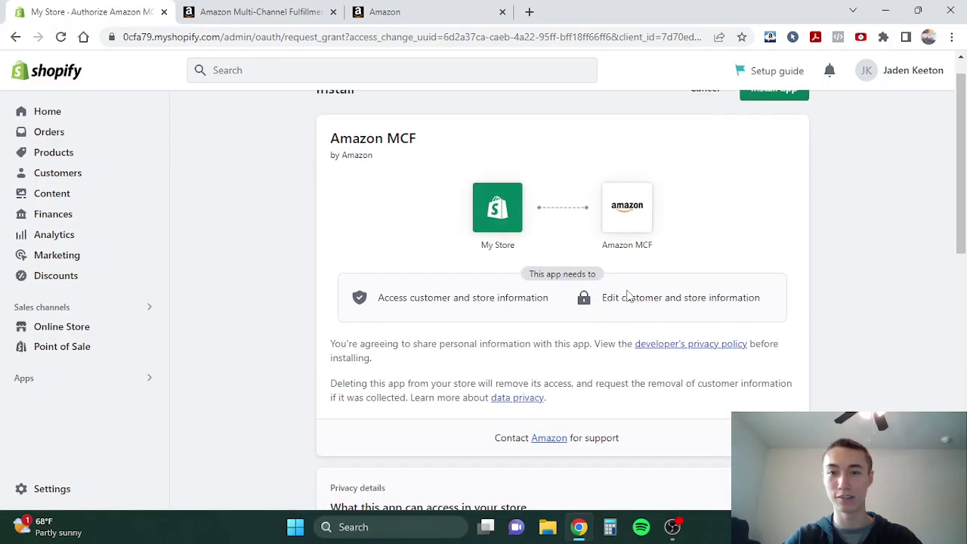
{"action": "scroll", "coordinate": [681, 227], "scroll_direction": "up", "scroll_amount": 1}
{"action": "left_click", "coordinate": [774, 121]}
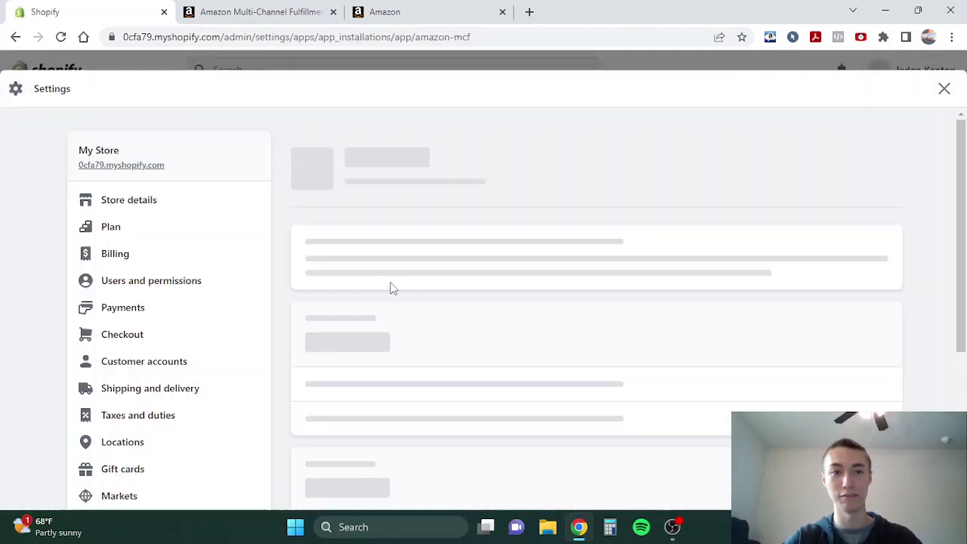
Review the installed Amazon MCF app's history and permissions in the store settings, and open the app.
{"action": "scroll", "coordinate": [389, 286], "scroll_direction": "down", "scroll_amount": 3}
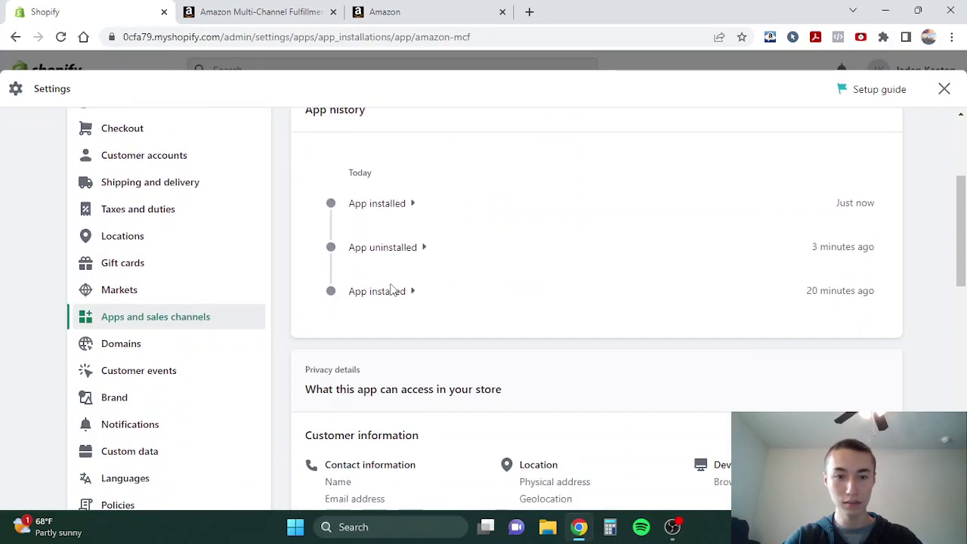
{"action": "scroll", "coordinate": [465, 332], "scroll_direction": "down", "scroll_amount": 5}
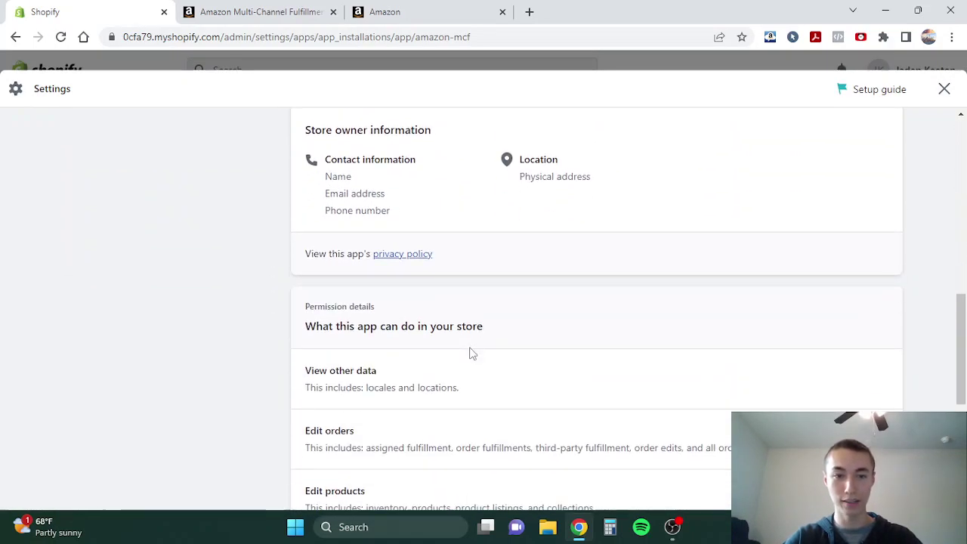
{"action": "scroll", "coordinate": [471, 353], "scroll_direction": "up", "scroll_amount": 8}
{"action": "left_click", "coordinate": [845, 151]}
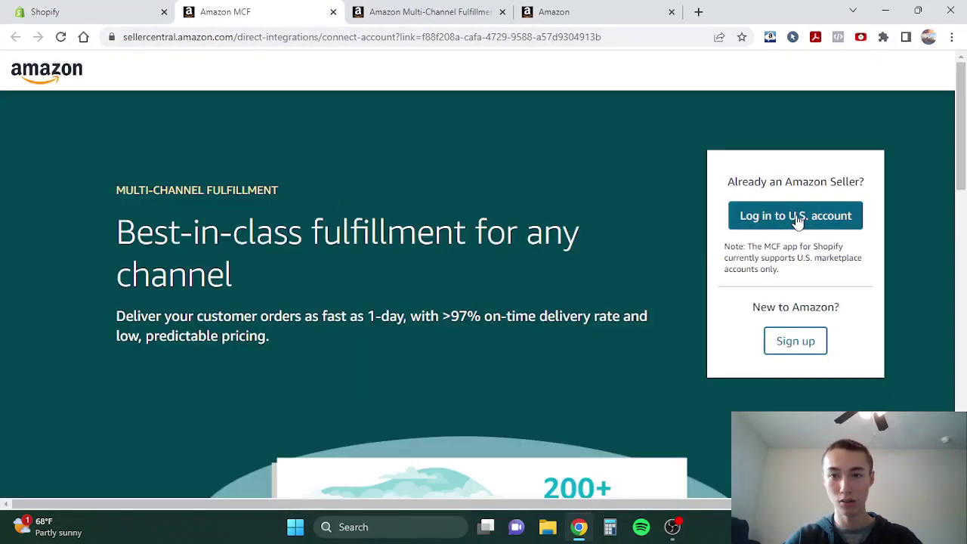
Log in to the U.S. Amazon seller account and select the Luxamity merchant with the United States marketplace.
{"action": "left_click", "coordinate": [795, 216]}
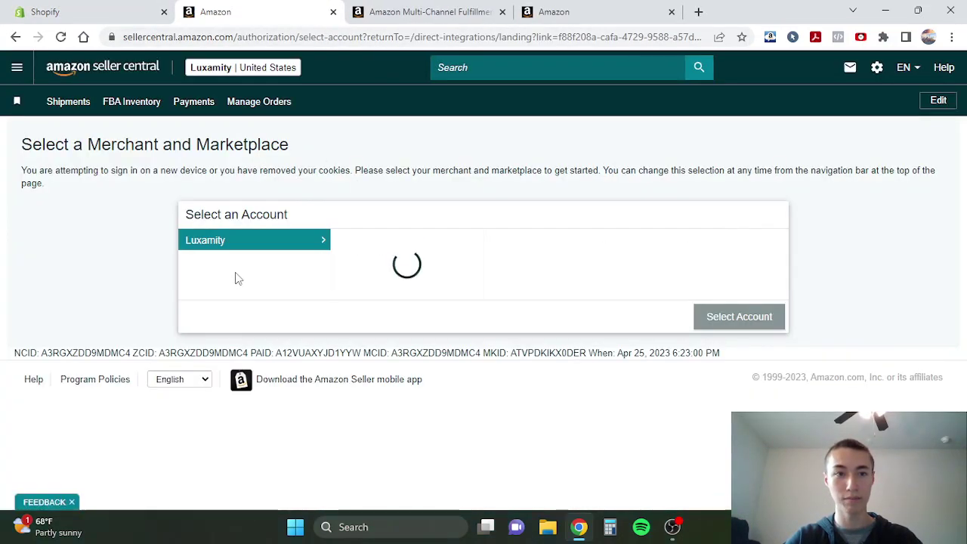
{"action": "scroll", "coordinate": [554, 323], "scroll_direction": "down", "scroll_amount": 1}
{"action": "left_click", "coordinate": [511, 362]}
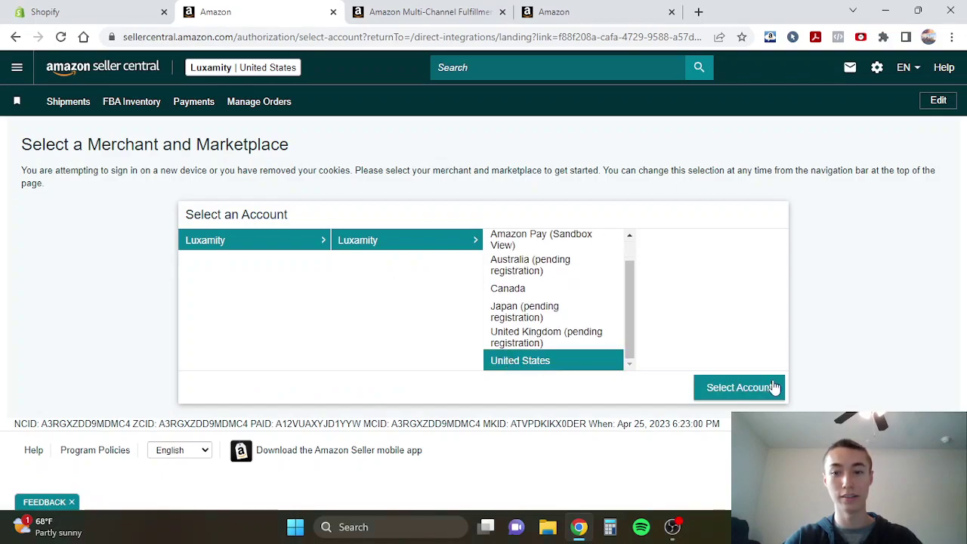
{"action": "left_click", "coordinate": [772, 389]}
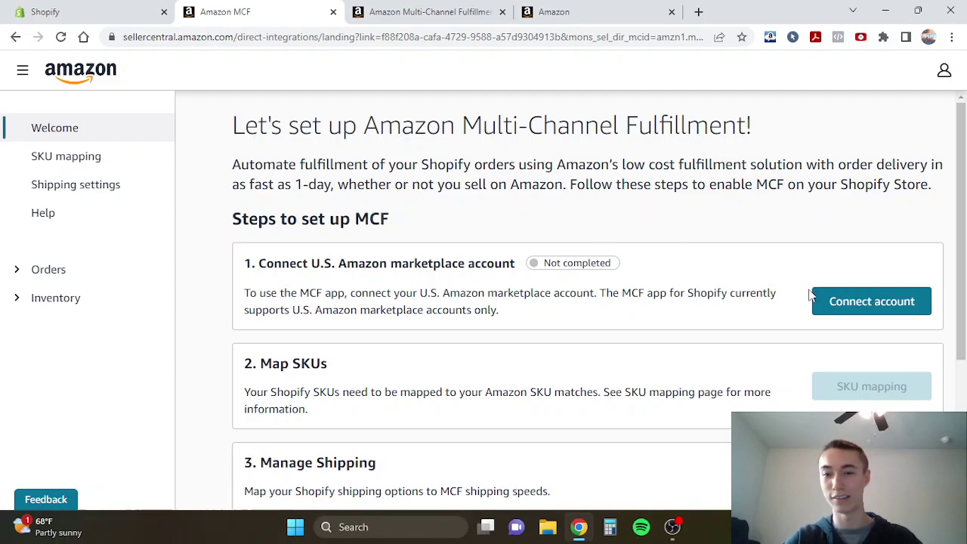
Connect the U.S. Amazon marketplace account to the Shopify store and confirm the connection.
{"action": "triple_click", "coordinate": [338, 265]}
{"action": "left_click", "coordinate": [471, 291]}
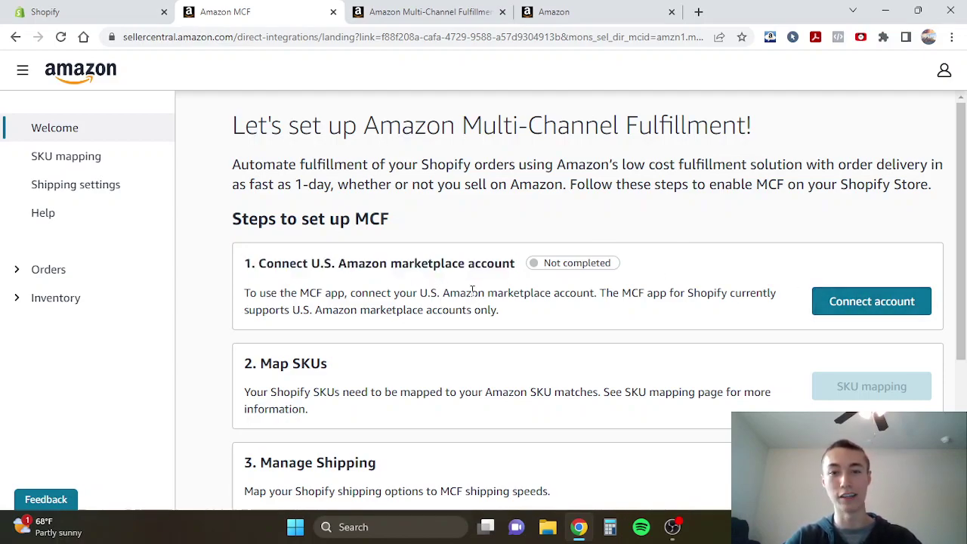
{"action": "left_click", "coordinate": [836, 304]}
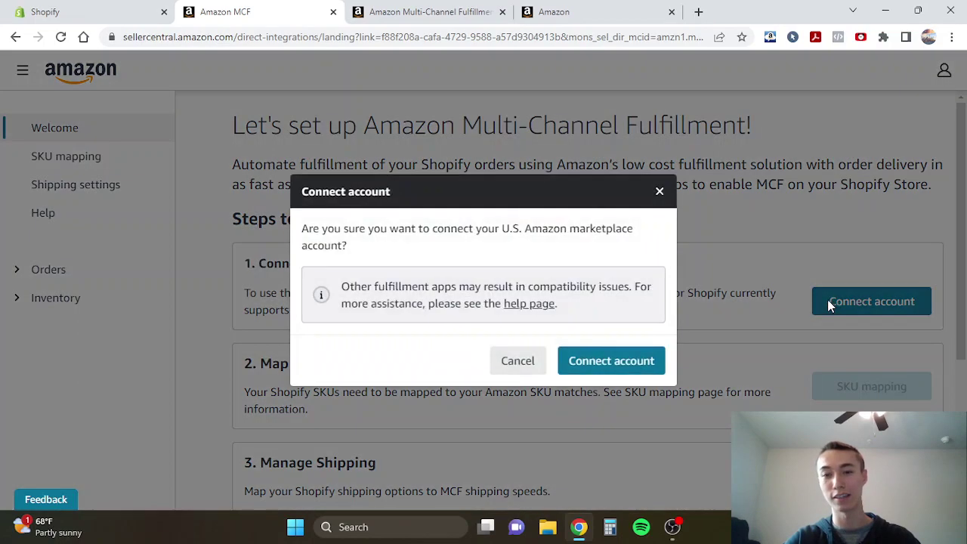
{"action": "left_click", "coordinate": [574, 361]}
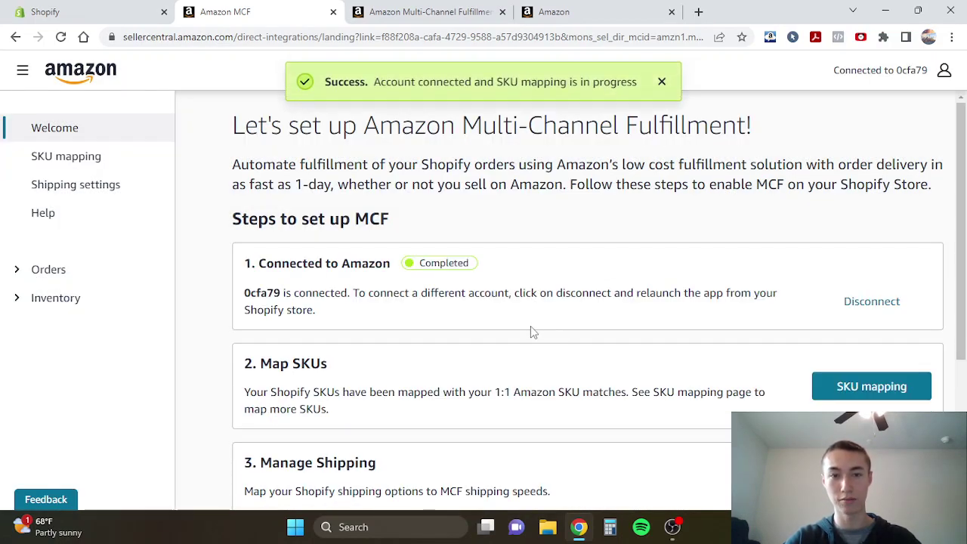
Open SKU mapping from the setup steps and examine how the Shopify SKUs are matched to Amazon SKUs.
{"action": "scroll", "coordinate": [498, 260], "scroll_direction": "down", "scroll_amount": 1}
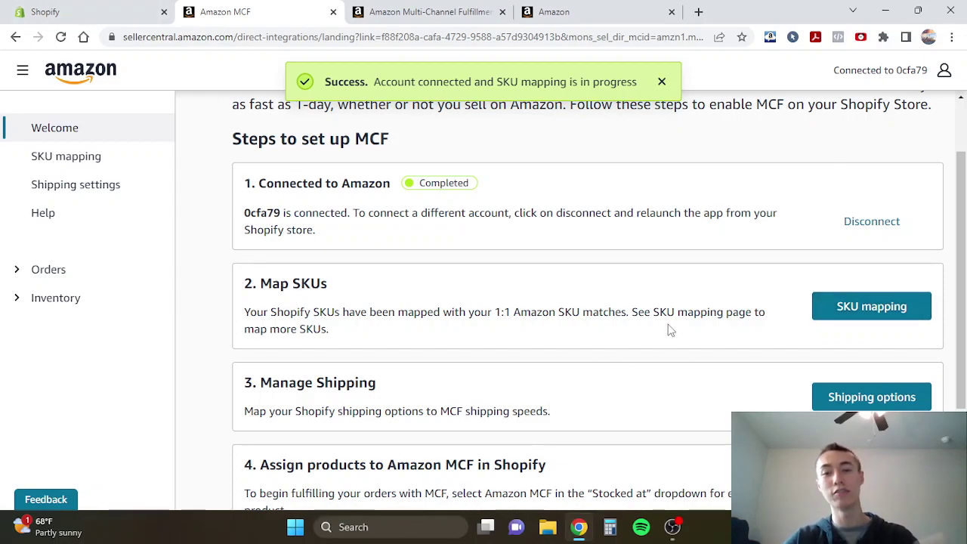
{"action": "left_click", "coordinate": [842, 310]}
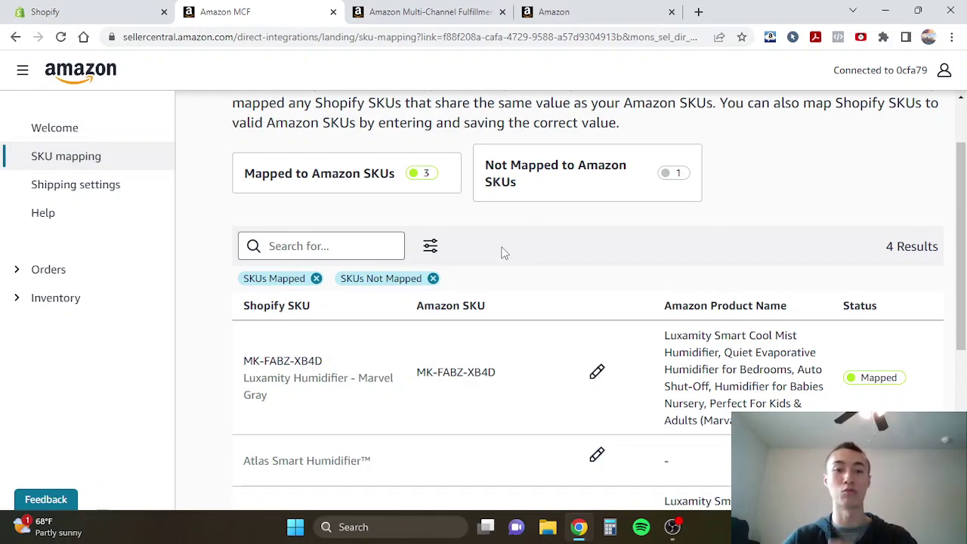
{"action": "scroll", "coordinate": [562, 263], "scroll_direction": "down", "scroll_amount": 1}
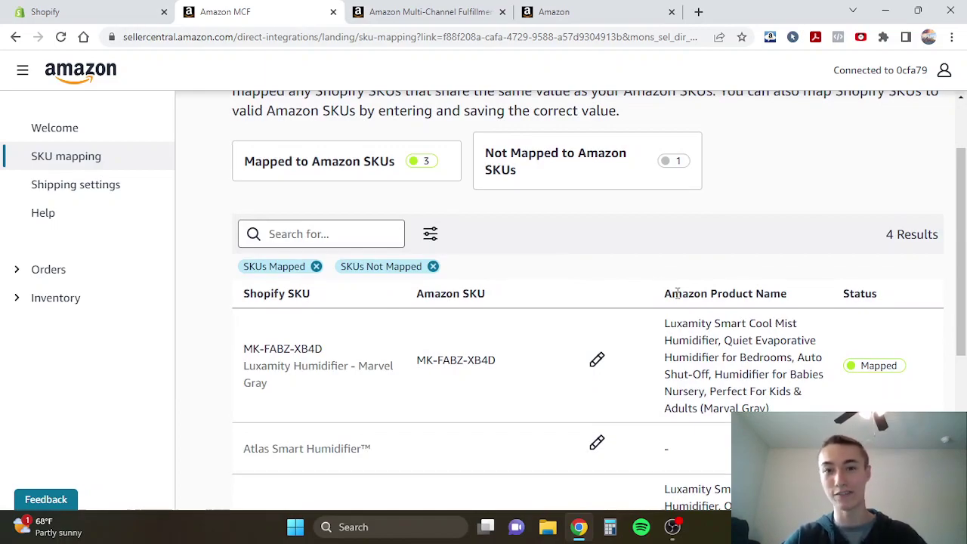
{"action": "scroll", "coordinate": [678, 294], "scroll_direction": "down", "scroll_amount": 1}
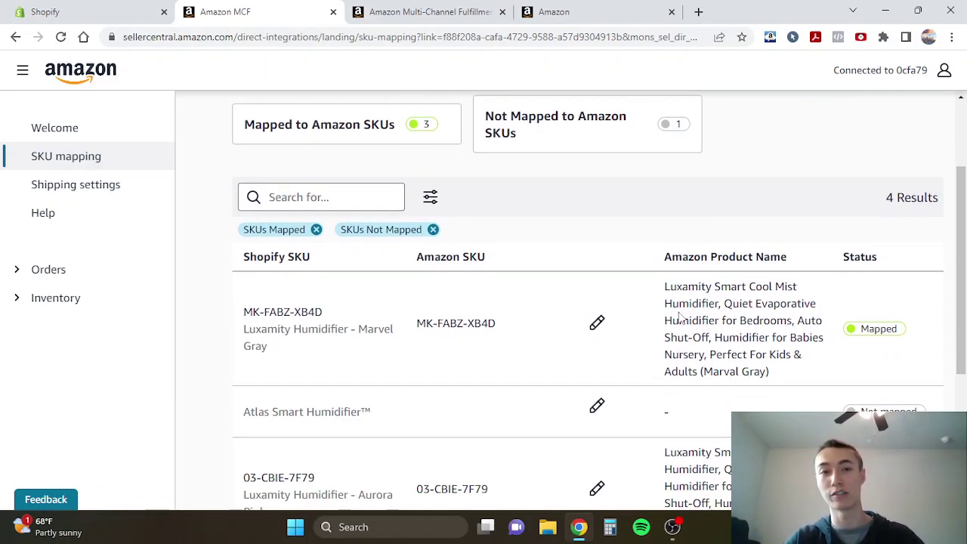
{"action": "scroll", "coordinate": [678, 317], "scroll_direction": "down", "scroll_amount": 1}
{"action": "scroll", "coordinate": [573, 271], "scroll_direction": "up", "scroll_amount": 3}
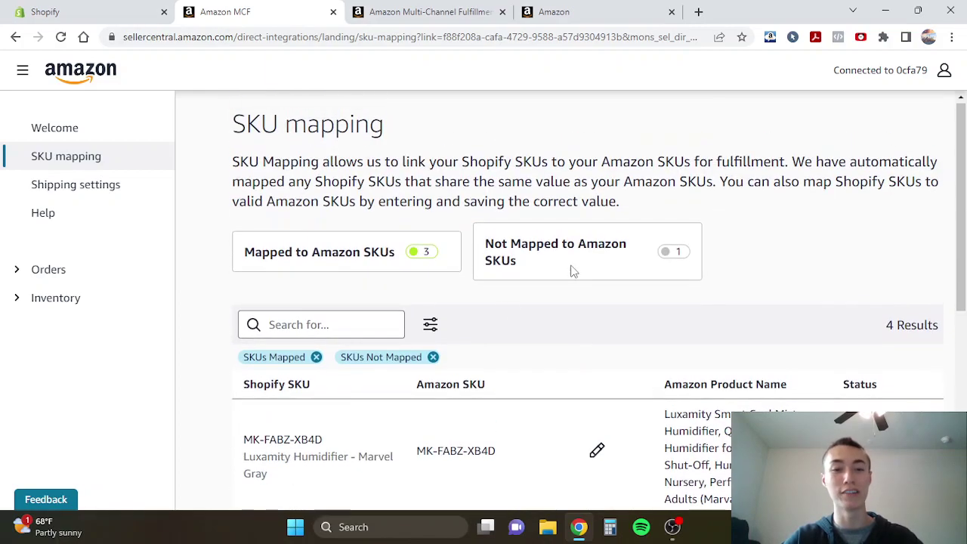
{"action": "scroll", "coordinate": [646, 363], "scroll_direction": "down", "scroll_amount": 2}
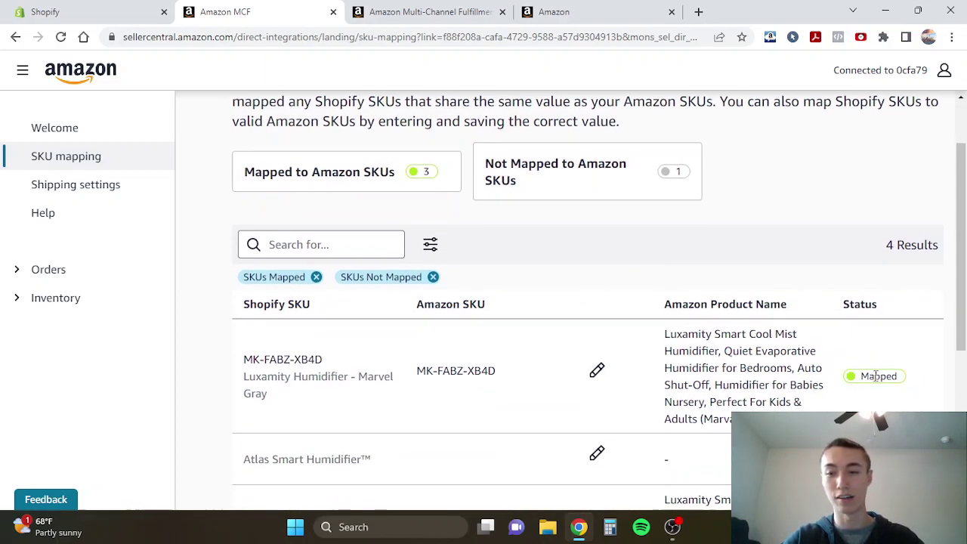
{"action": "scroll", "coordinate": [851, 378], "scroll_direction": "down", "scroll_amount": 3}
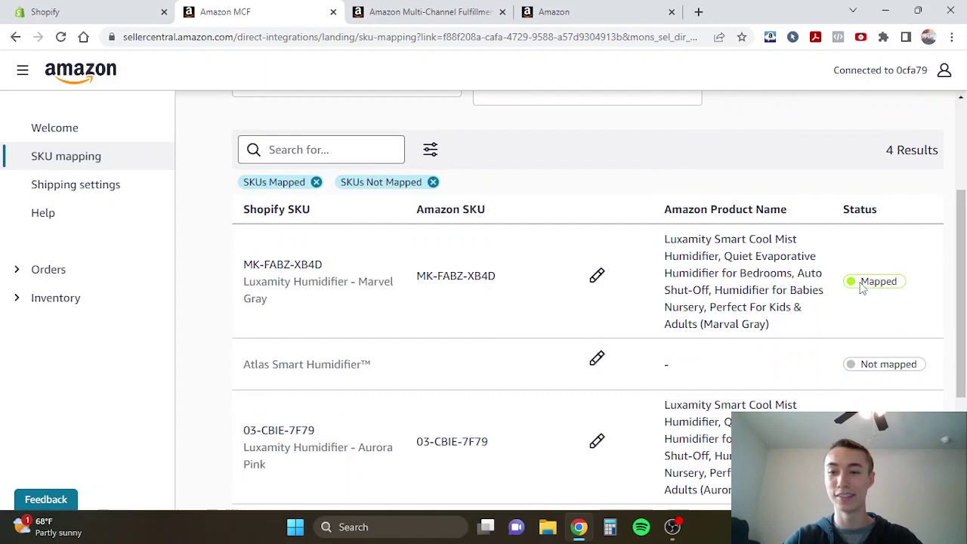
{"action": "scroll", "coordinate": [859, 286], "scroll_direction": "down", "scroll_amount": 3}
{"action": "scroll", "coordinate": [869, 242], "scroll_direction": "up", "scroll_amount": 2}
{"action": "scroll", "coordinate": [873, 242], "scroll_direction": "up", "scroll_amount": 2}
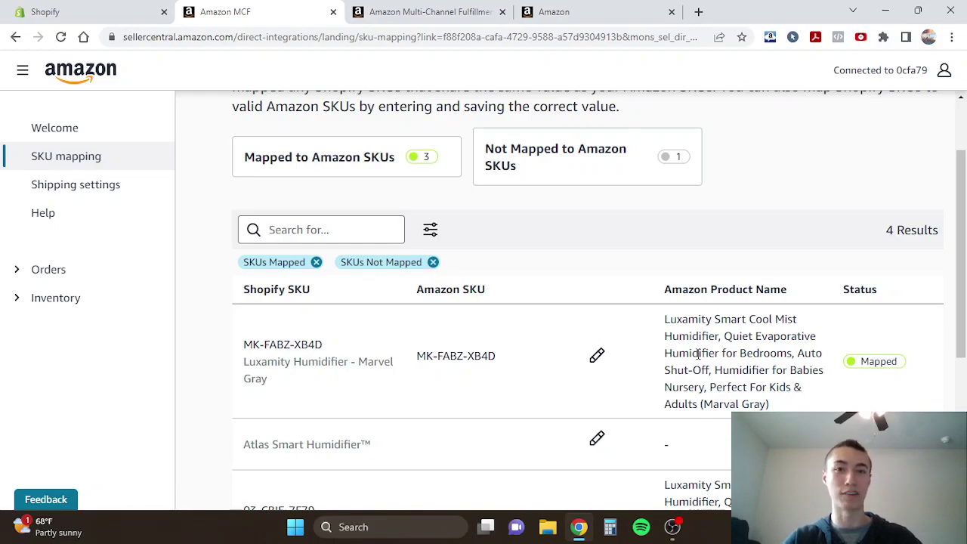
{"action": "scroll", "coordinate": [462, 295], "scroll_direction": "up", "scroll_amount": 1}
{"action": "scroll", "coordinate": [462, 298], "scroll_direction": "down", "scroll_amount": 1}
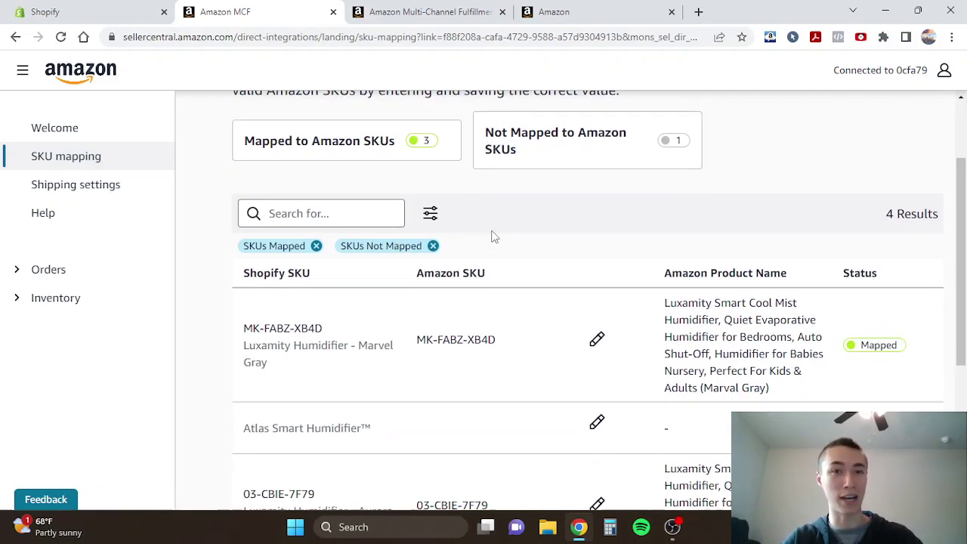
{"action": "scroll", "coordinate": [490, 236], "scroll_direction": "up", "scroll_amount": 2}
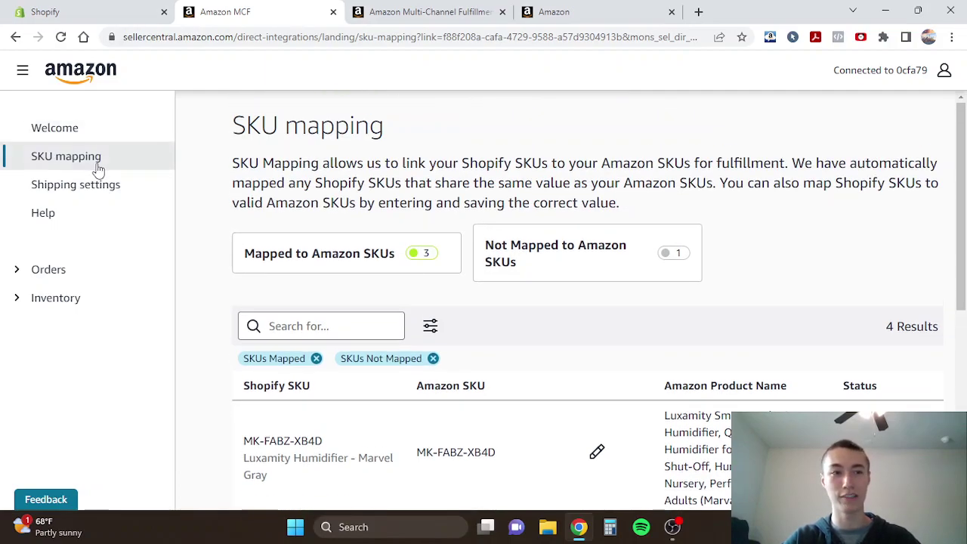
Return to the MCF setup steps, open the shipping options and review the shipping speed mappings.
{"action": "left_click", "coordinate": [45, 130]}
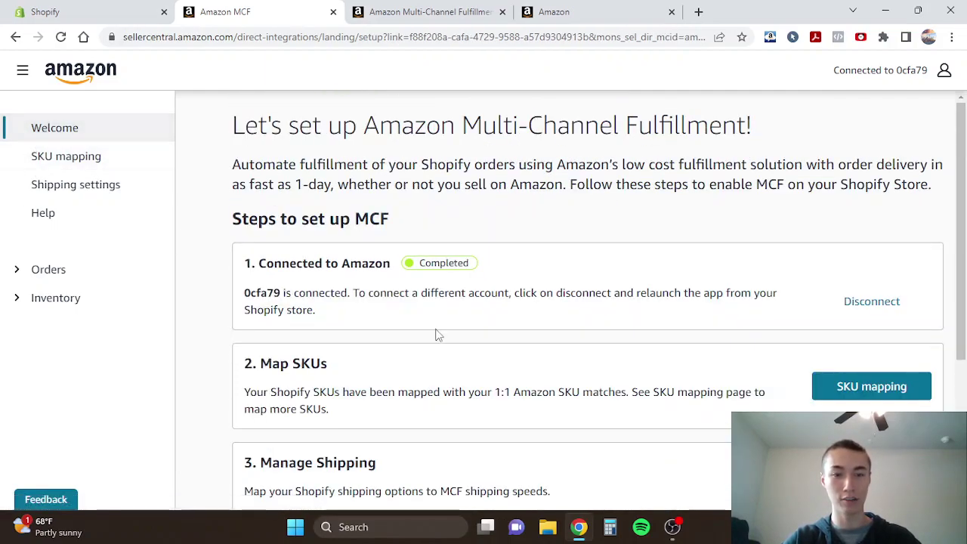
{"action": "scroll", "coordinate": [437, 332], "scroll_direction": "down", "scroll_amount": 3}
{"action": "scroll", "coordinate": [288, 244], "scroll_direction": "down", "scroll_amount": 1}
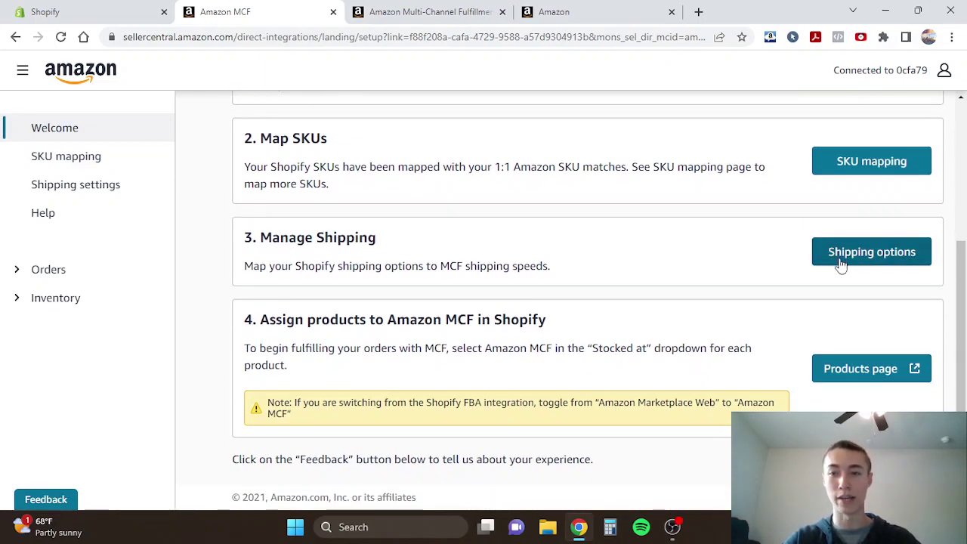
{"action": "left_click", "coordinate": [839, 262]}
{"action": "scroll", "coordinate": [380, 284], "scroll_direction": "up", "scroll_amount": 3}
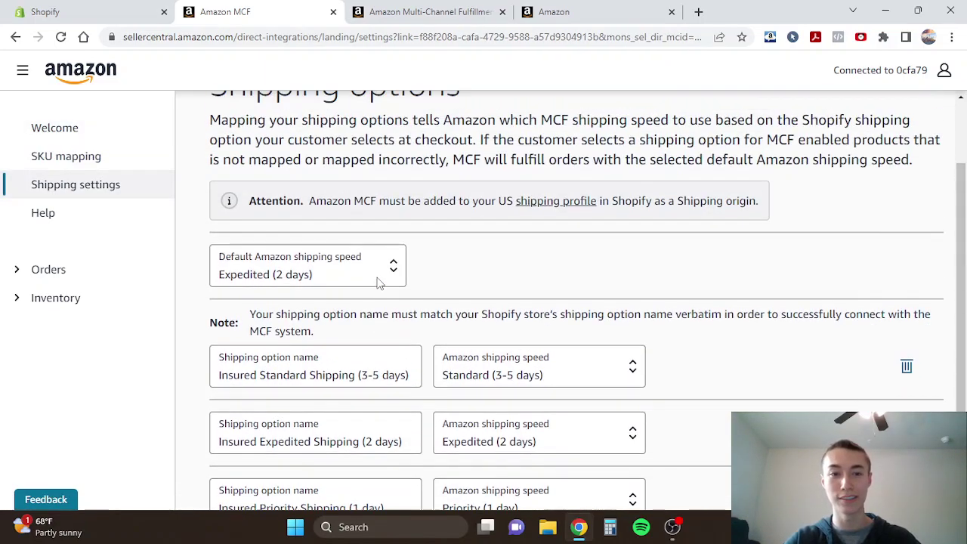
{"action": "scroll", "coordinate": [380, 281], "scroll_direction": "down", "scroll_amount": 2}
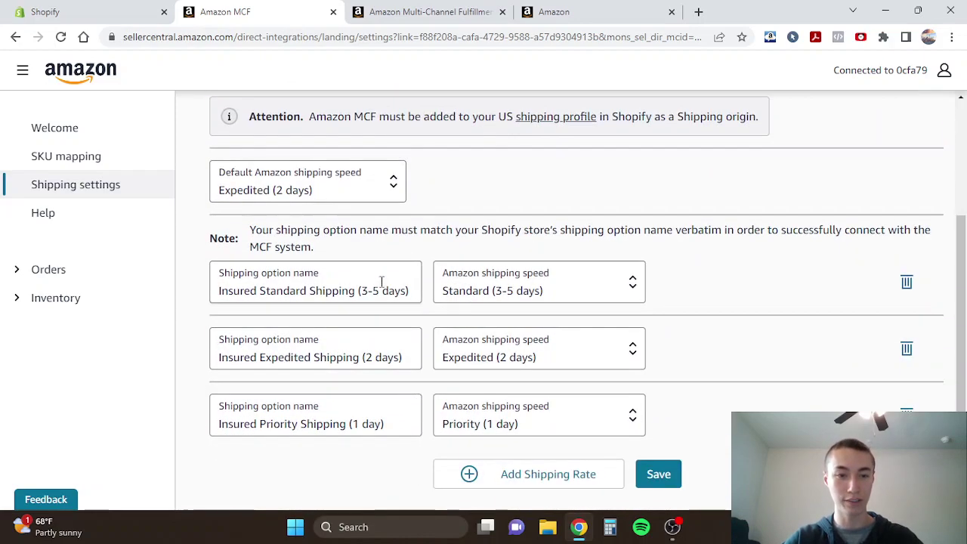
Try renaming the first shipping option to Standard, and restore its name to Insured Standard Shipping (3-5 days).
{"action": "triple_click", "coordinate": [300, 295]}
{"action": "key", "text": "ctrl+c"}
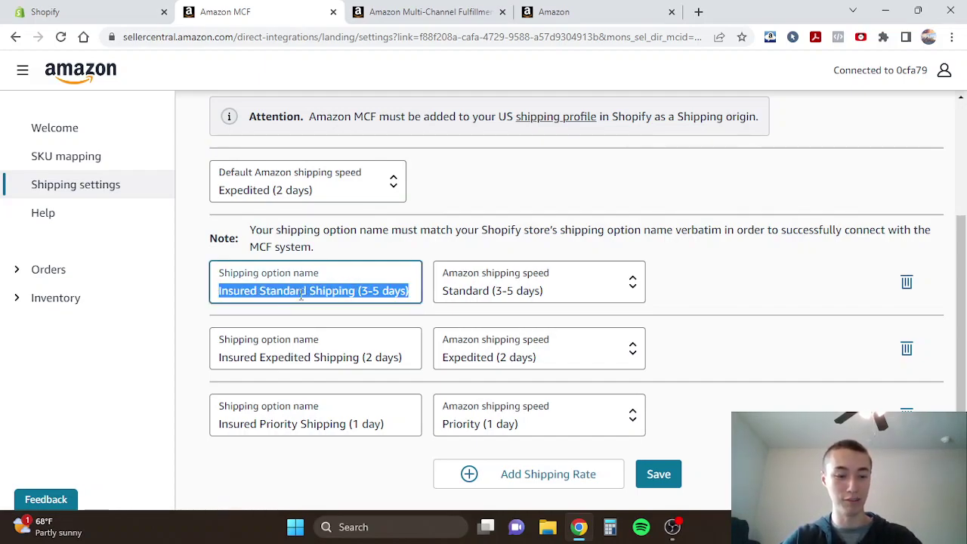
{"action": "key", "text": "BackSpace"}
{"action": "type", "text": "Standa"}
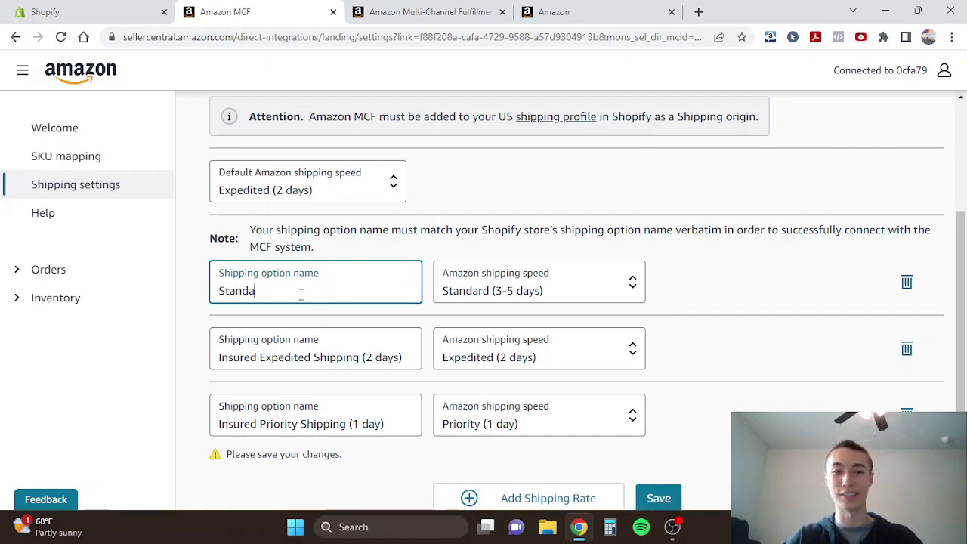
{"action": "type", "text": "rd"}
{"action": "triple_click", "coordinate": [301, 295]}
{"action": "key", "text": "ctrl+v"}
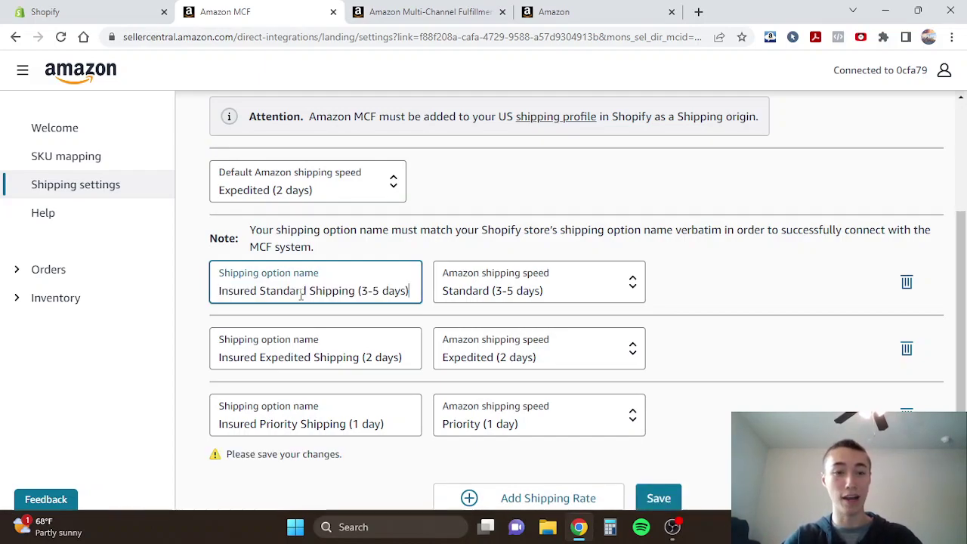
{"action": "left_click", "coordinate": [456, 247]}
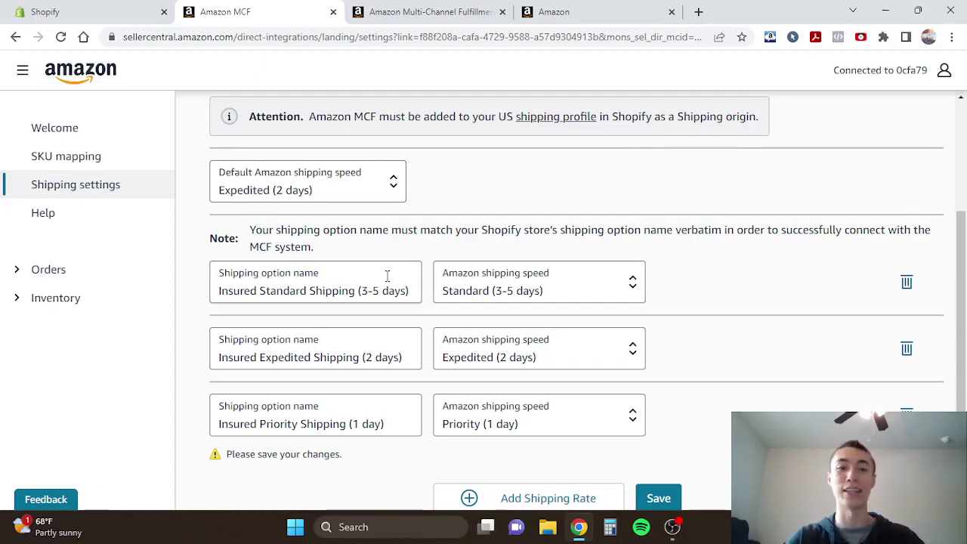
Examine how the standard, expedited and priority shipping option names pair with their Amazon shipping speeds and the choices available.
{"action": "left_click_drag", "start_coordinate": [359, 292], "coordinate": [405, 293]}
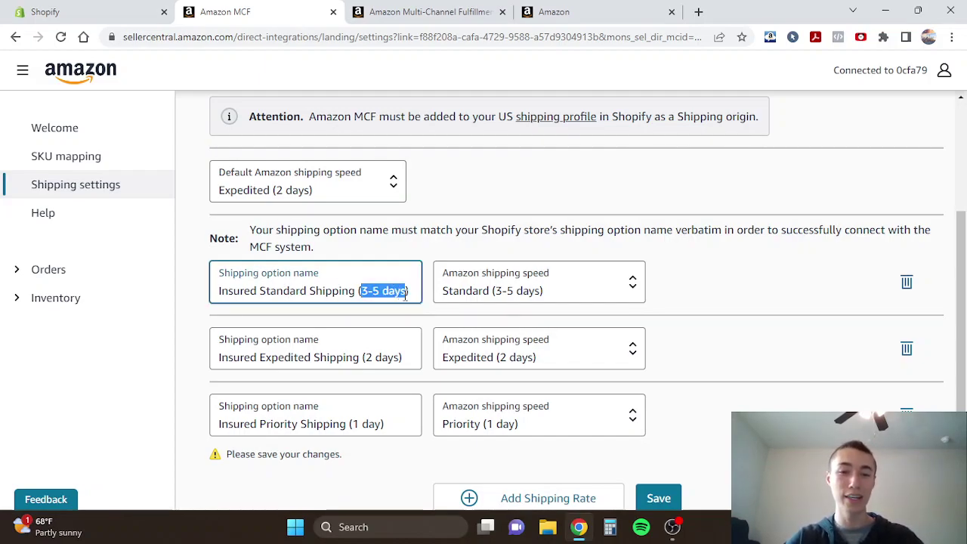
{"action": "left_click", "coordinate": [406, 295]}
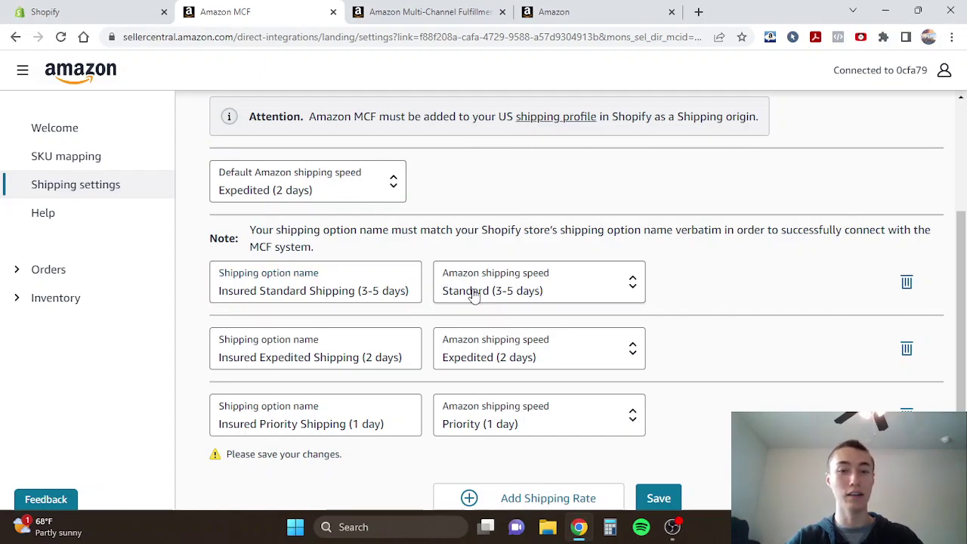
{"action": "left_click", "coordinate": [470, 294]}
{"action": "left_click", "coordinate": [470, 295]}
{"action": "left_click", "coordinate": [420, 291]}
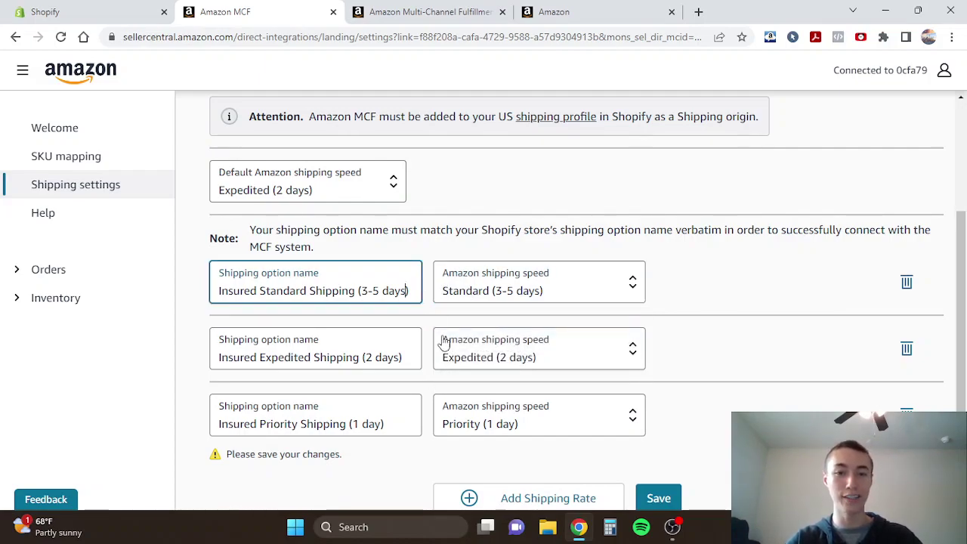
{"action": "left_click", "coordinate": [449, 344]}
{"action": "left_click", "coordinate": [452, 349]}
{"action": "left_click", "coordinate": [468, 355]}
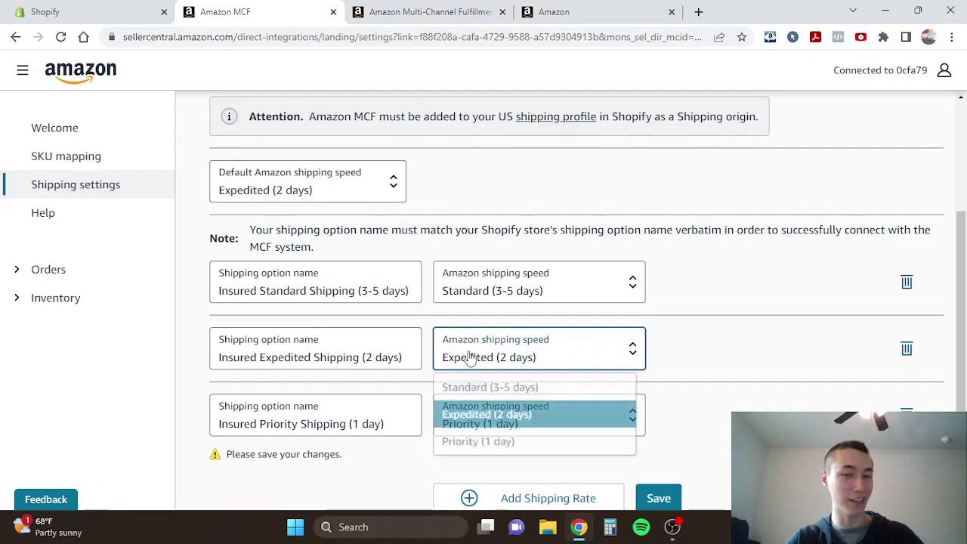
{"action": "left_click", "coordinate": [429, 376]}
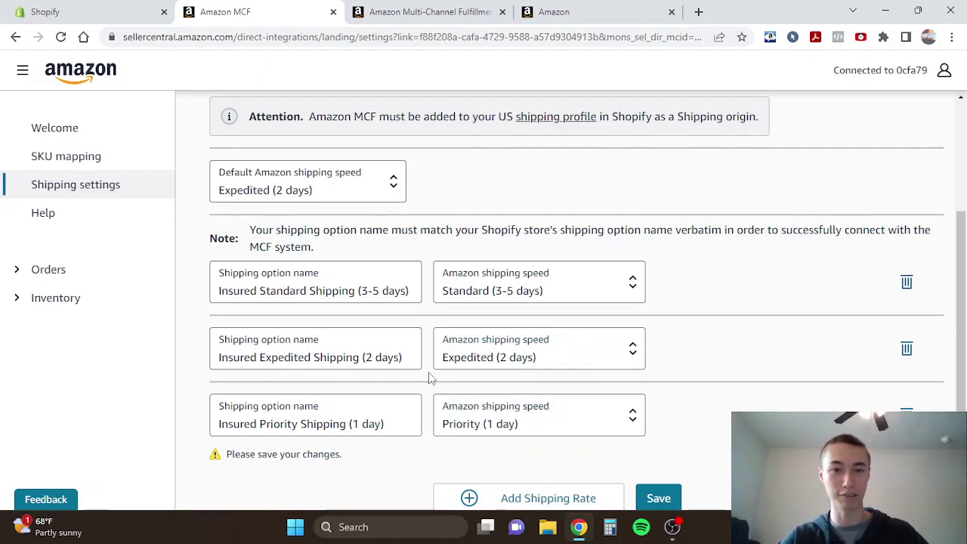
{"action": "scroll", "coordinate": [428, 372], "scroll_direction": "down", "scroll_amount": 1}
{"action": "left_click", "coordinate": [445, 384]}
{"action": "left_click", "coordinate": [456, 387]}
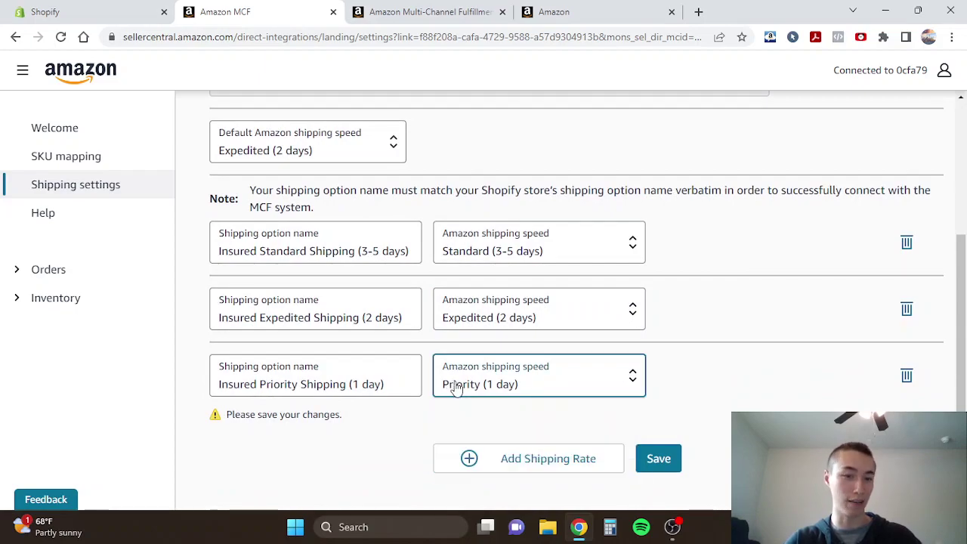
{"action": "left_click", "coordinate": [417, 387]}
{"action": "left_click", "coordinate": [428, 401]}
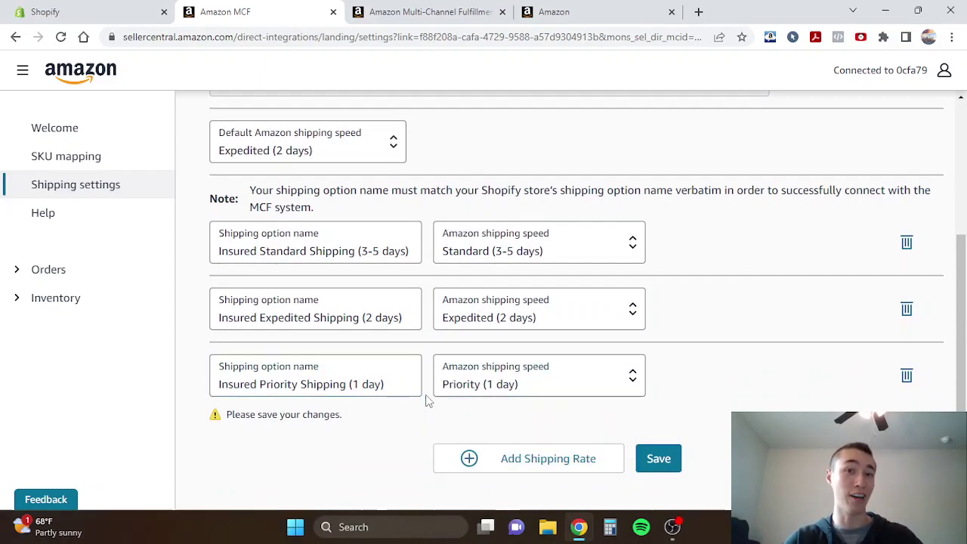
{"action": "scroll", "coordinate": [428, 401], "scroll_direction": "up", "scroll_amount": 1}
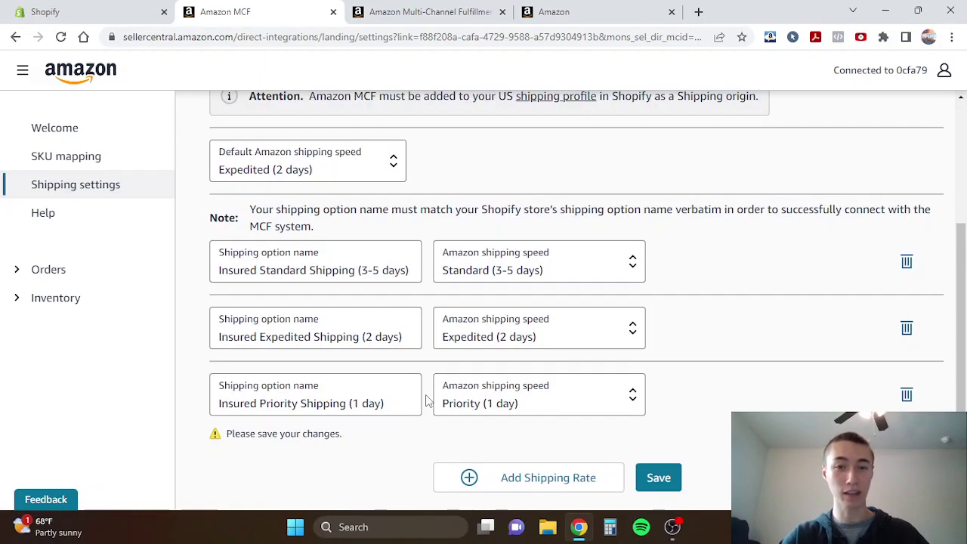
{"action": "left_click", "coordinate": [521, 408]}
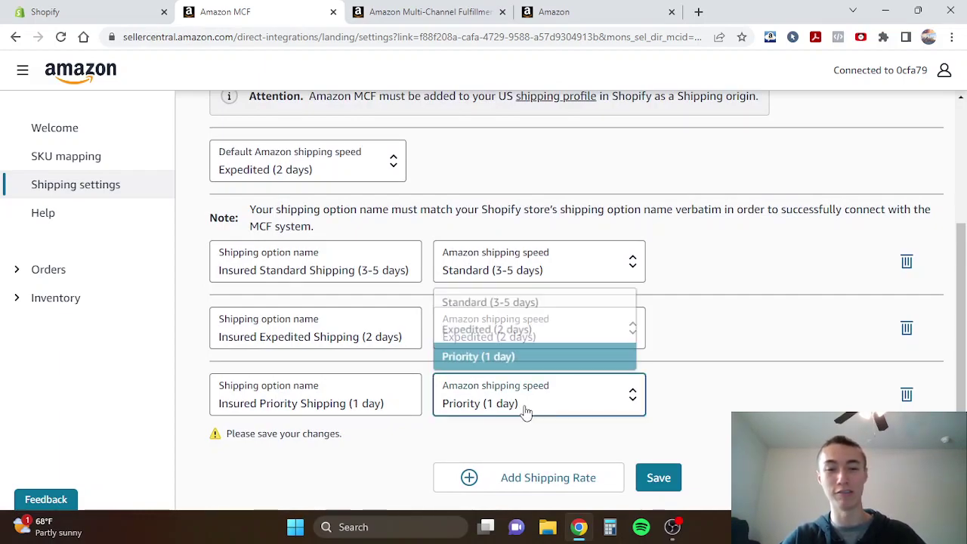
{"action": "left_click", "coordinate": [435, 425]}
{"action": "scroll", "coordinate": [435, 425], "scroll_direction": "up", "scroll_amount": 1}
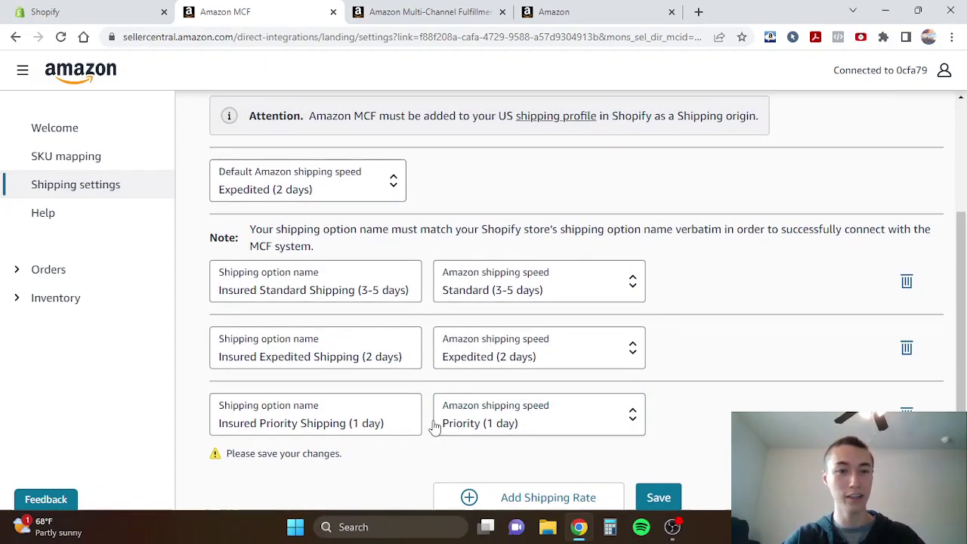
{"action": "triple_click", "coordinate": [315, 291]}
Switch to the Shopify admin and open the store's shipping and delivery settings.
{"action": "left_click", "coordinate": [147, 9]}
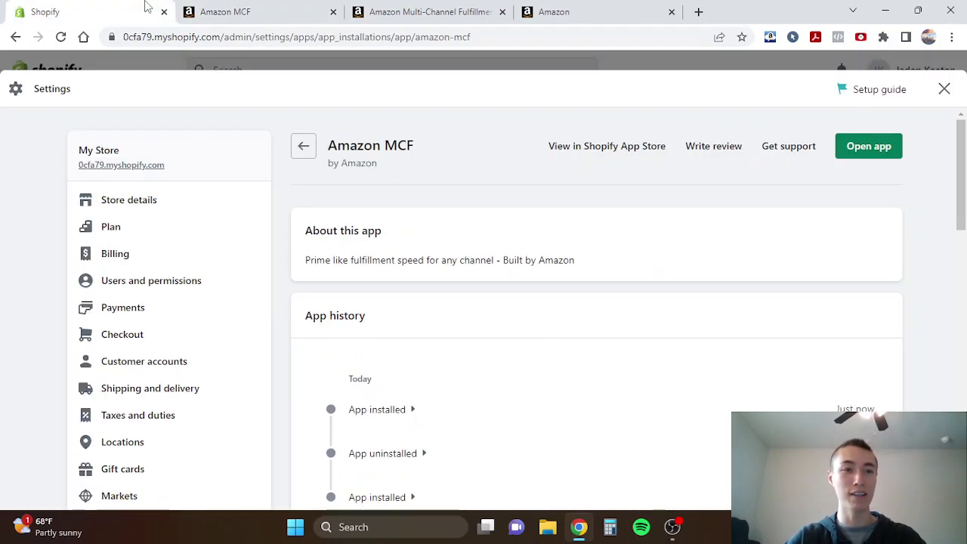
{"action": "left_click", "coordinate": [135, 390]}
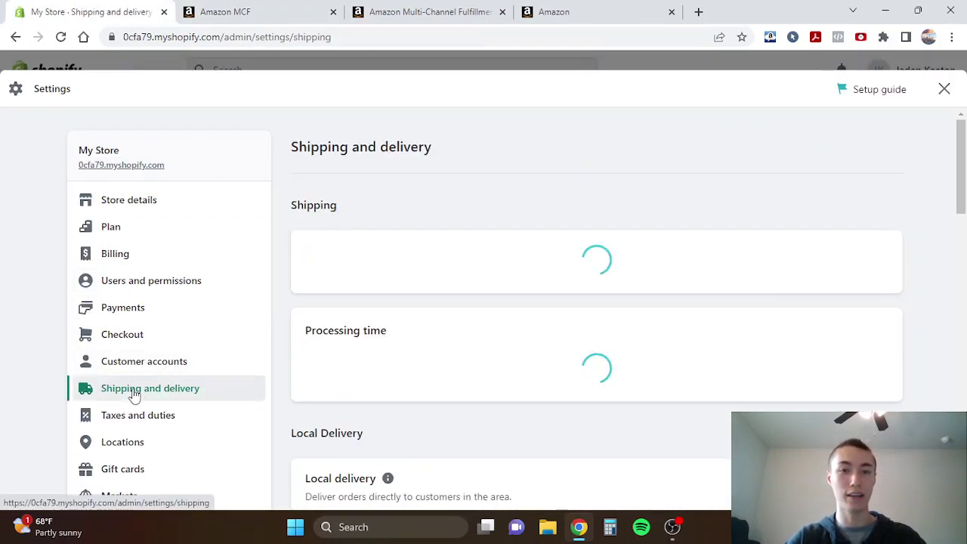
{"action": "scroll", "coordinate": [347, 357], "scroll_direction": "down", "scroll_amount": 2}
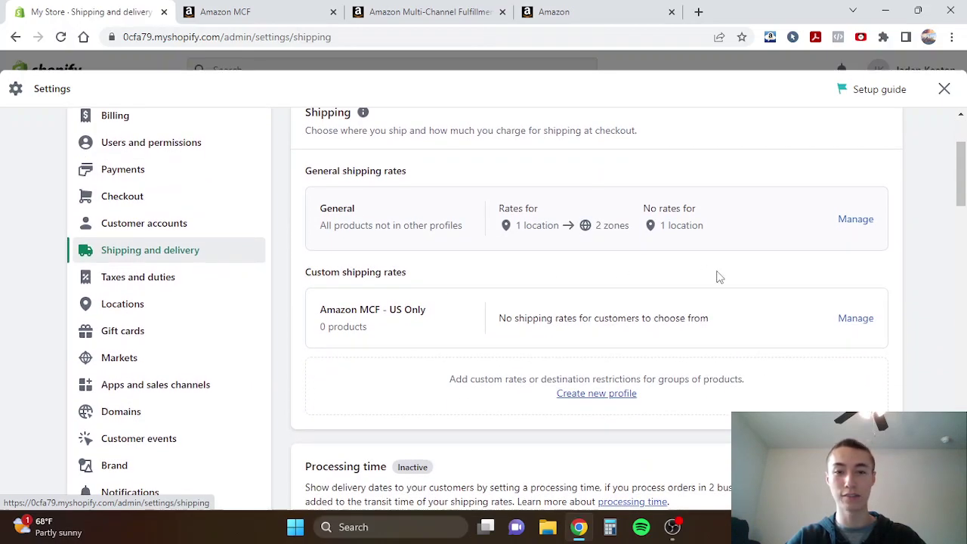
{"action": "scroll", "coordinate": [717, 275], "scroll_direction": "up", "scroll_amount": 1}
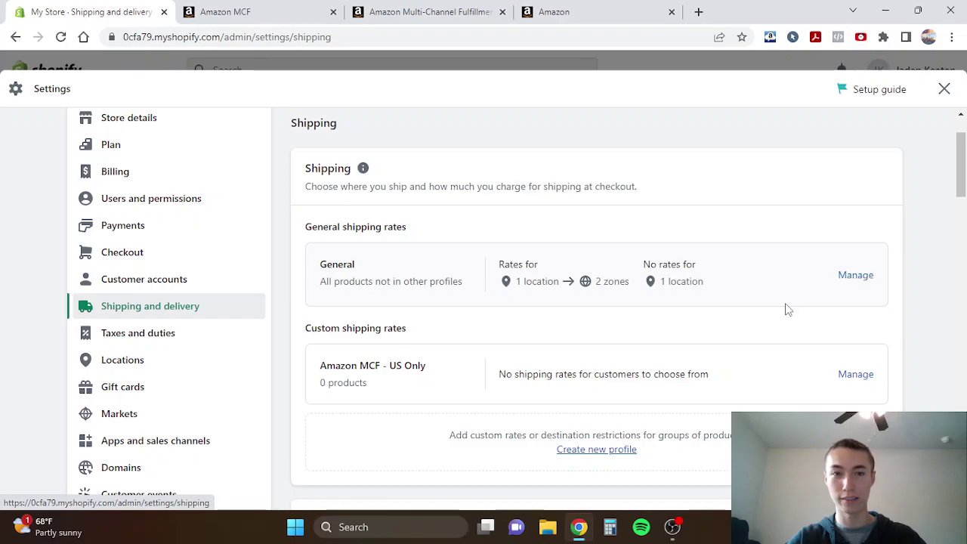
{"action": "scroll", "coordinate": [862, 274], "scroll_direction": "up", "scroll_amount": 1}
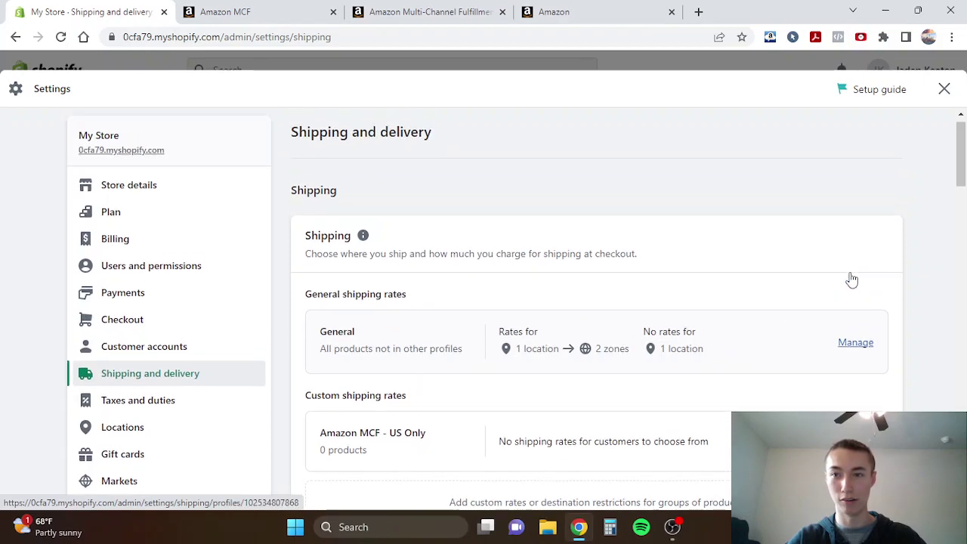
Review the products, origins and rates in the General shipping profile, and return to the shipping and delivery settings.
{"action": "left_click", "coordinate": [849, 345]}
{"action": "scroll", "coordinate": [412, 276], "scroll_direction": "down", "scroll_amount": 4}
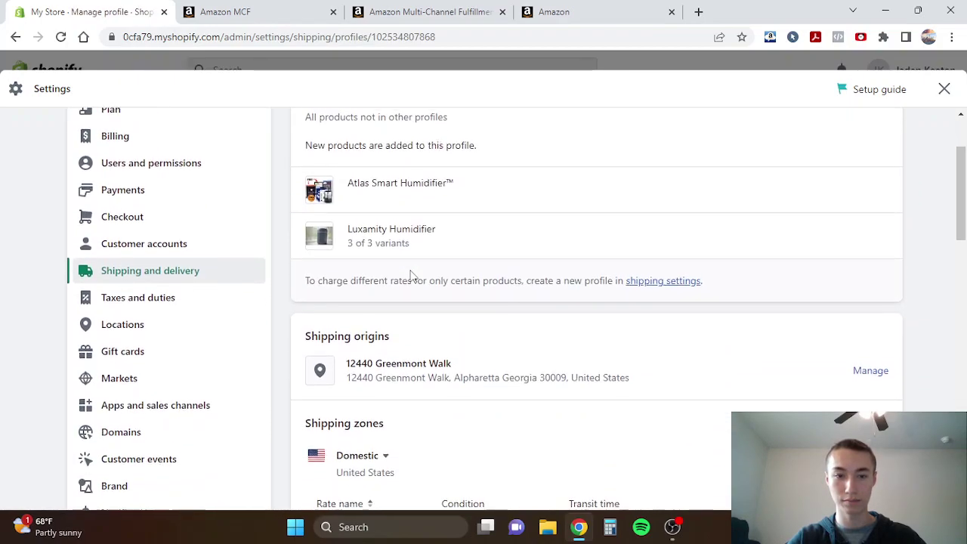
{"action": "scroll", "coordinate": [410, 274], "scroll_direction": "down", "scroll_amount": 2}
{"action": "scroll", "coordinate": [411, 275], "scroll_direction": "down", "scroll_amount": 1}
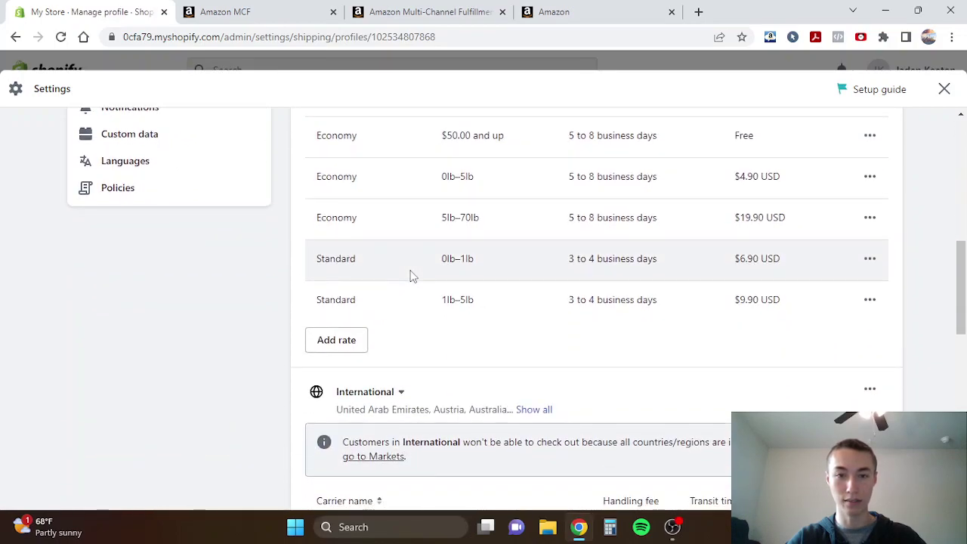
{"action": "scroll", "coordinate": [383, 248], "scroll_direction": "up", "scroll_amount": 7}
{"action": "left_click", "coordinate": [304, 149]}
Start a new custom shipping profile and name it Amazon MCF - USA only1.
{"action": "scroll", "coordinate": [535, 361], "scroll_direction": "down", "scroll_amount": 3}
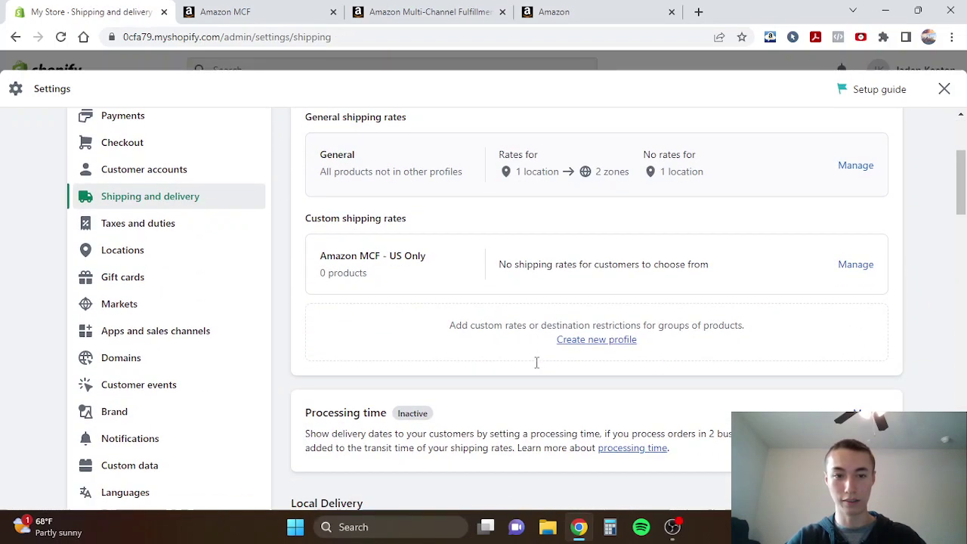
{"action": "left_click", "coordinate": [582, 342]}
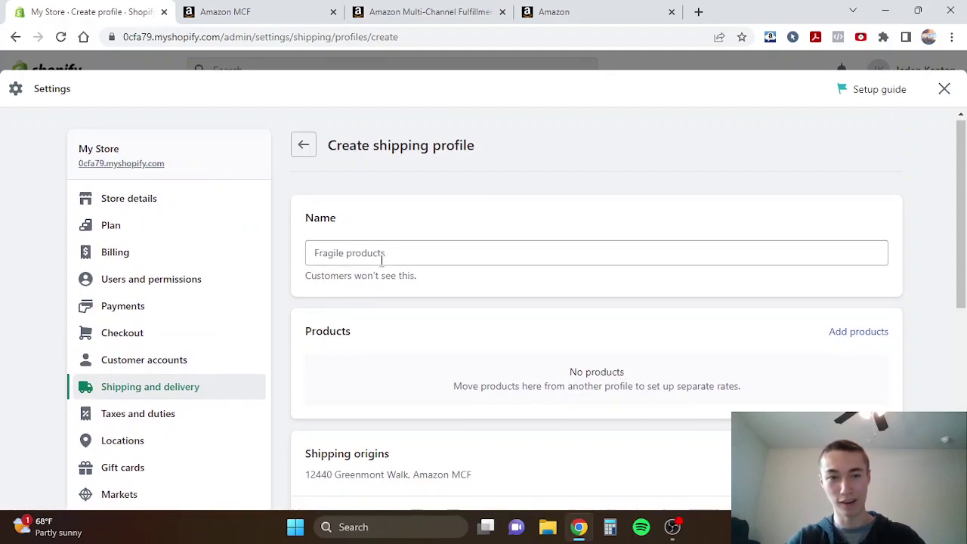
{"action": "left_click", "coordinate": [383, 255]}
{"action": "type", "text": "Amazon MC"}
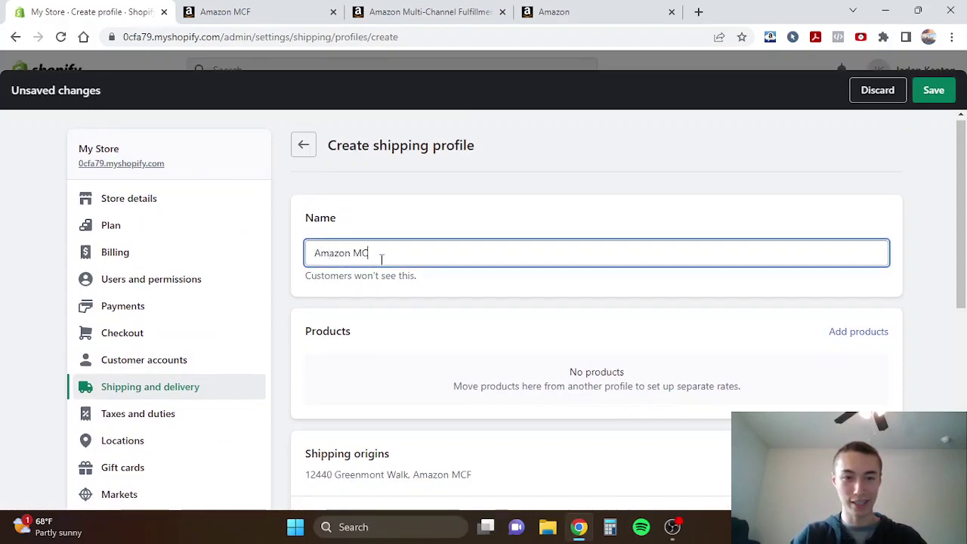
{"action": "type", "text": "F - USA ol"}
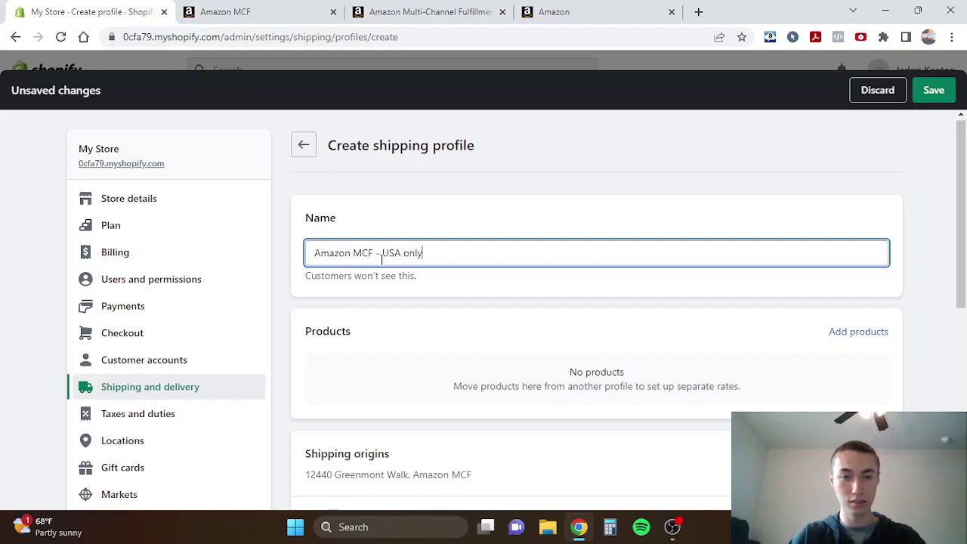
Add the Luxamity Humidifier with its Harmony White, Aurora Pink and Marvel Gray variants to the profile.
{"action": "scroll", "coordinate": [426, 284], "scroll_direction": "down", "scroll_amount": 2}
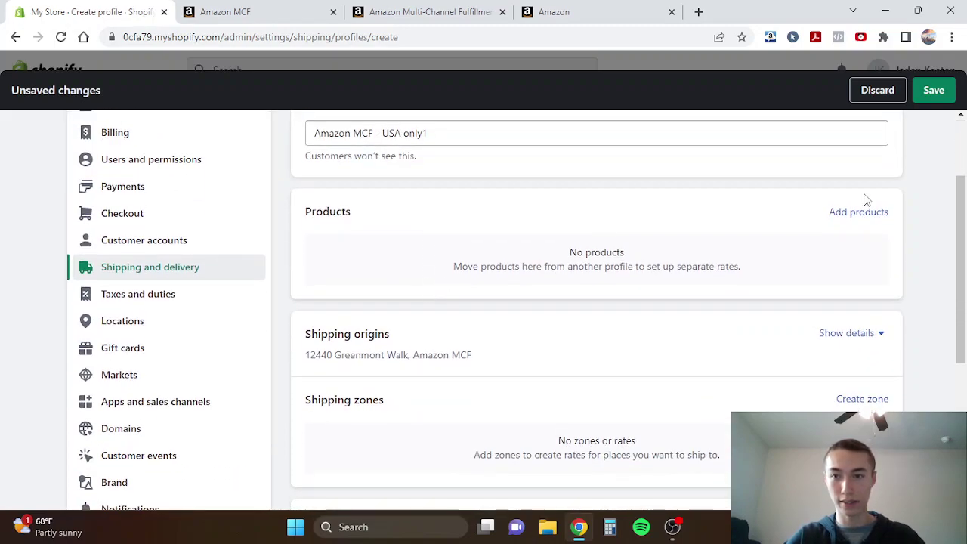
{"action": "left_click", "coordinate": [867, 213]}
{"action": "left_click", "coordinate": [282, 268]}
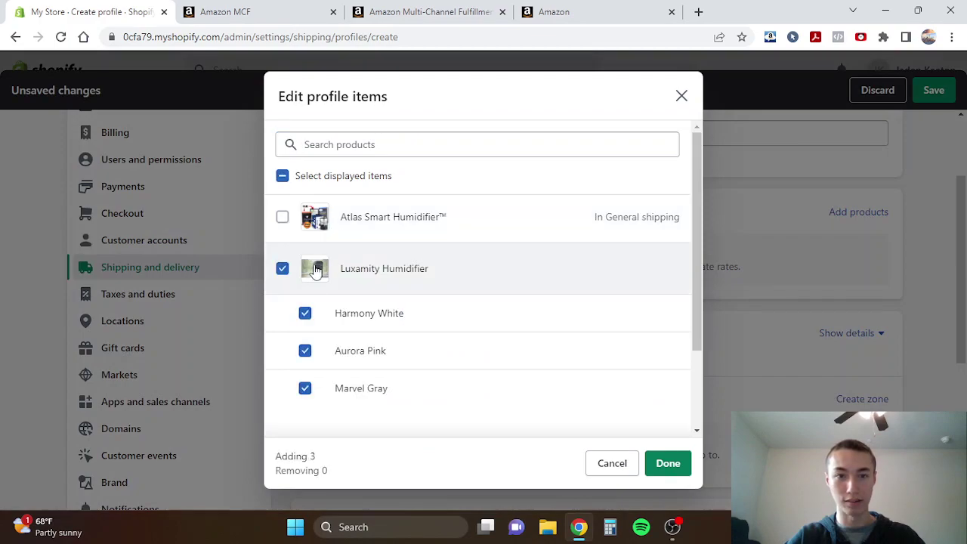
{"action": "left_click", "coordinate": [668, 464]}
Remove the rates for the store's street-address location from the profile's shipping origins, keeping only Amazon MCF.
{"action": "scroll", "coordinate": [562, 313], "scroll_direction": "down", "scroll_amount": 2}
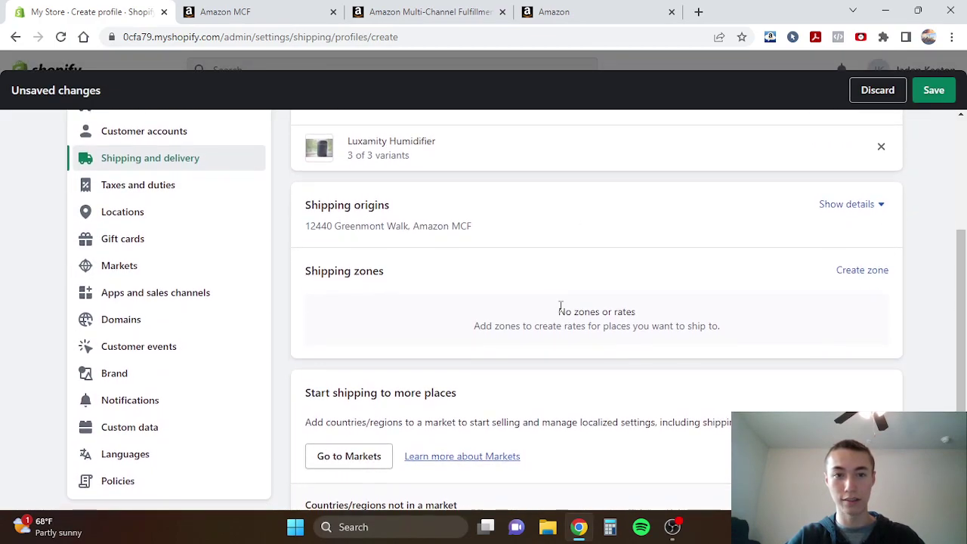
{"action": "scroll", "coordinate": [442, 249], "scroll_direction": "down", "scroll_amount": 2}
{"action": "scroll", "coordinate": [441, 249], "scroll_direction": "up", "scroll_amount": 1}
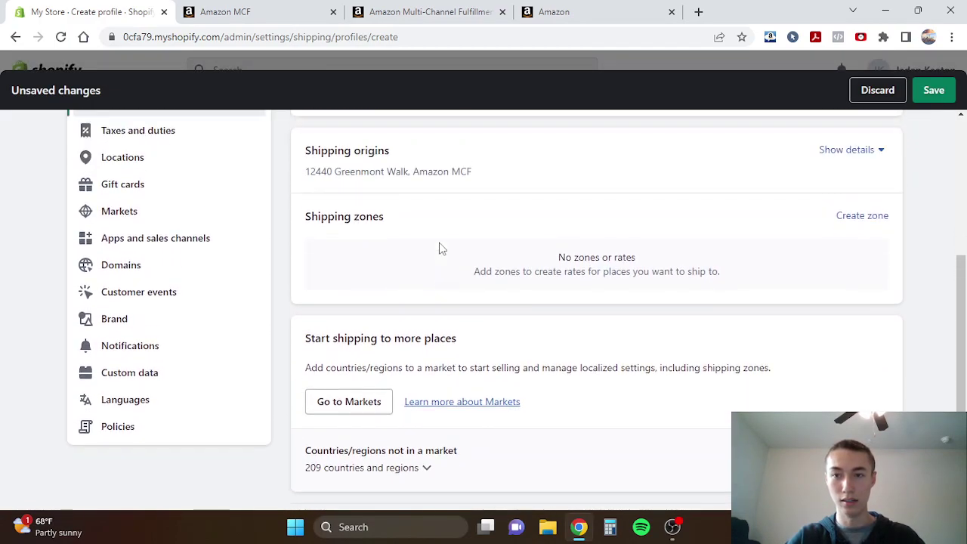
{"action": "left_click", "coordinate": [843, 153]}
{"action": "left_click", "coordinate": [871, 187]}
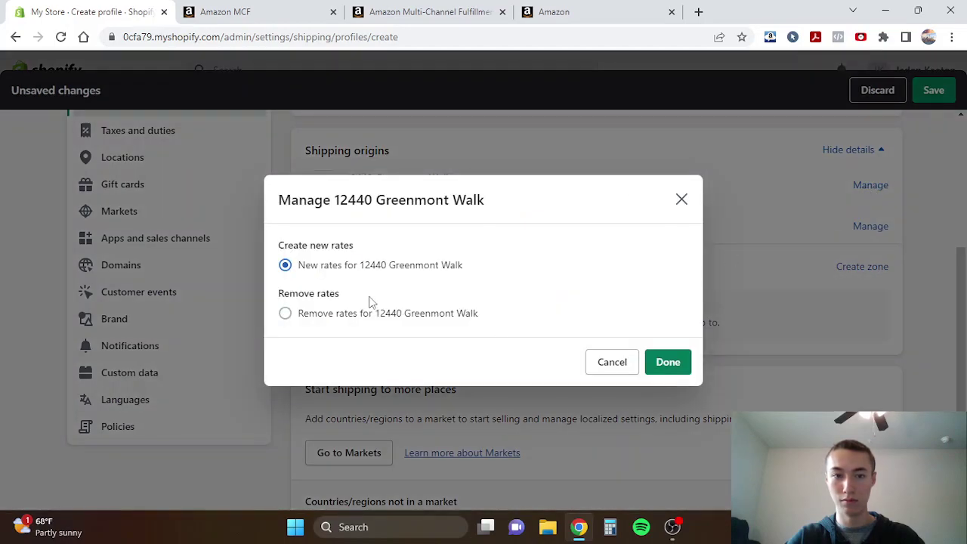
{"action": "left_click", "coordinate": [363, 315]}
{"action": "left_click", "coordinate": [665, 360]}
Check the management options of the Amazon MCF shipping origin and close them without applying anything.
{"action": "scroll", "coordinate": [474, 284], "scroll_direction": "up", "scroll_amount": 1}
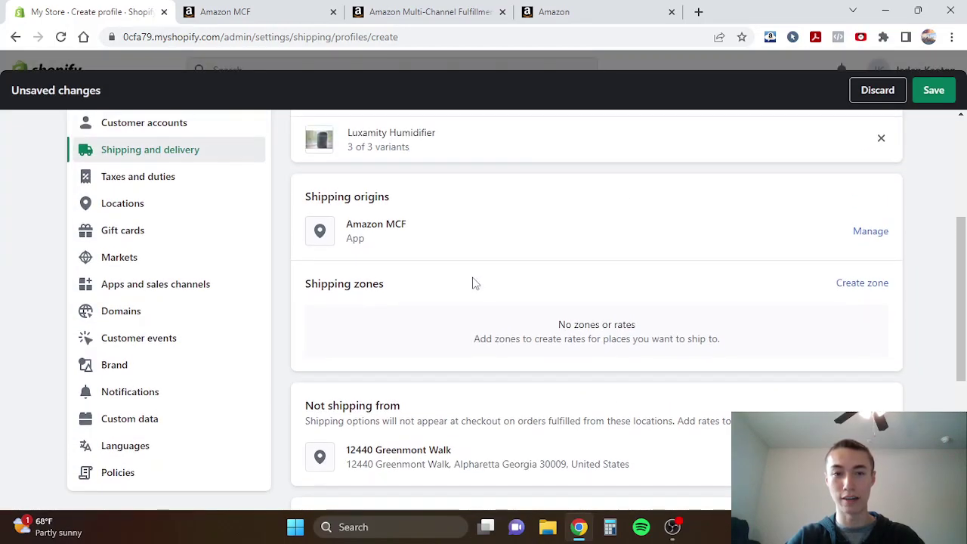
{"action": "left_click", "coordinate": [871, 231]}
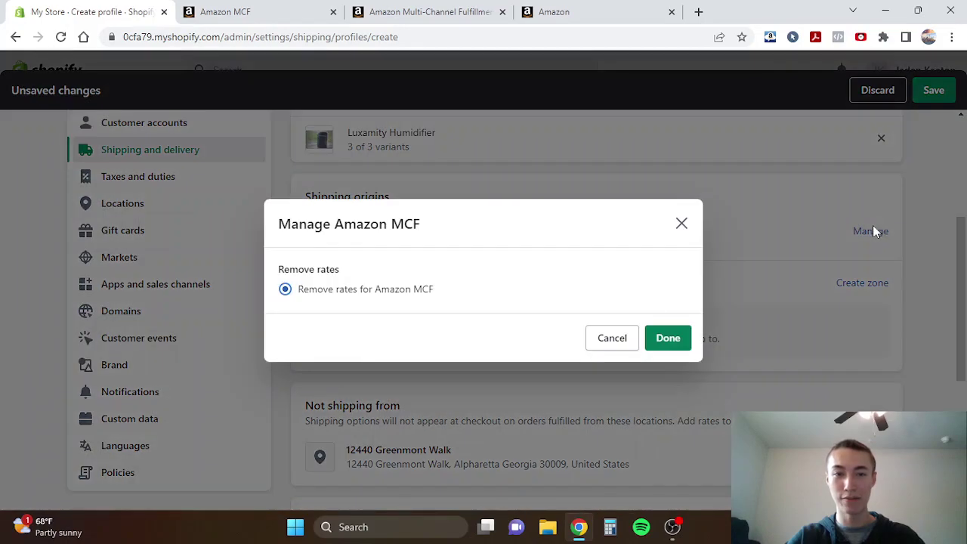
{"action": "left_click", "coordinate": [680, 224]}
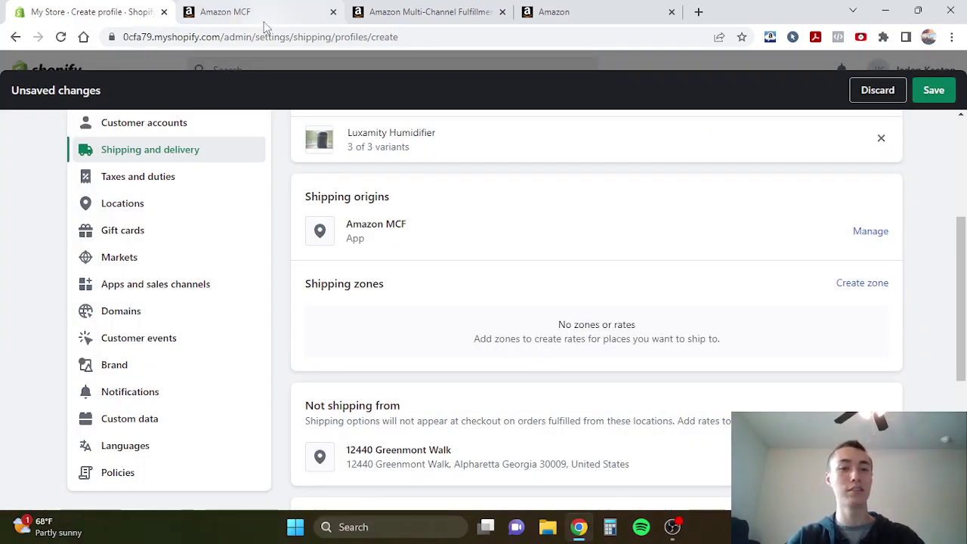
{"action": "left_click", "coordinate": [859, 232]}
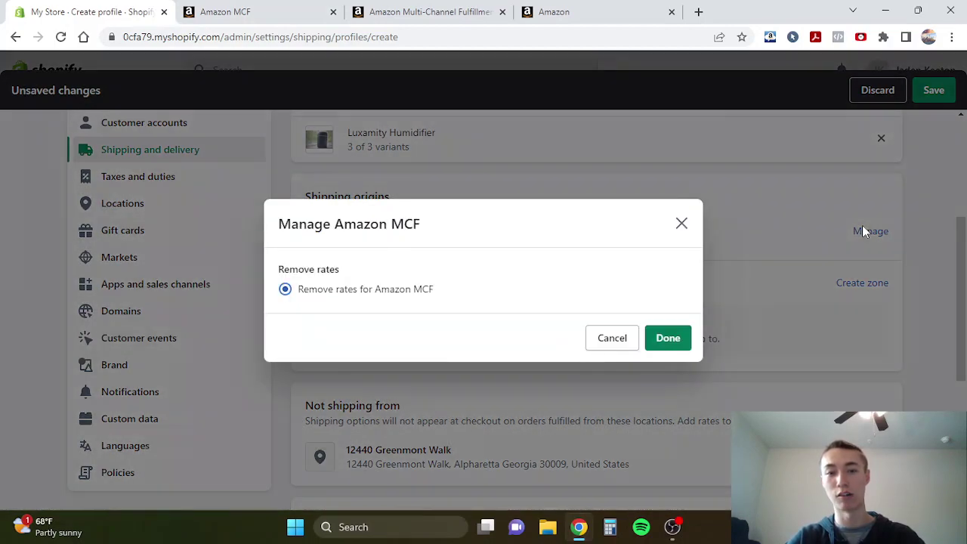
{"action": "left_click", "coordinate": [677, 227]}
{"action": "scroll", "coordinate": [532, 262], "scroll_direction": "down", "scroll_amount": 1}
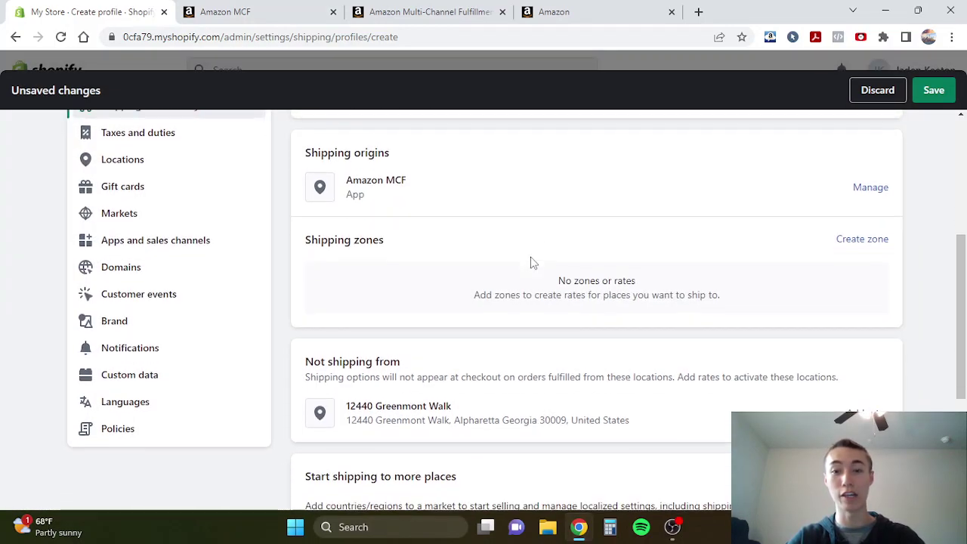
Start a new shipping zone named US only and include the United States in it.
{"action": "left_click", "coordinate": [853, 242]}
{"action": "left_click", "coordinate": [378, 202]}
{"action": "type", "text": "u"}
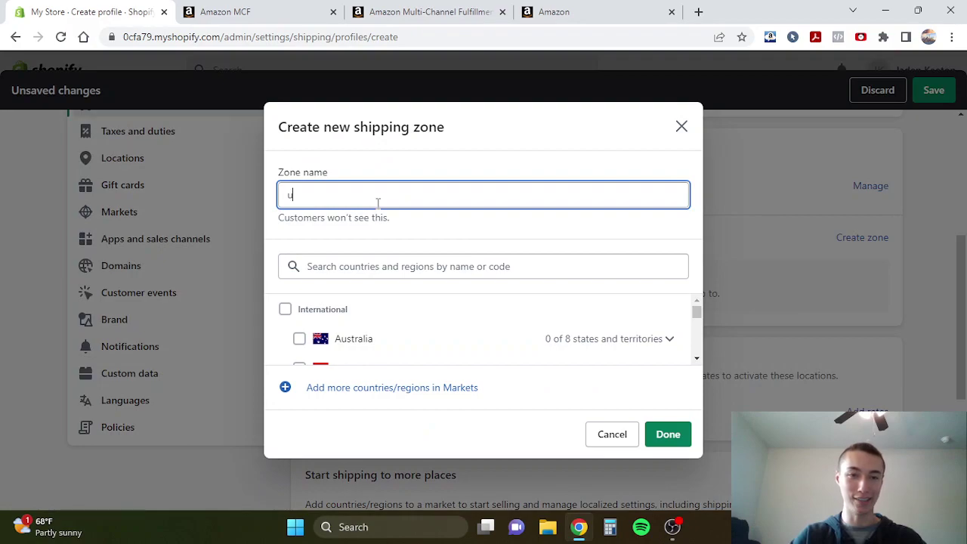
{"action": "left_click", "coordinate": [354, 261]}
{"action": "type", "text": "un"}
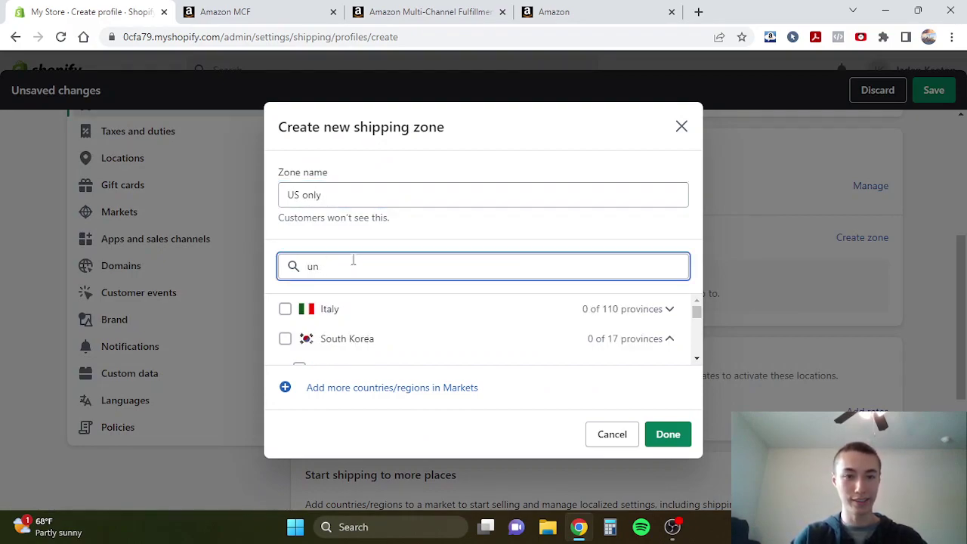
{"action": "type", "text": "tiited state"}
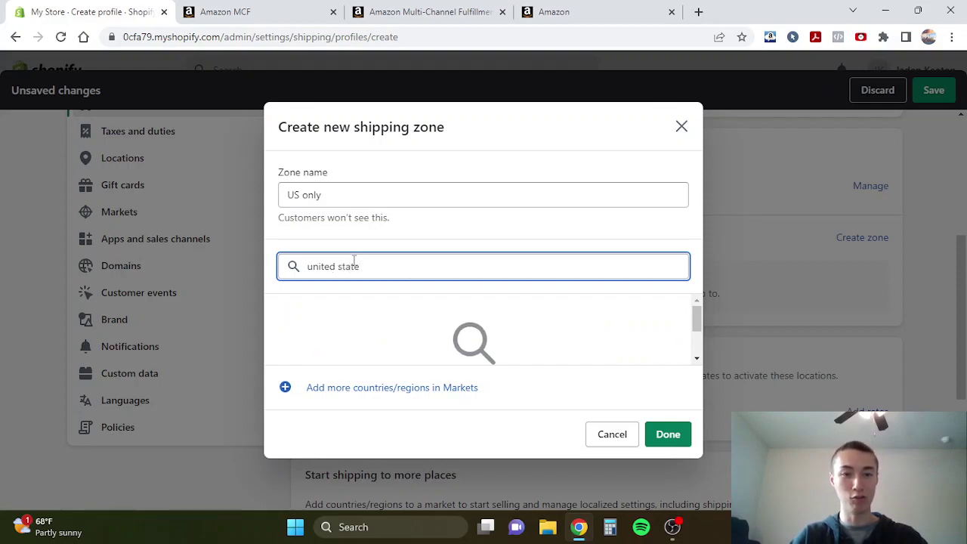
{"action": "left_click", "coordinate": [399, 311]}
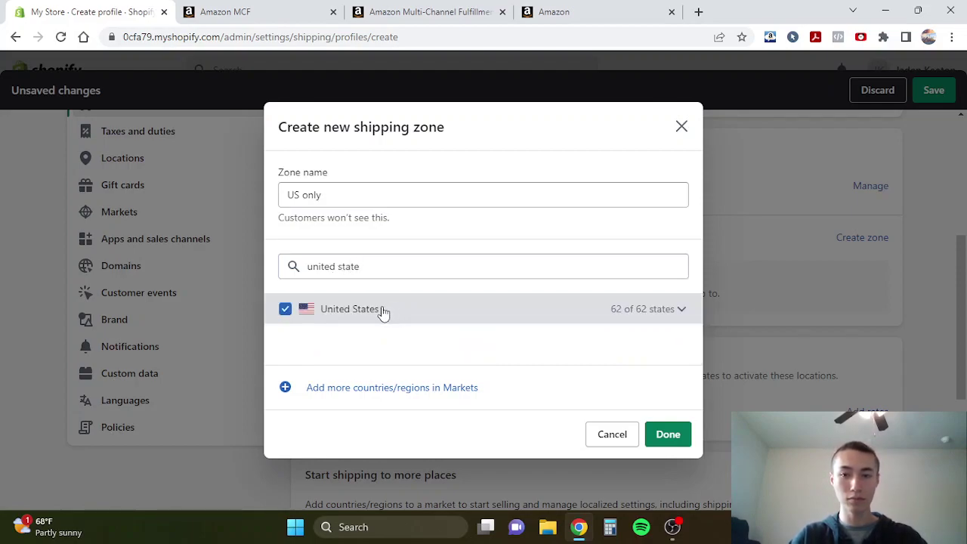
Examine which states and territories are included under the United States in the new zone.
{"action": "left_click", "coordinate": [644, 311]}
{"action": "left_click", "coordinate": [644, 313]}
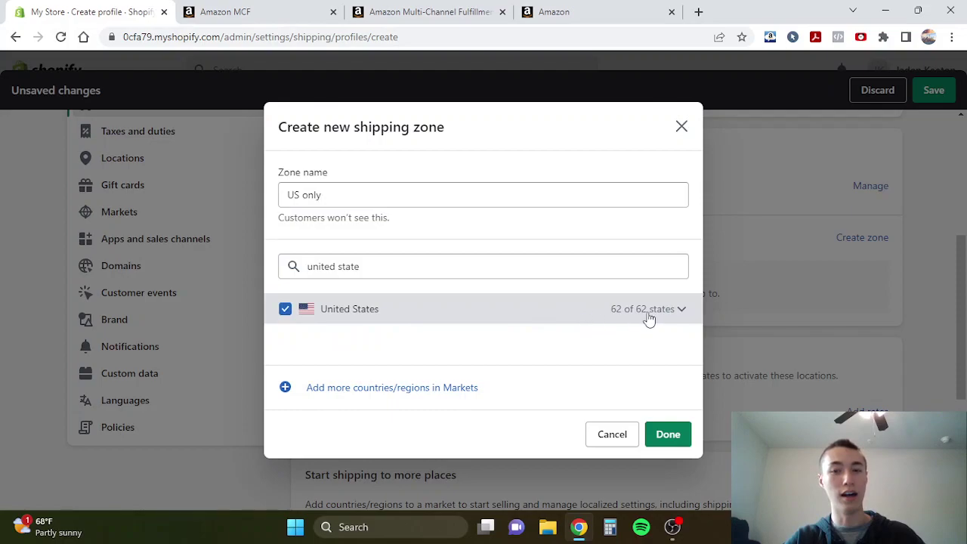
{"action": "left_click", "coordinate": [650, 316]}
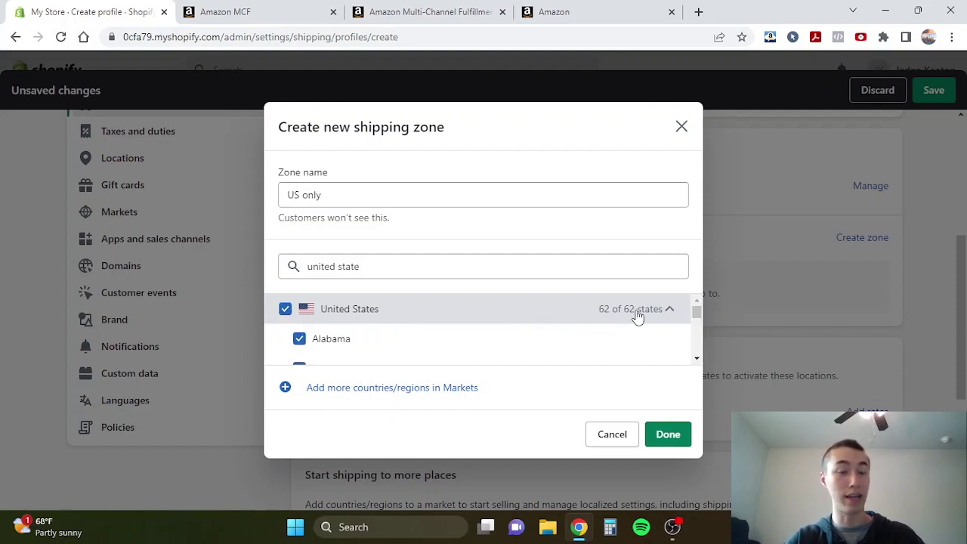
{"action": "left_click", "coordinate": [640, 317]}
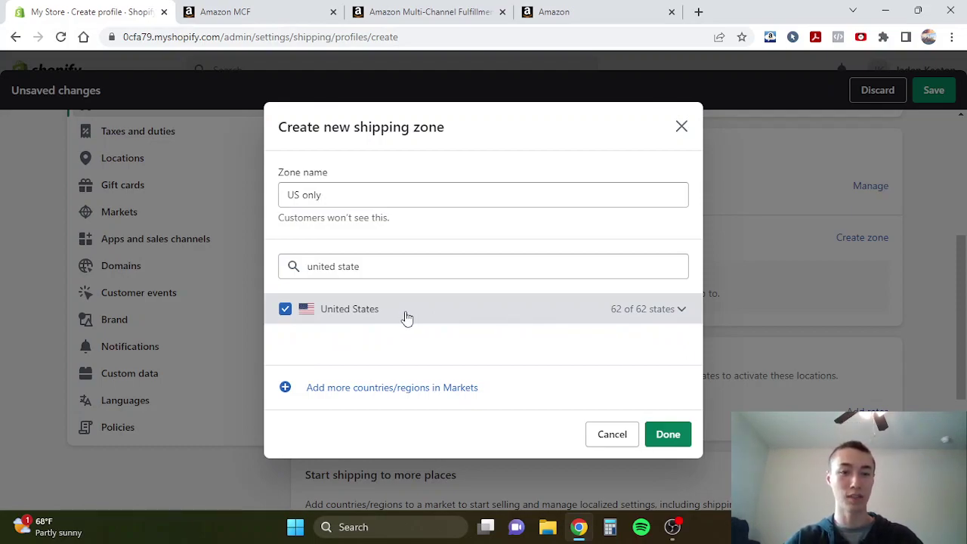
{"action": "left_click", "coordinate": [680, 311]}
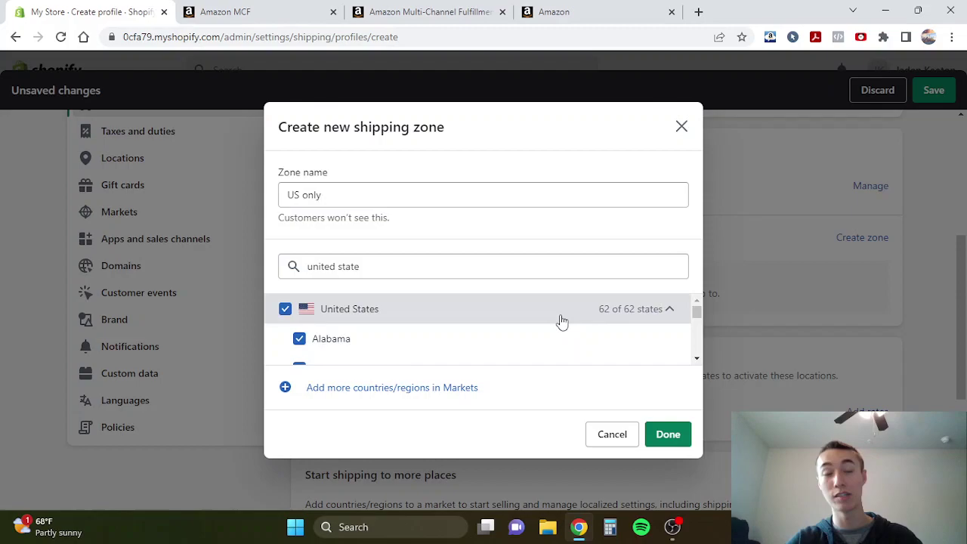
{"action": "scroll", "coordinate": [562, 322], "scroll_direction": "down", "scroll_amount": 1}
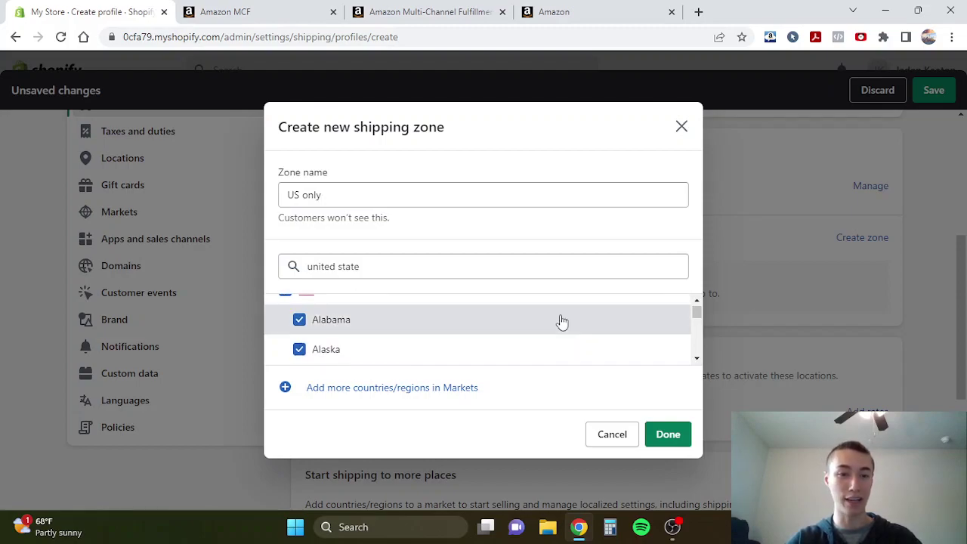
{"action": "scroll", "coordinate": [562, 322], "scroll_direction": "down", "scroll_amount": 2}
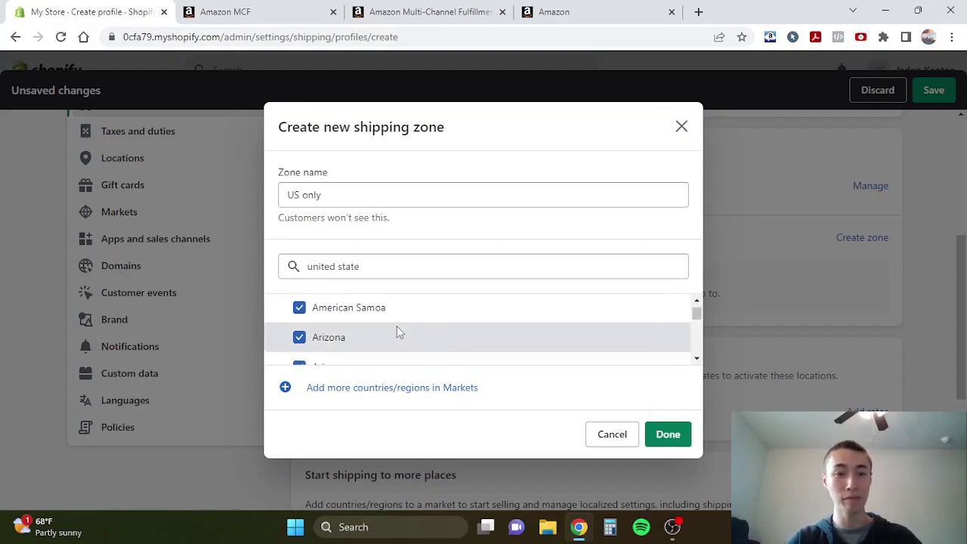
{"action": "scroll", "coordinate": [397, 330], "scroll_direction": "up", "scroll_amount": 3}
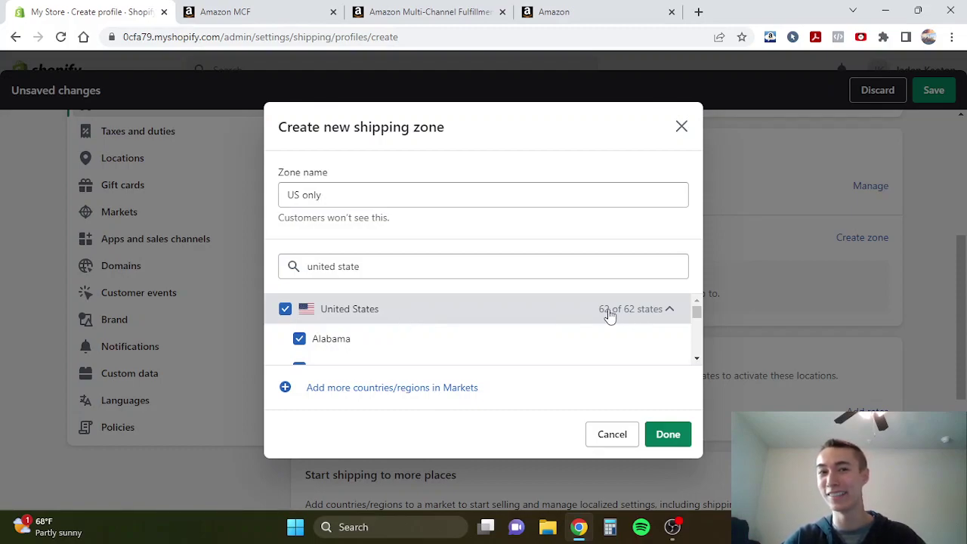
{"action": "scroll", "coordinate": [458, 326], "scroll_direction": "down", "scroll_amount": 1}
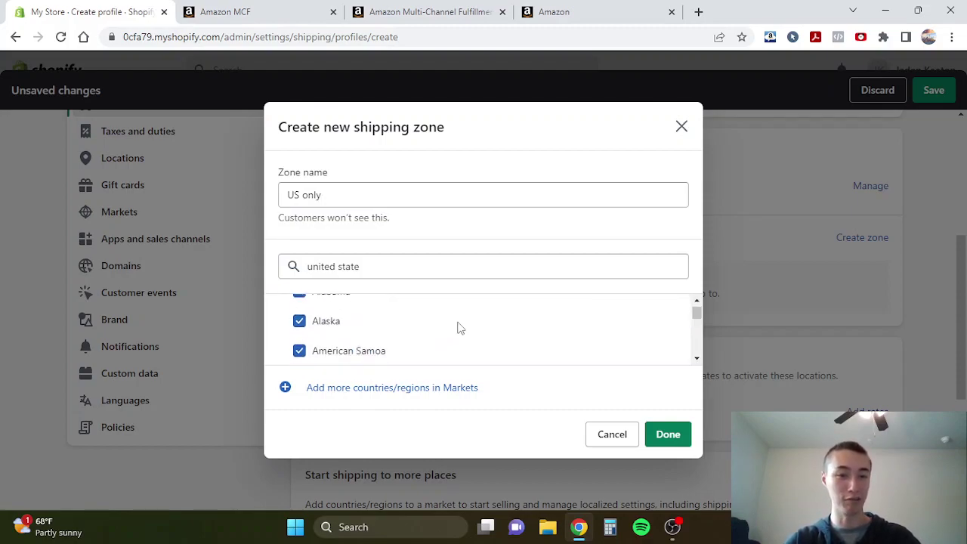
{"action": "scroll", "coordinate": [458, 326], "scroll_direction": "down", "scroll_amount": 1}
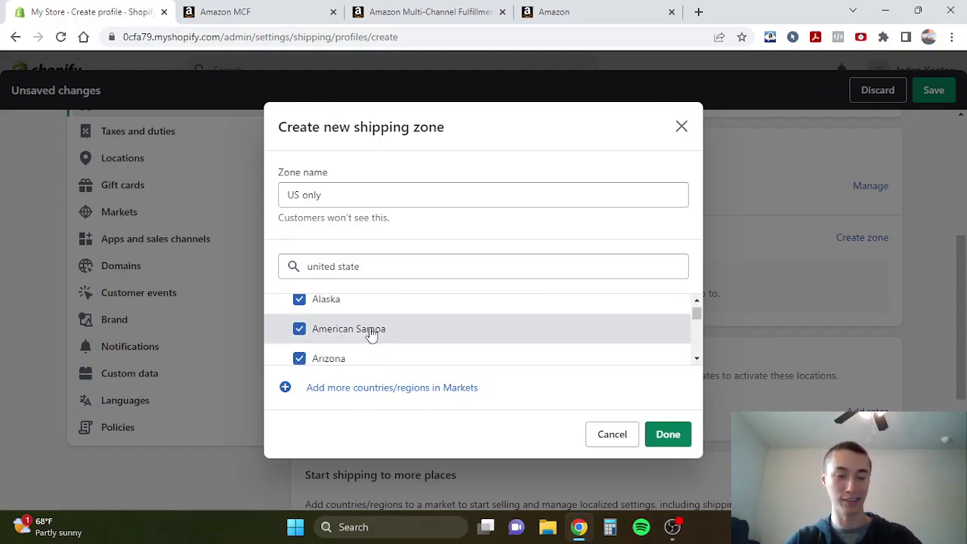
{"action": "scroll", "coordinate": [389, 335], "scroll_direction": "down", "scroll_amount": 4}
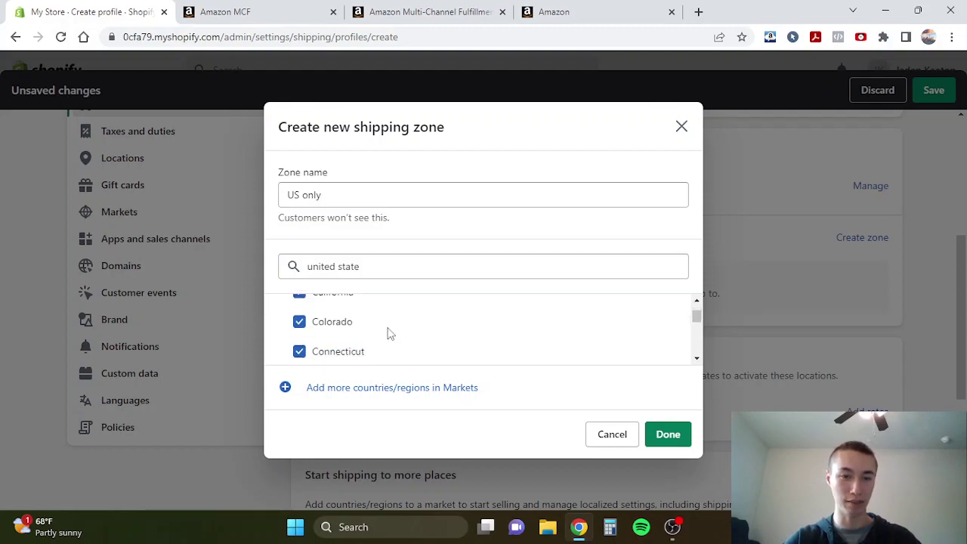
{"action": "scroll", "coordinate": [388, 330], "scroll_direction": "down", "scroll_amount": 1}
Exclude Micronesia from the zone's United States regions and close the zone setup without applying it.
{"action": "left_click", "coordinate": [341, 330]}
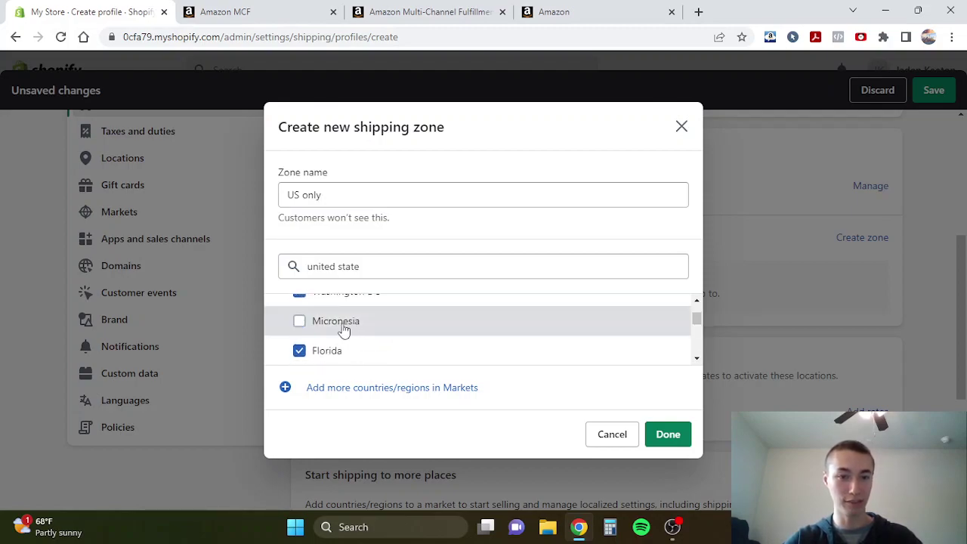
{"action": "scroll", "coordinate": [344, 326], "scroll_direction": "down", "scroll_amount": 1}
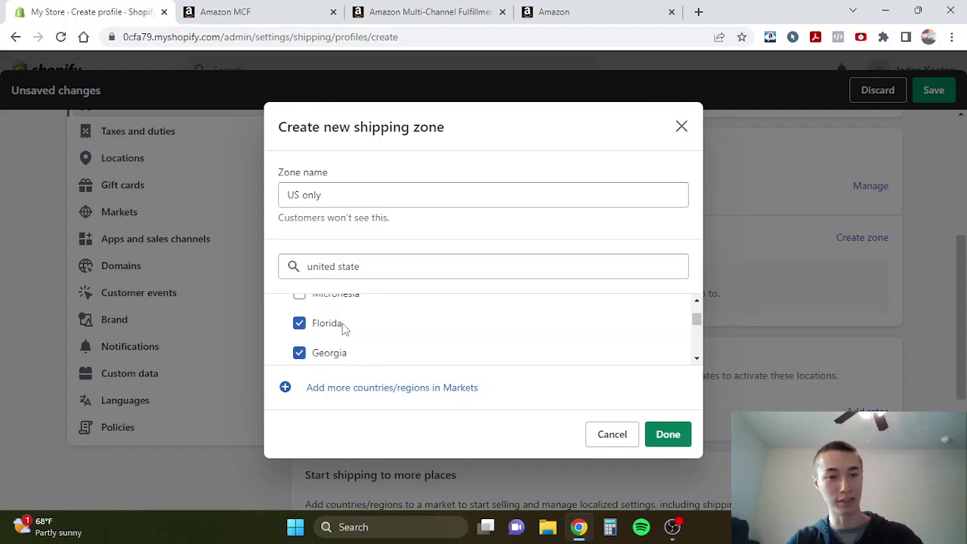
{"action": "left_click", "coordinate": [682, 127]}
{"action": "scroll", "coordinate": [609, 324], "scroll_direction": "down", "scroll_amount": 1}
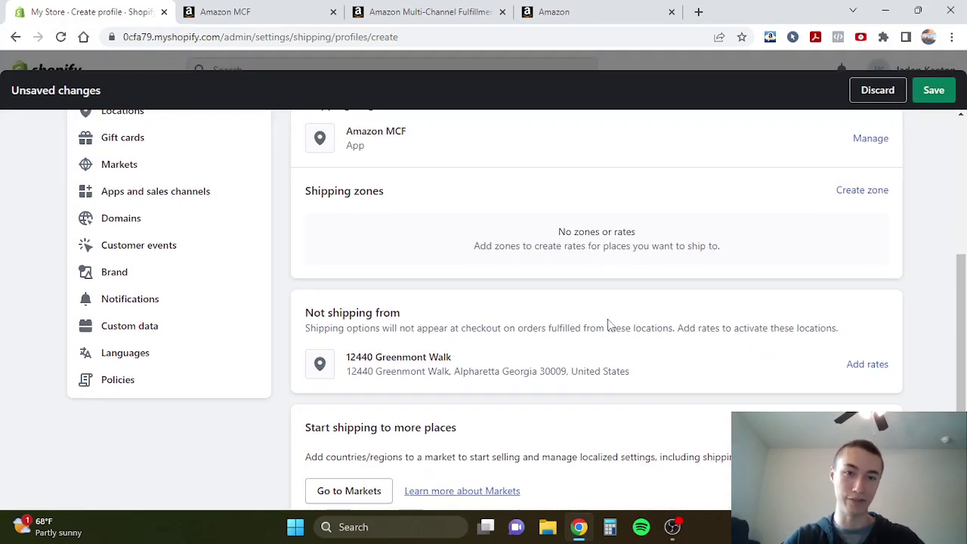
Create a shipping zone named US only that covers all of the United States.
{"action": "scroll", "coordinate": [609, 324], "scroll_direction": "up", "scroll_amount": 1}
{"action": "left_click", "coordinate": [861, 257]}
{"action": "left_click", "coordinate": [409, 195]}
{"action": "type", "text": "US only"}
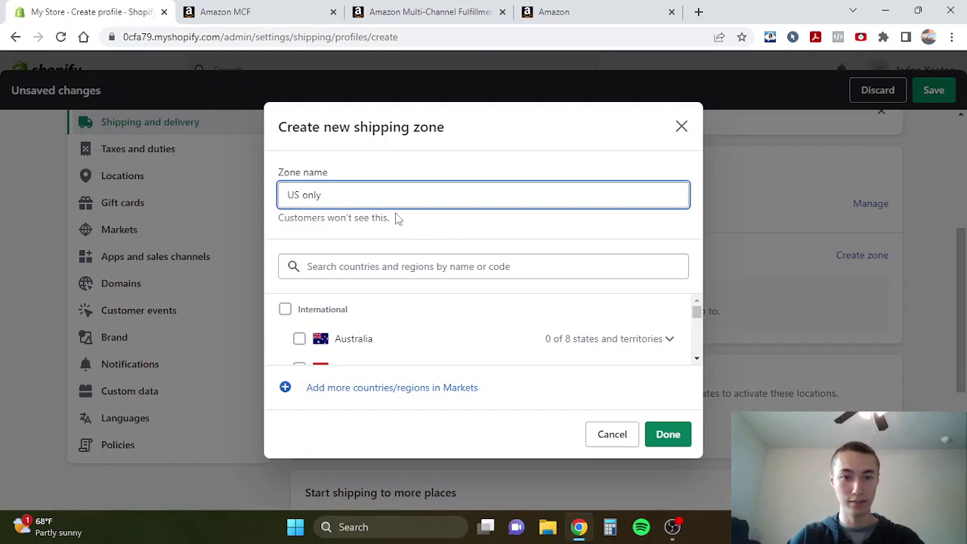
{"action": "left_click", "coordinate": [363, 266]}
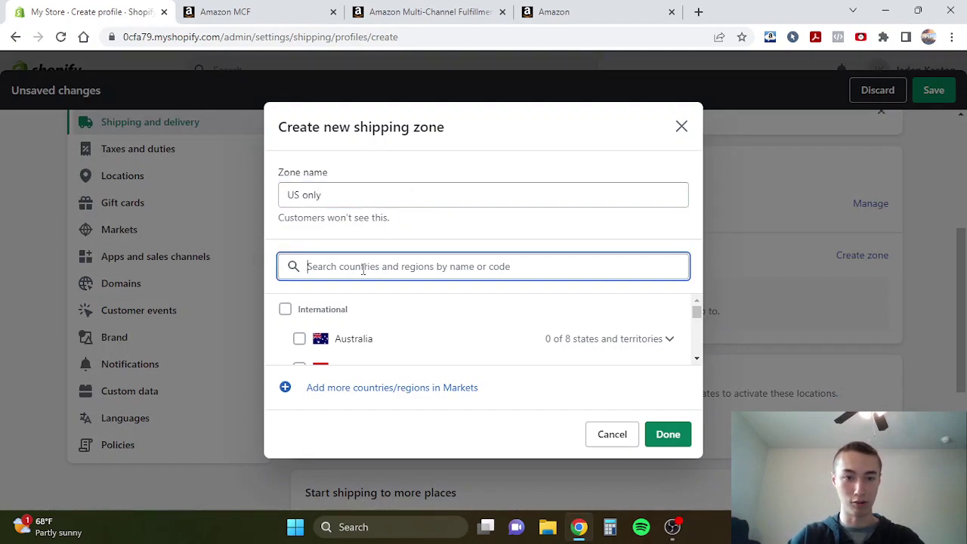
{"action": "type", "text": "united state"}
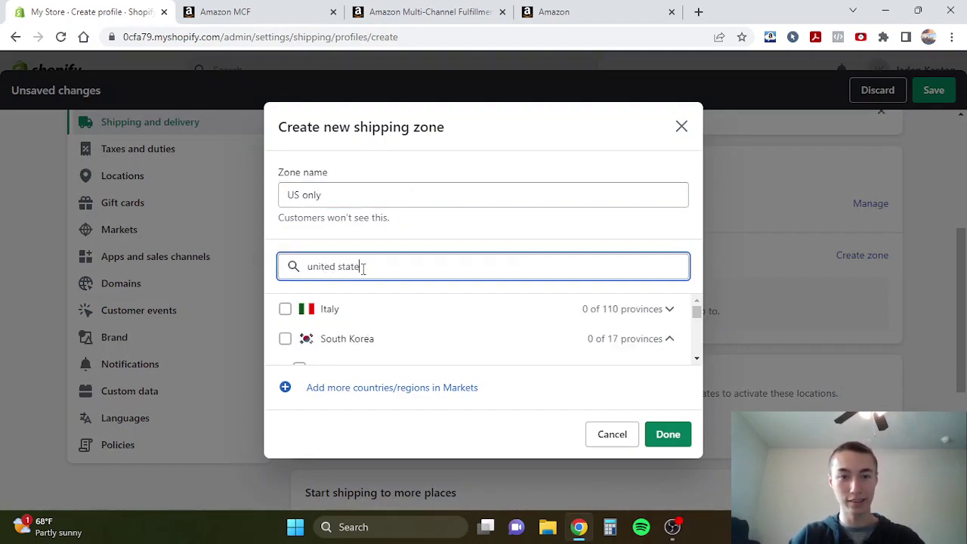
{"action": "type", "text": "s"}
{"action": "left_click", "coordinate": [329, 309]}
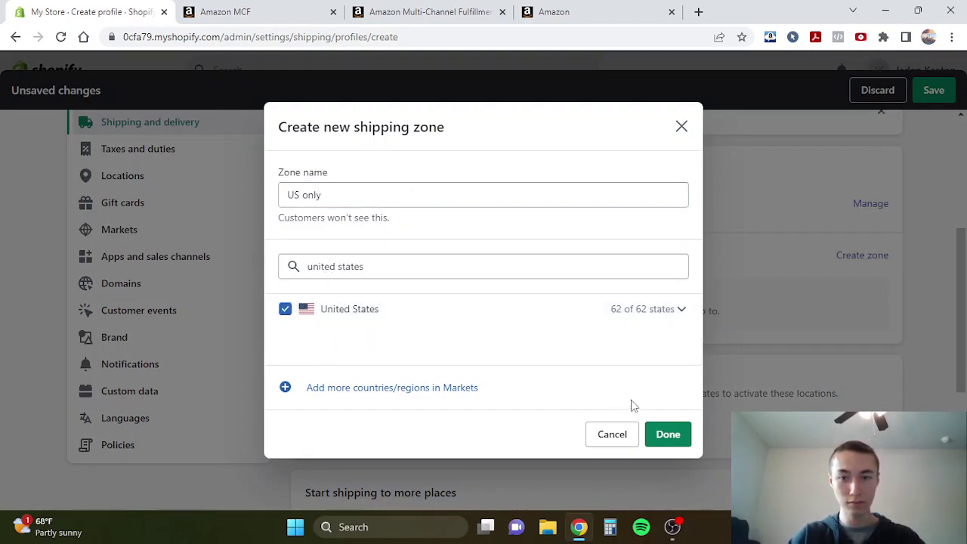
{"action": "left_click", "coordinate": [656, 433]}
Add a free rate to the US only zone, copying the name Insured Standard Shipping (3-5 days) from the Amazon MCF shipping settings.
{"action": "scroll", "coordinate": [592, 255], "scroll_direction": "down", "scroll_amount": 1}
{"action": "left_click", "coordinate": [341, 317]}
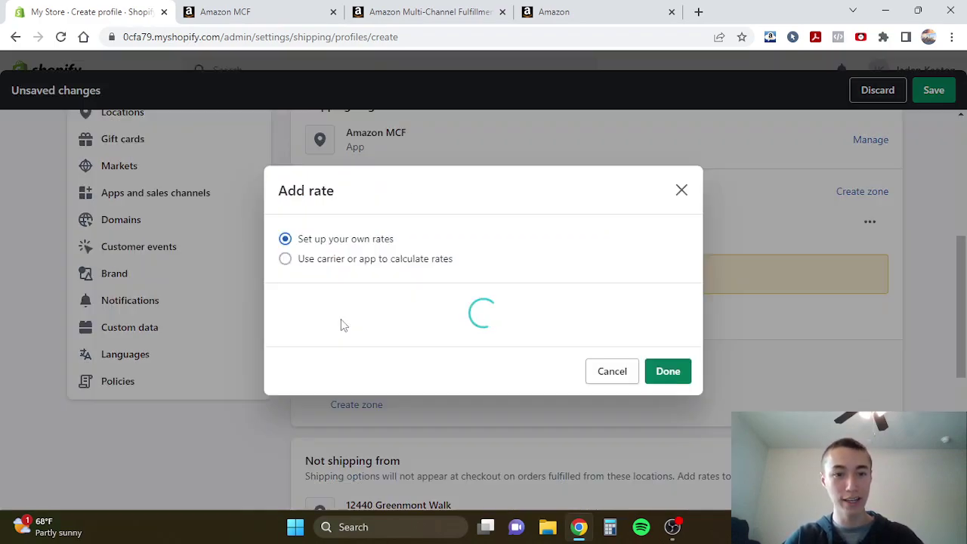
{"action": "left_click", "coordinate": [225, 9]}
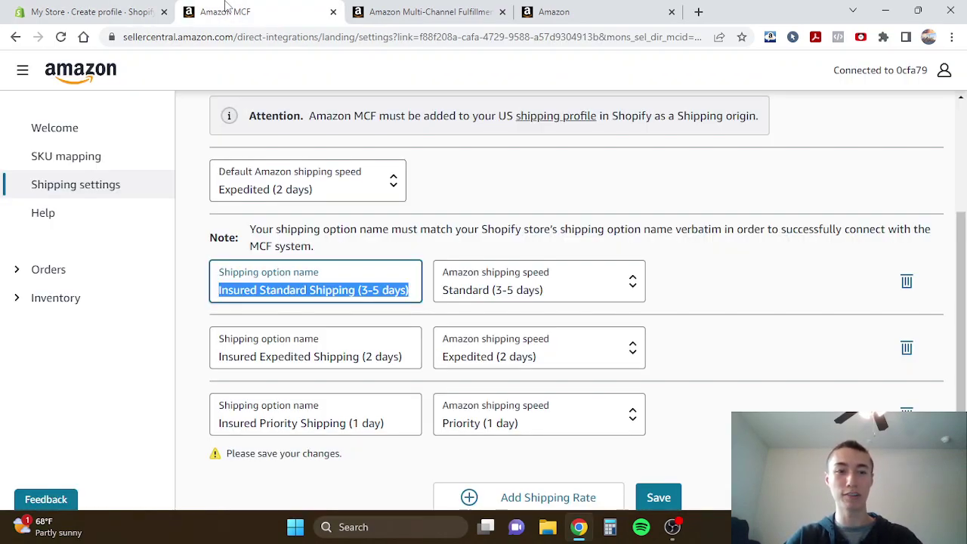
{"action": "triple_click", "coordinate": [274, 293]}
{"action": "key", "text": "ctrl+c"}
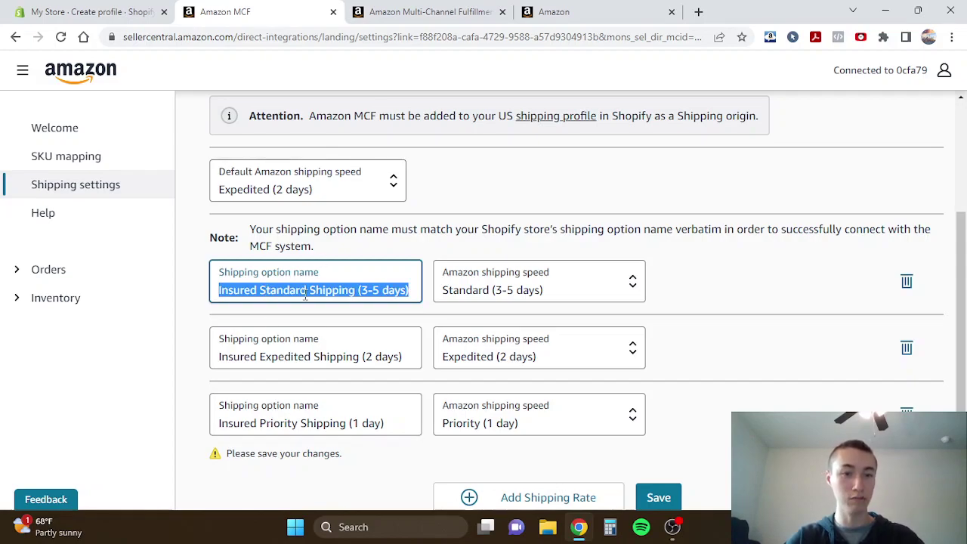
{"action": "left_click", "coordinate": [104, 12]}
{"action": "left_click", "coordinate": [365, 281]}
{"action": "key", "text": "ctrl+v"}
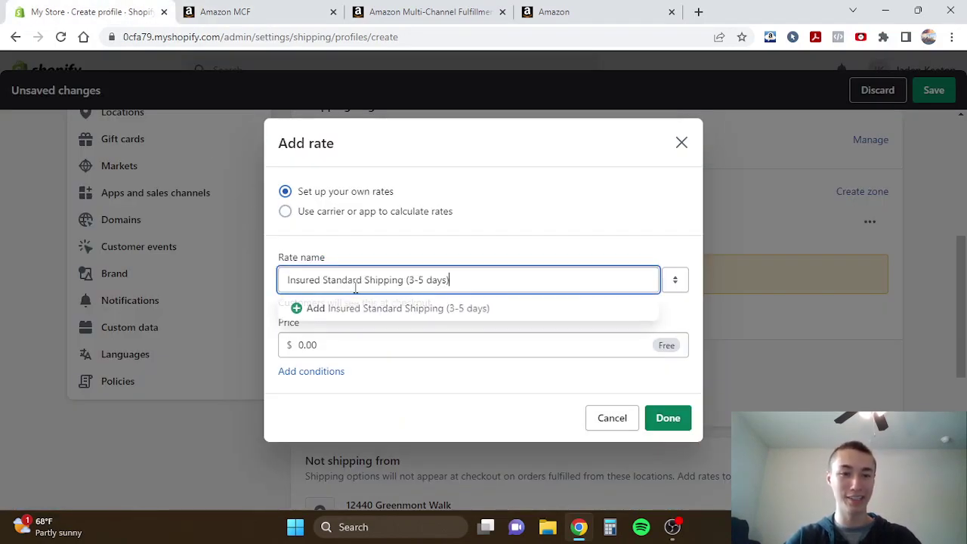
{"action": "left_click", "coordinate": [350, 306]}
{"action": "key", "text": "ctrl+Tab"}
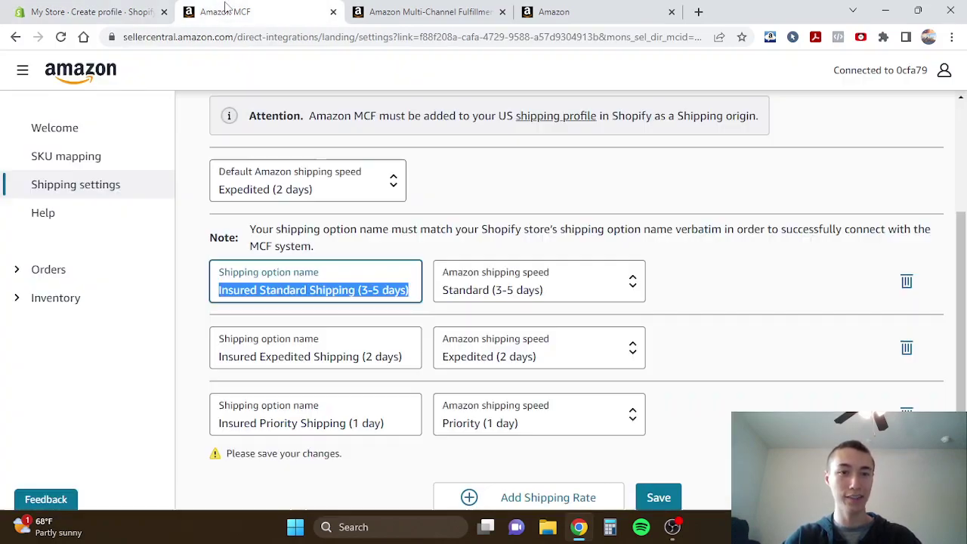
{"action": "scroll", "coordinate": [407, 341], "scroll_direction": "down", "scroll_amount": 1}
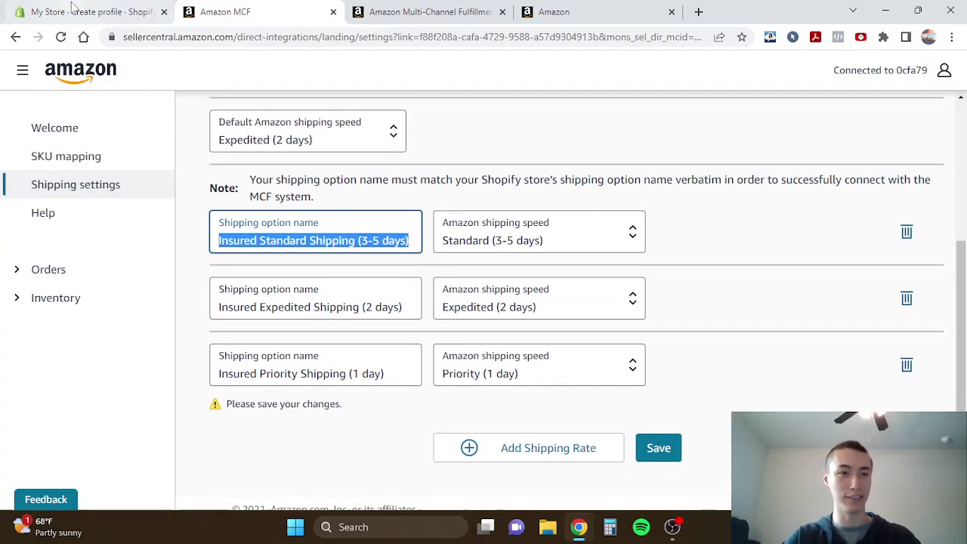
{"action": "key", "text": "ctrl+shift+Tab"}
{"action": "left_click", "coordinate": [667, 458]}
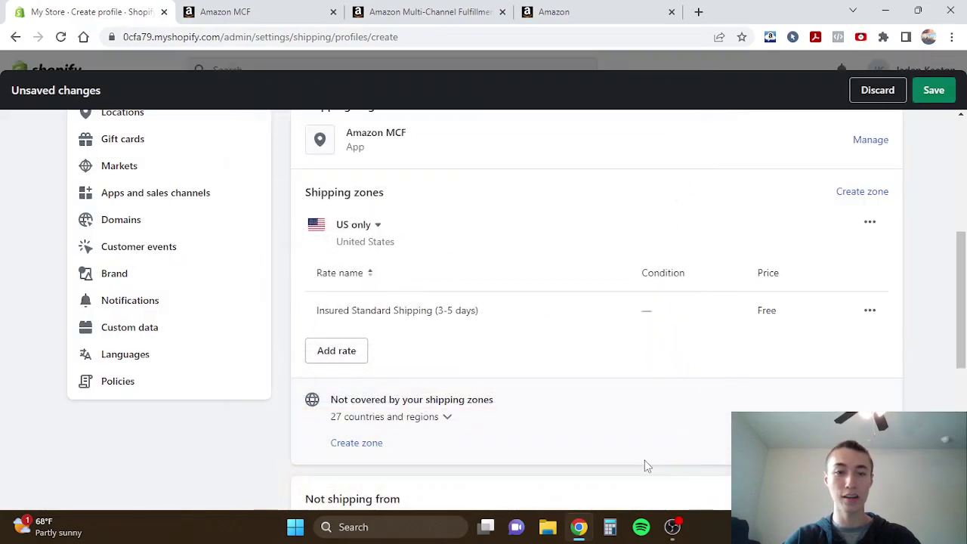
Add another free rate to the zone, copying the name Insured Expedited Shipping (2 days) from the Amazon MCF shipping settings.
{"action": "left_click", "coordinate": [219, 9]}
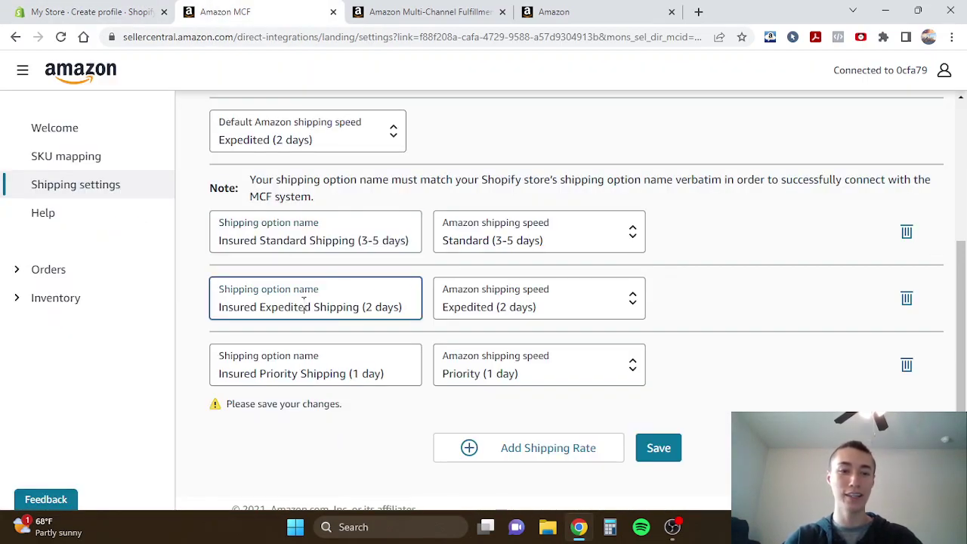
{"action": "triple_click", "coordinate": [304, 303]}
{"action": "key", "text": "ctrl+c"}
{"action": "left_click", "coordinate": [151, 8]}
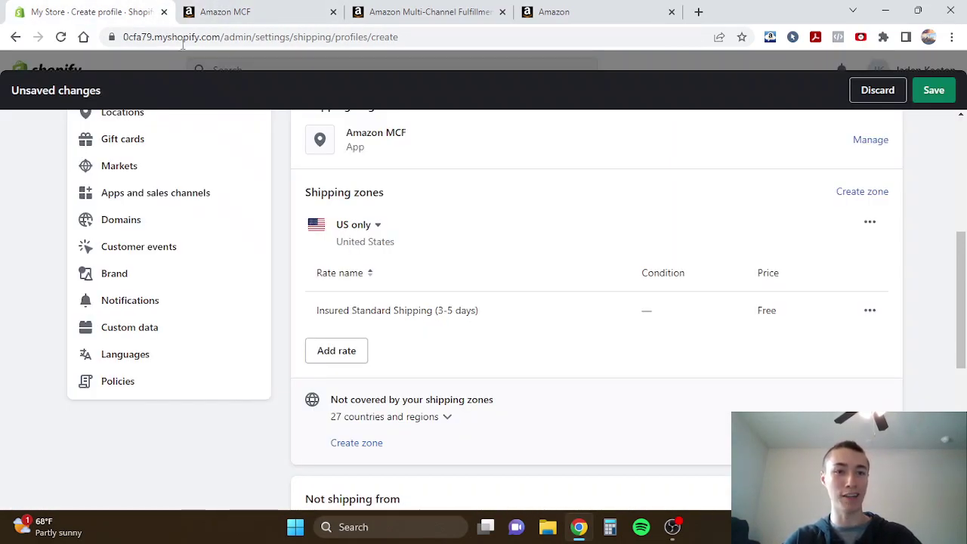
{"action": "left_click", "coordinate": [350, 357]}
{"action": "left_click", "coordinate": [423, 281]}
{"action": "key", "text": "ctrl+v"}
{"action": "left_click", "coordinate": [352, 310]}
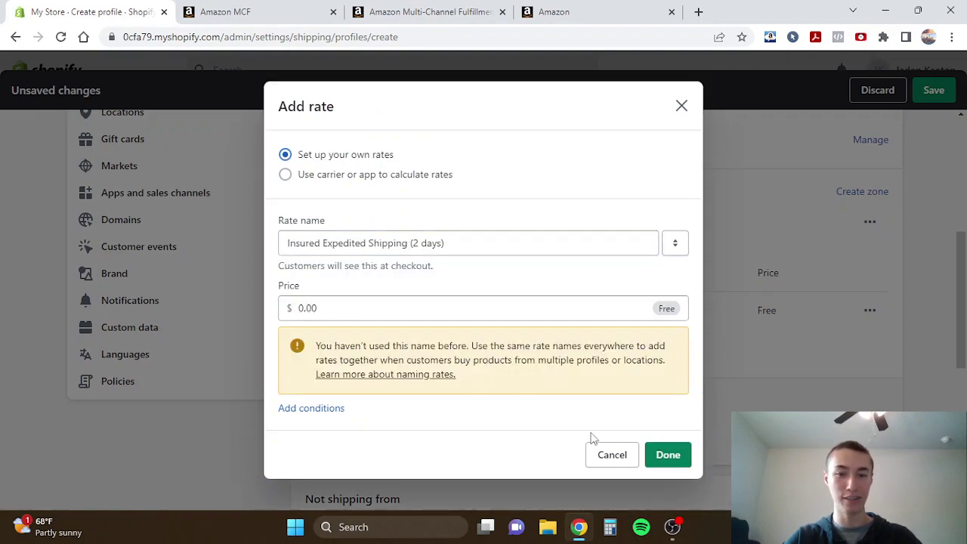
{"action": "left_click", "coordinate": [670, 454]}
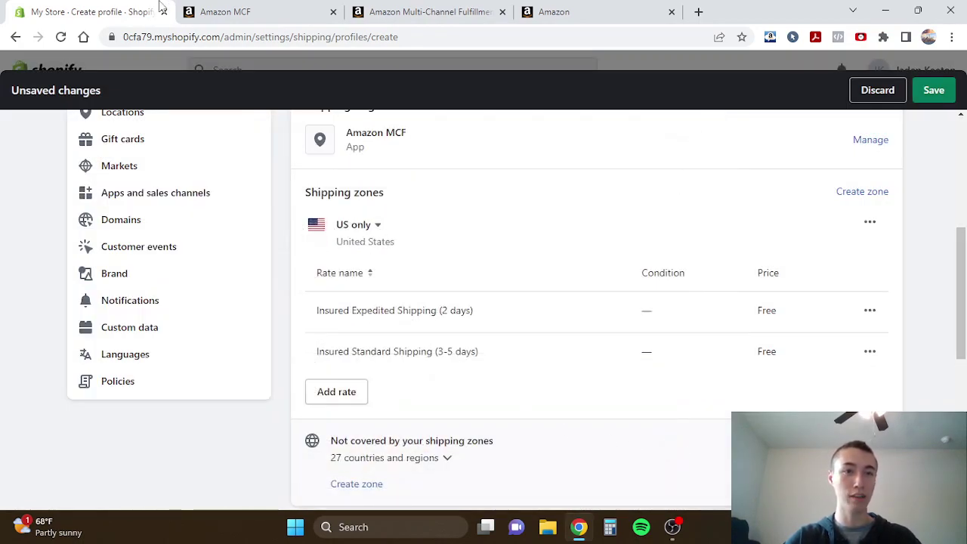
Add a $9.95 rate to the US only zone, copying the name Insured Priority Shipping (1 day) from the Amazon MCF shipping settings.
{"action": "left_click", "coordinate": [227, 11]}
{"action": "triple_click", "coordinate": [302, 374]}
{"action": "key", "text": "ctrl+c"}
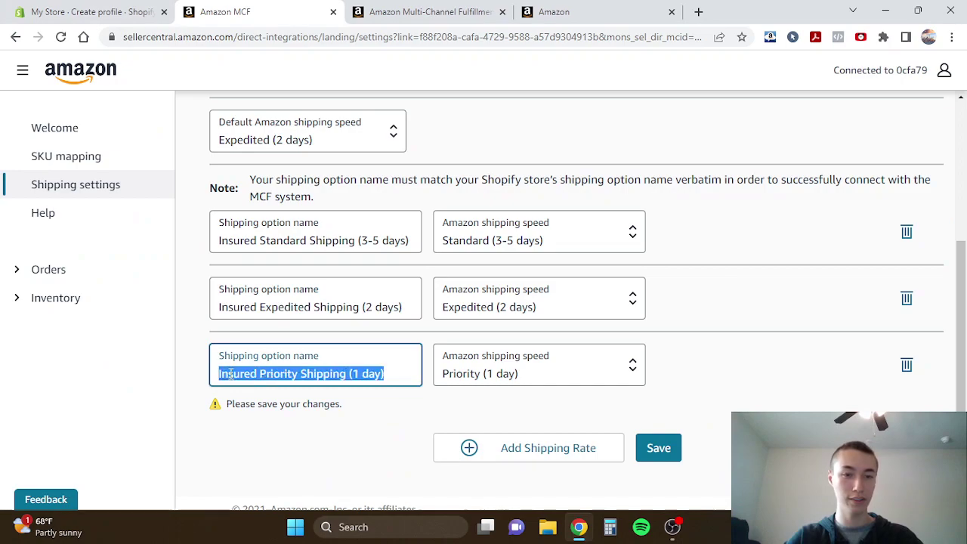
{"action": "left_click", "coordinate": [117, 8]}
{"action": "left_click", "coordinate": [346, 399]}
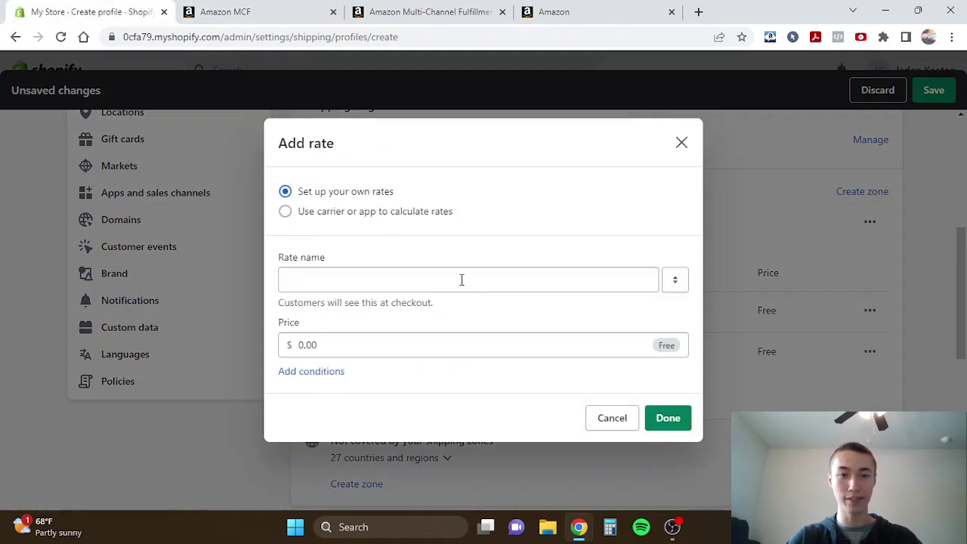
{"action": "left_click", "coordinate": [461, 280]}
{"action": "key", "text": "ctrl+v"}
{"action": "left_click", "coordinate": [533, 316]}
{"action": "left_click", "coordinate": [393, 309]}
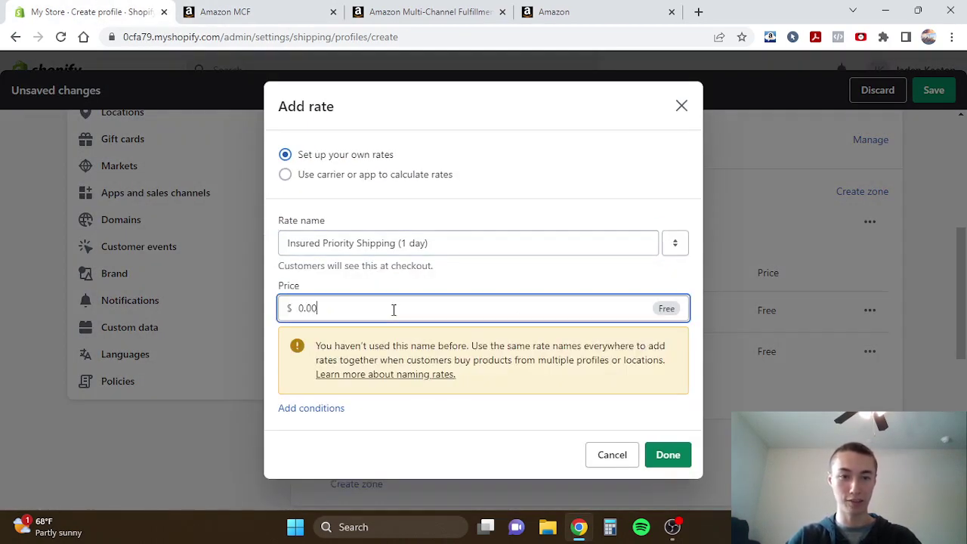
{"action": "key", "text": "ctrl+a"}
{"action": "type", "text": "9"}
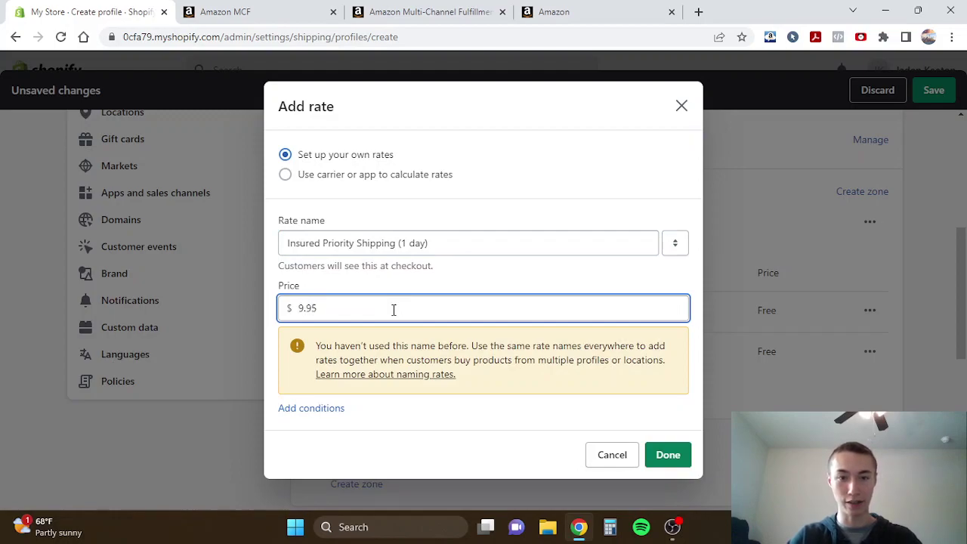
{"action": "left_click", "coordinate": [662, 452]}
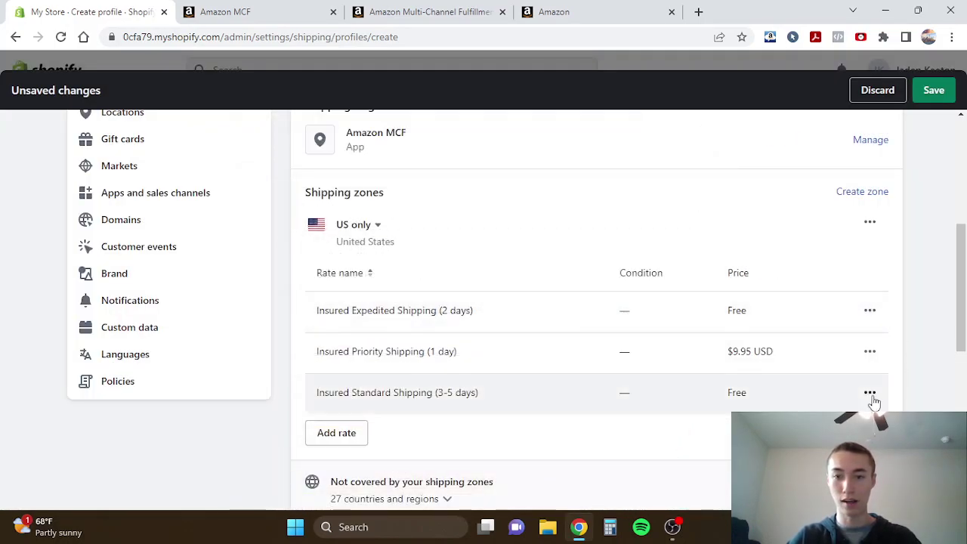
Set the price of the Insured Expedited Shipping (2 days) rate to $4.95.
{"action": "left_click", "coordinate": [870, 310]}
{"action": "left_click", "coordinate": [855, 344]}
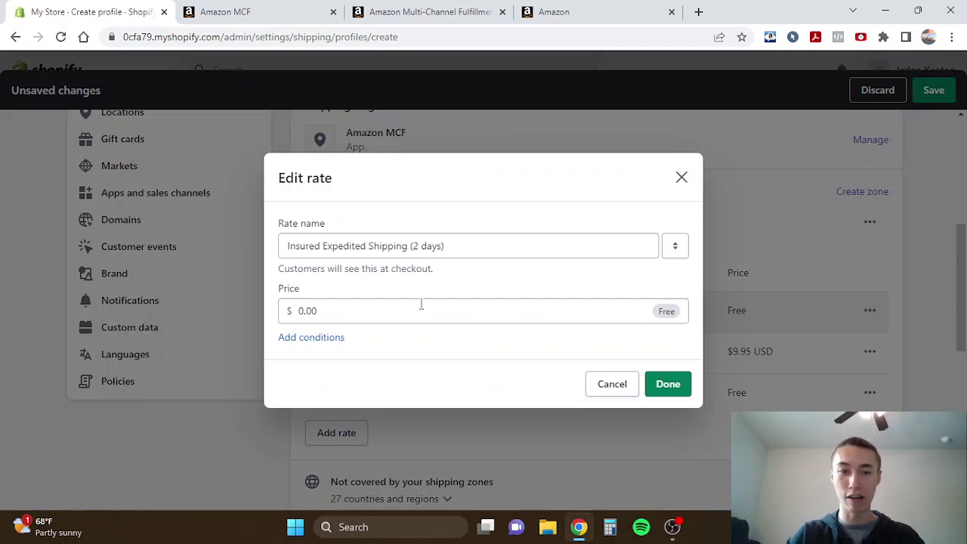
{"action": "left_click", "coordinate": [376, 311]}
{"action": "key", "text": "ctrl+a"}
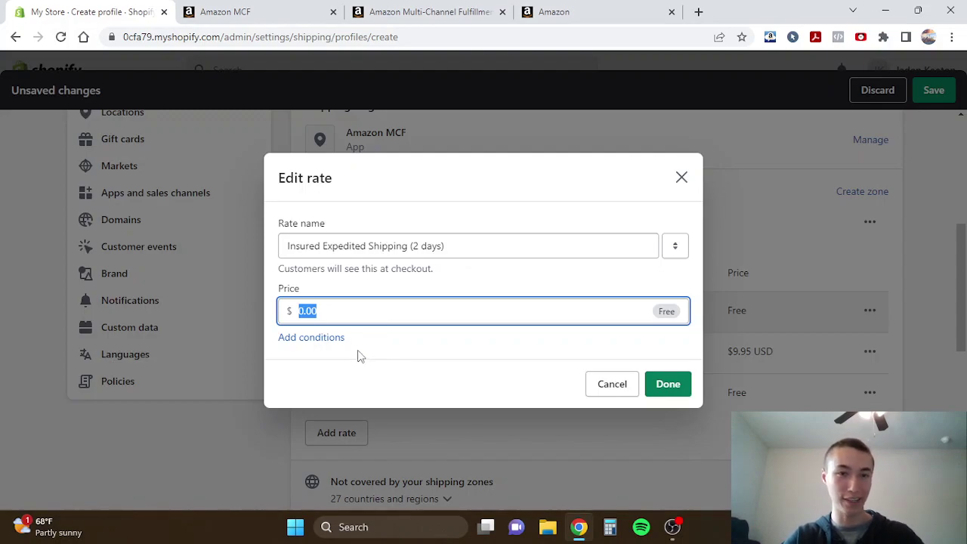
{"action": "type", "text": "4.95"}
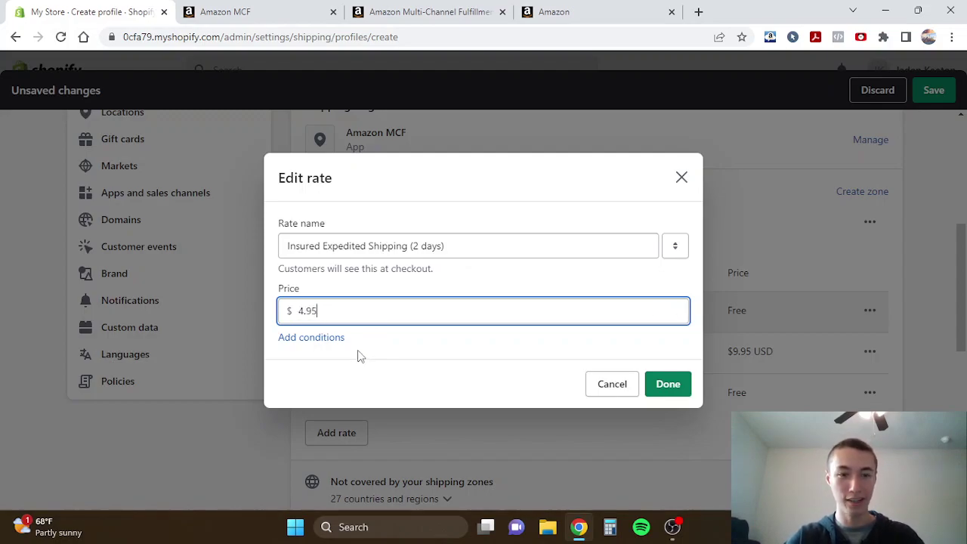
{"action": "left_click", "coordinate": [685, 393]}
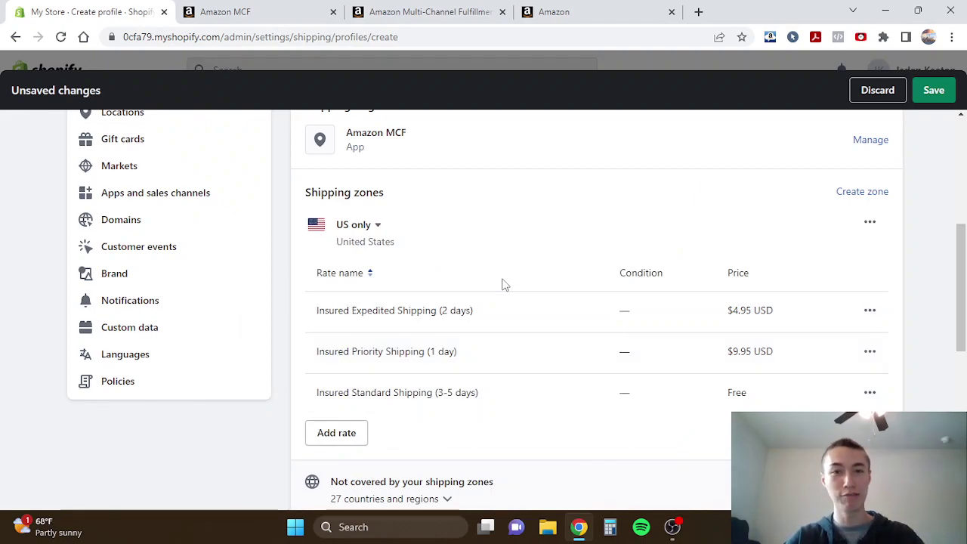
{"action": "scroll", "coordinate": [505, 285], "scroll_direction": "up", "scroll_amount": 1}
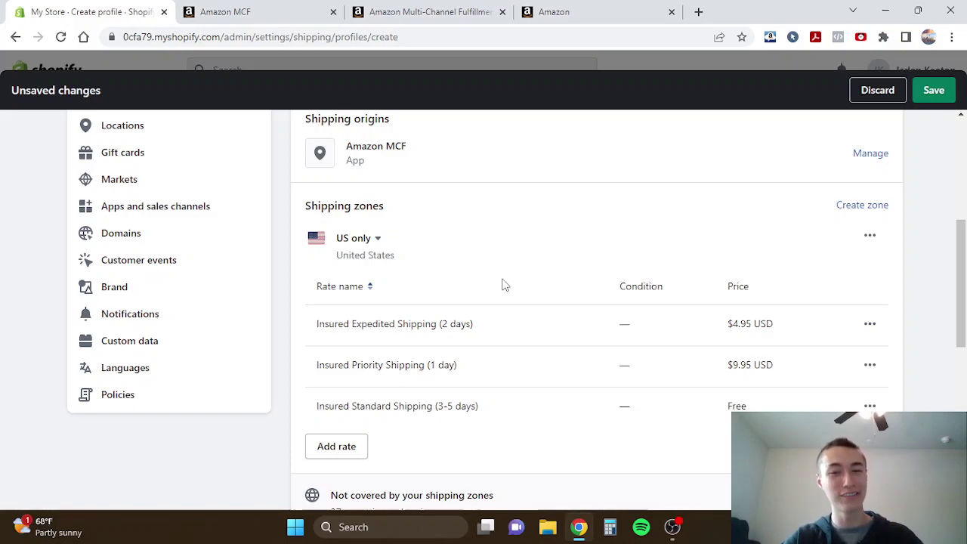
{"action": "scroll", "coordinate": [505, 285], "scroll_direction": "up", "scroll_amount": 1}
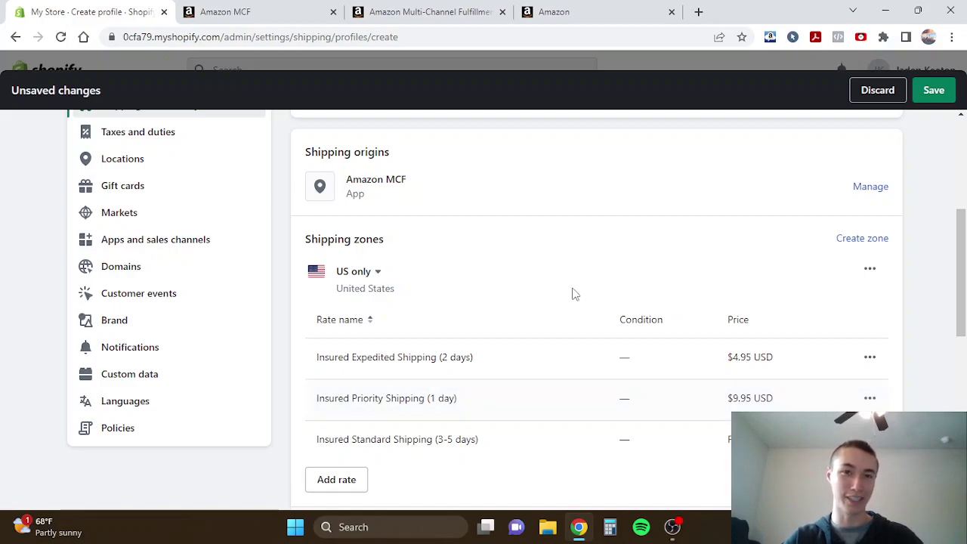
{"action": "scroll", "coordinate": [572, 294], "scroll_direction": "down", "scroll_amount": 1}
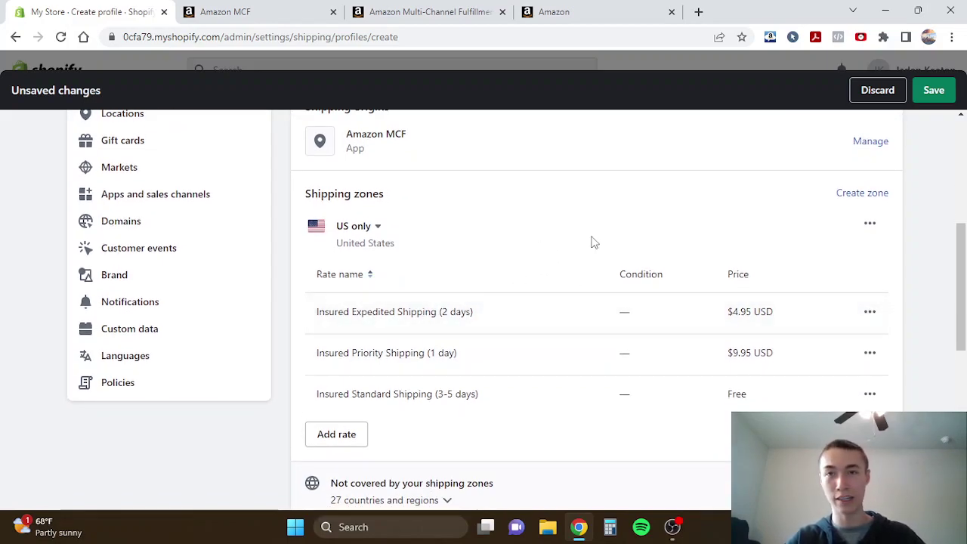
{"action": "scroll", "coordinate": [592, 242], "scroll_direction": "up", "scroll_amount": 1}
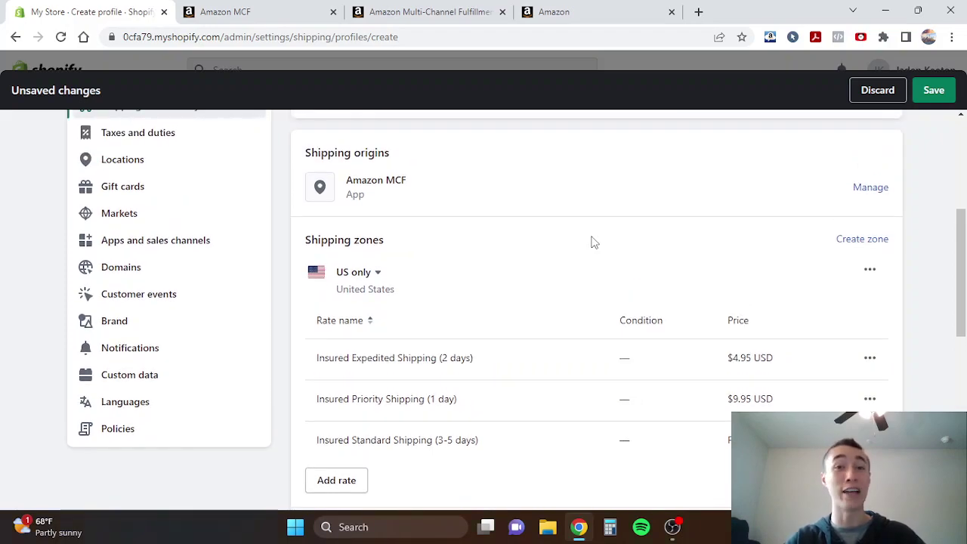
{"action": "scroll", "coordinate": [592, 242], "scroll_direction": "down", "scroll_amount": 2}
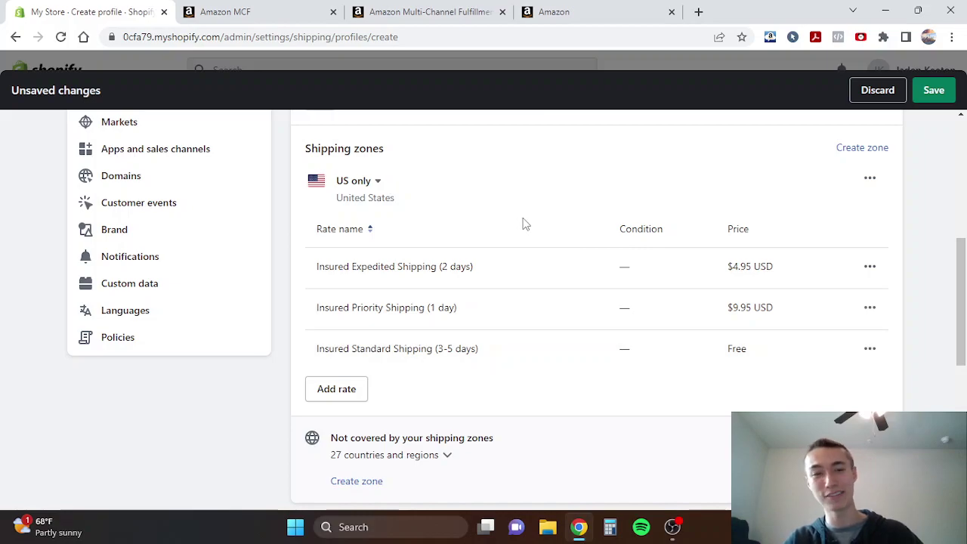
{"action": "scroll", "coordinate": [526, 224], "scroll_direction": "up", "scroll_amount": 1}
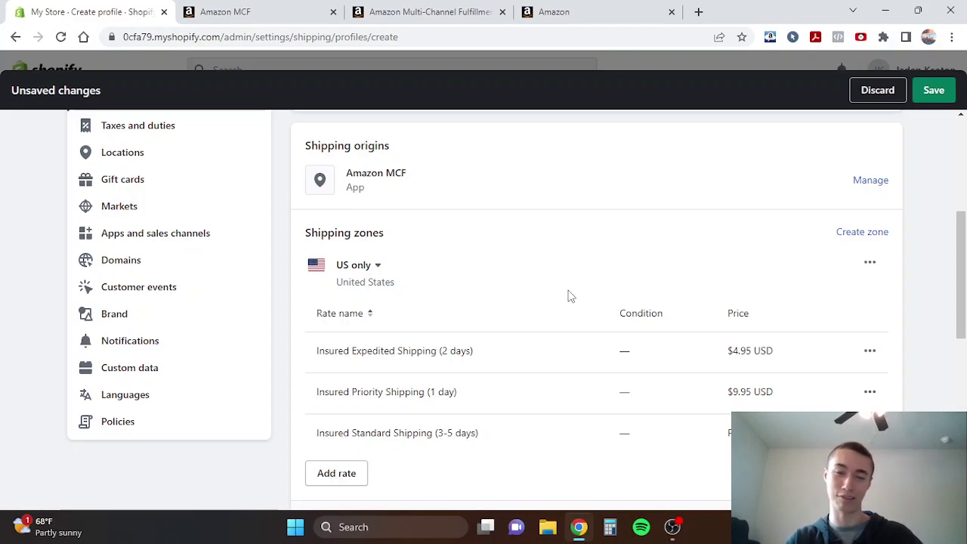
{"action": "scroll", "coordinate": [571, 297], "scroll_direction": "down", "scroll_amount": 1}
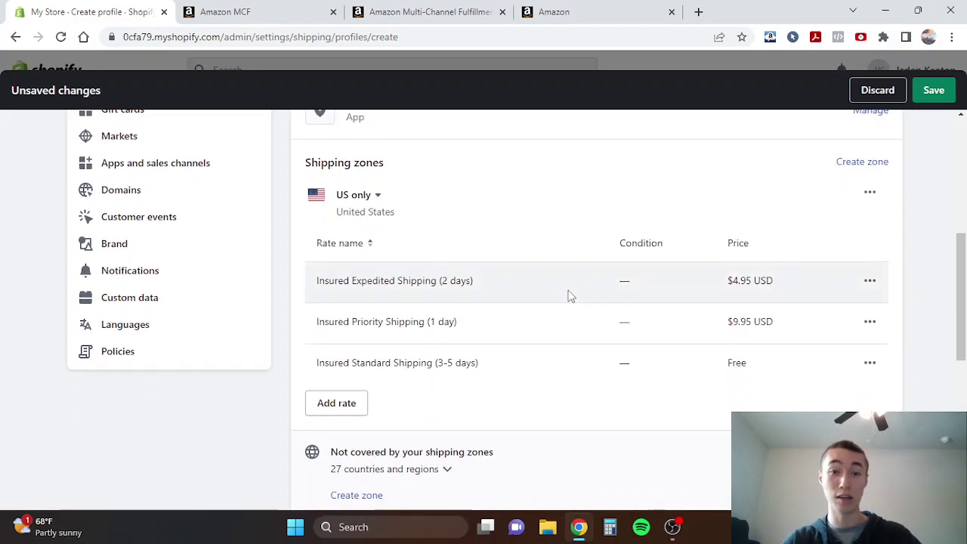
{"action": "scroll", "coordinate": [571, 296], "scroll_direction": "up", "scroll_amount": 1}
{"action": "scroll", "coordinate": [550, 237], "scroll_direction": "down", "scroll_amount": 3}
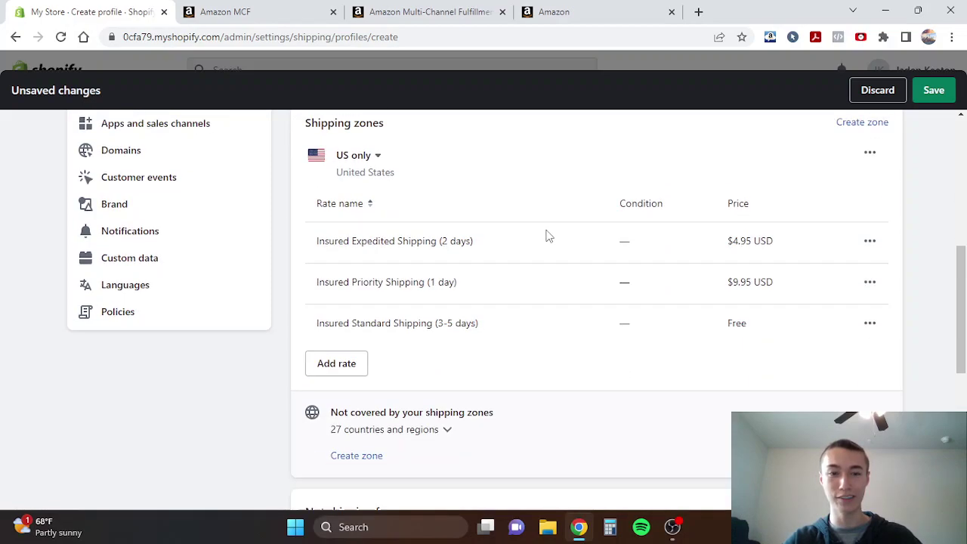
{"action": "scroll", "coordinate": [550, 237], "scroll_direction": "up", "scroll_amount": 2}
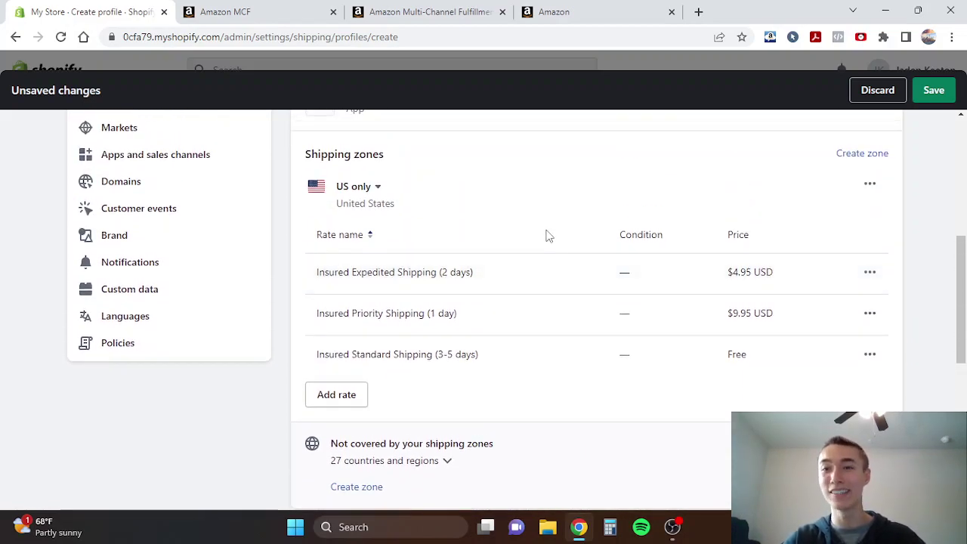
{"action": "scroll", "coordinate": [548, 234], "scroll_direction": "up", "scroll_amount": 4}
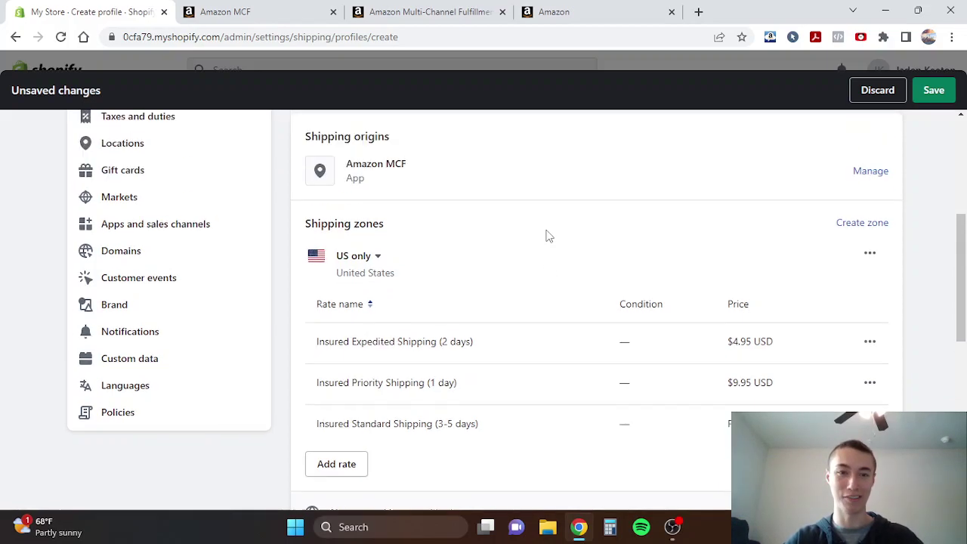
Save the new Shopify shipping profile and the shipping options in the Amazon MCF settings.
{"action": "left_click", "coordinate": [931, 94]}
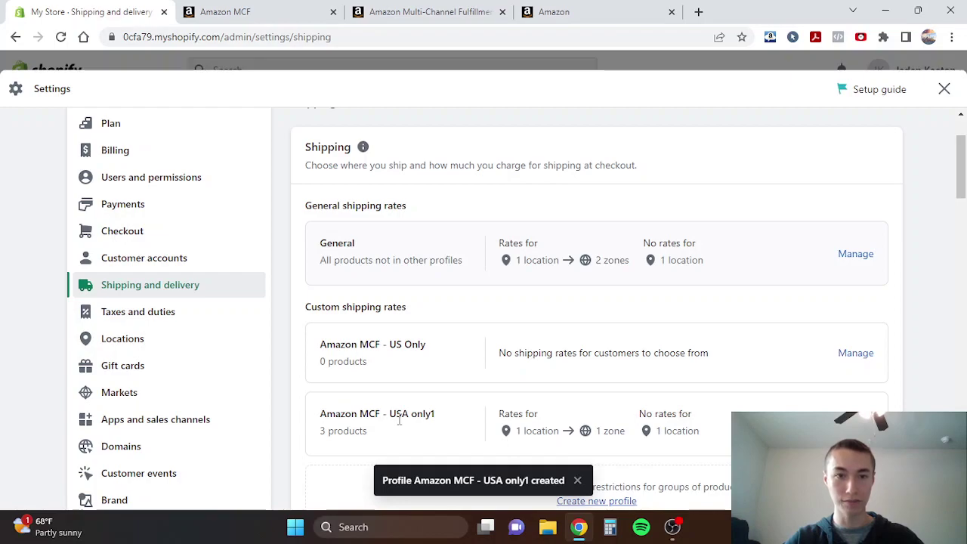
{"action": "left_click", "coordinate": [261, 7]}
{"action": "left_click", "coordinate": [650, 448]}
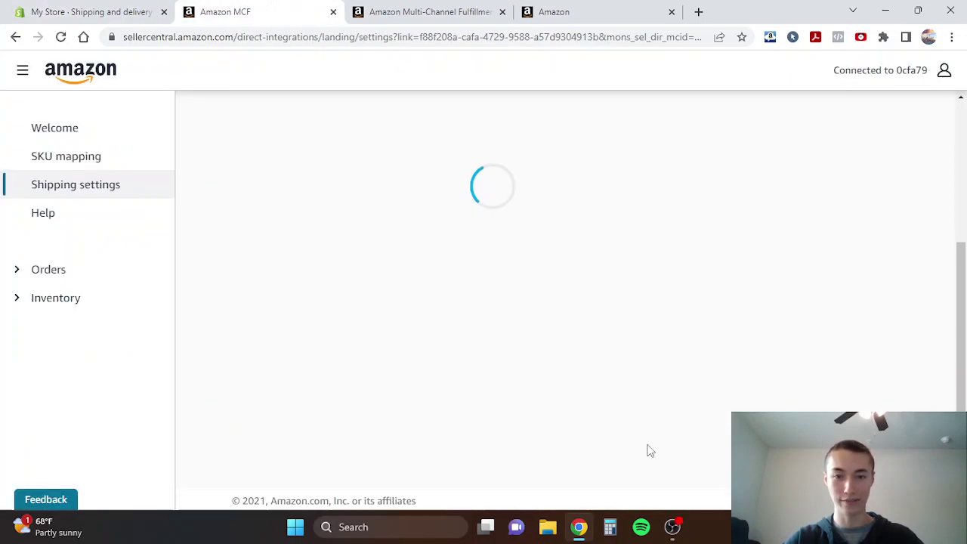
Examine the speeds offered for the default Amazon shipping speed without changing the selection.
{"action": "scroll", "coordinate": [350, 293], "scroll_direction": "up", "scroll_amount": 2}
{"action": "left_click", "coordinate": [255, 249]}
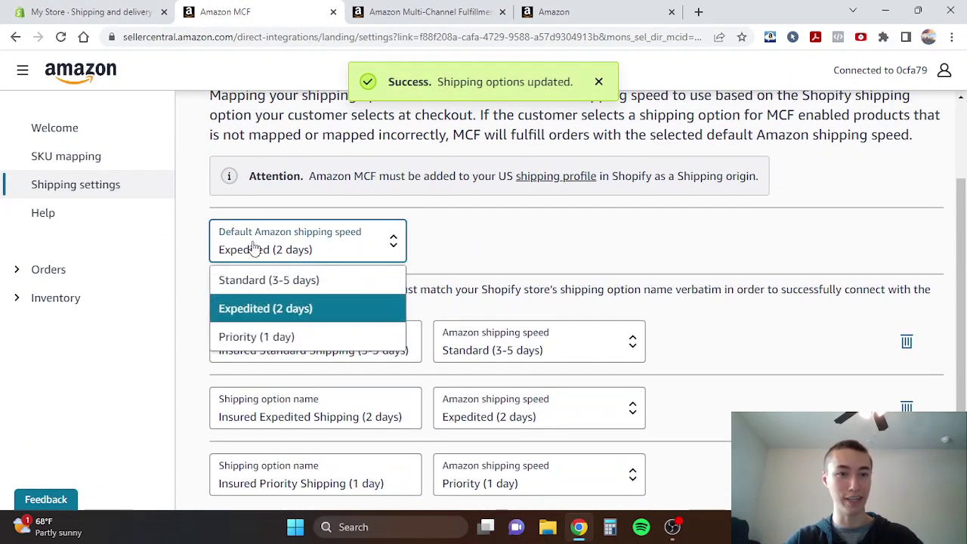
{"action": "left_click", "coordinate": [456, 264]}
{"action": "scroll", "coordinate": [384, 244], "scroll_direction": "up", "scroll_amount": 2}
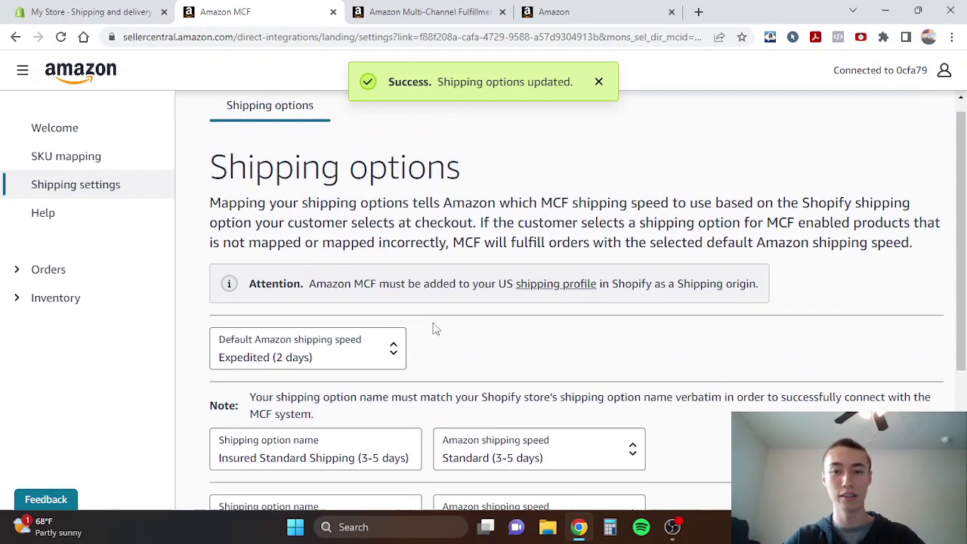
{"action": "scroll", "coordinate": [456, 352], "scroll_direction": "down", "scroll_amount": 1}
{"action": "left_click", "coordinate": [373, 296]}
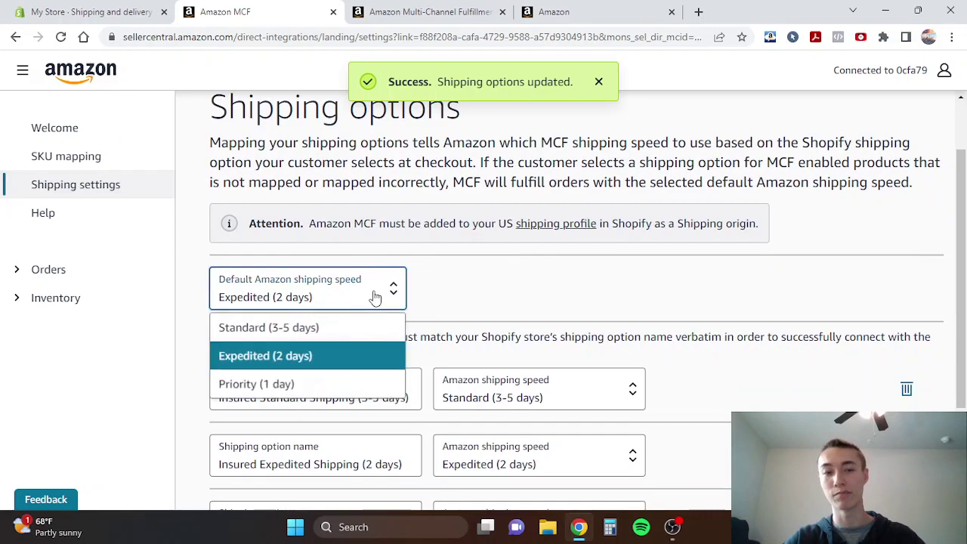
{"action": "left_click", "coordinate": [483, 292]}
{"action": "left_click", "coordinate": [369, 289]}
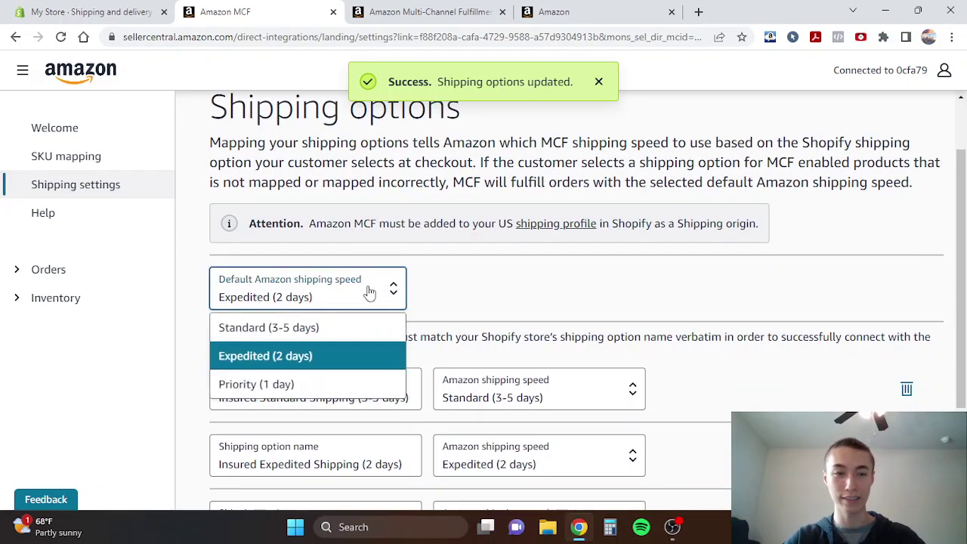
{"action": "left_click", "coordinate": [455, 299]}
{"action": "left_click", "coordinate": [344, 296]}
{"action": "left_click", "coordinate": [457, 302]}
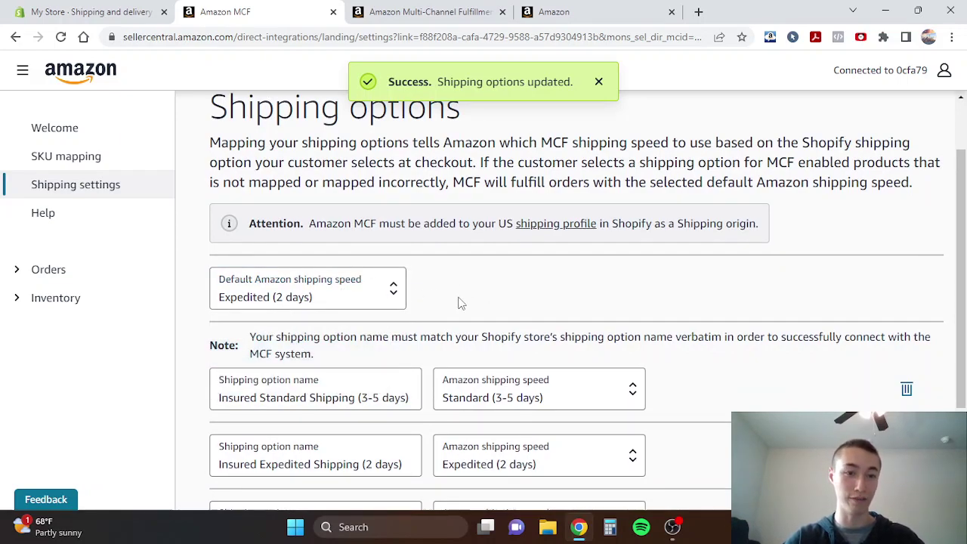
{"action": "scroll", "coordinate": [458, 301], "scroll_direction": "up", "scroll_amount": 1}
{"action": "left_click", "coordinate": [335, 366]}
{"action": "left_click", "coordinate": [149, 366]}
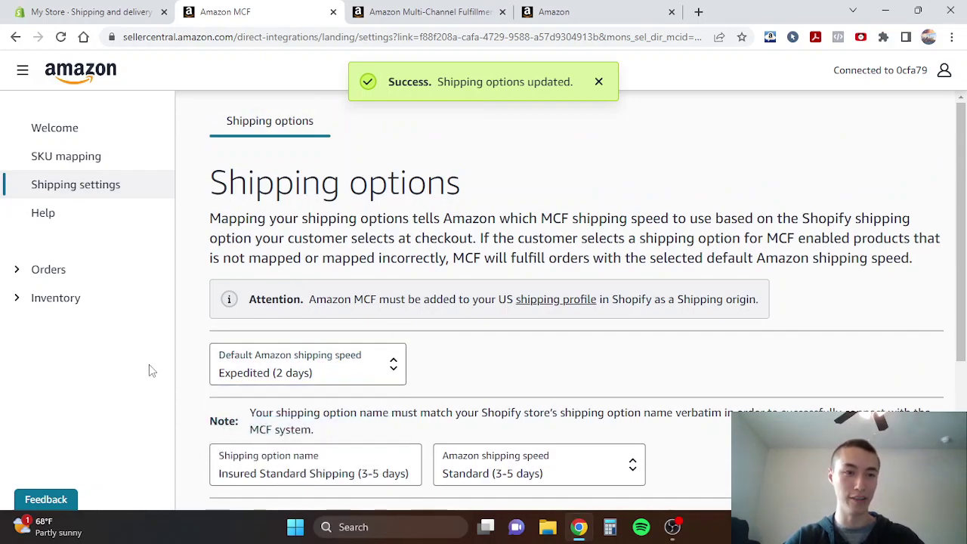
Open the Shopify products page from the Amazon MCF welcome page's section on assigning products to Amazon MCF.
{"action": "left_click", "coordinate": [39, 130]}
{"action": "scroll", "coordinate": [386, 351], "scroll_direction": "down", "scroll_amount": 3}
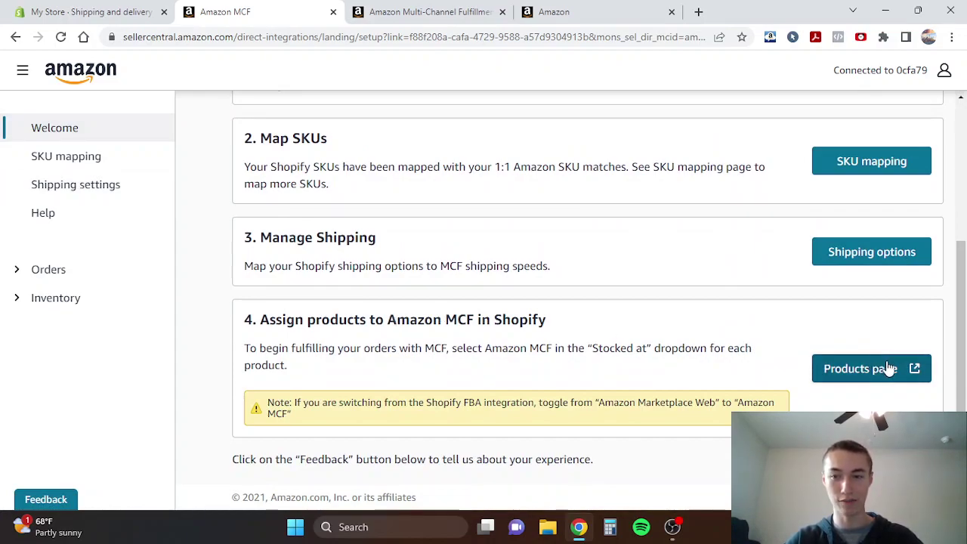
{"action": "left_click", "coordinate": [887, 368]}
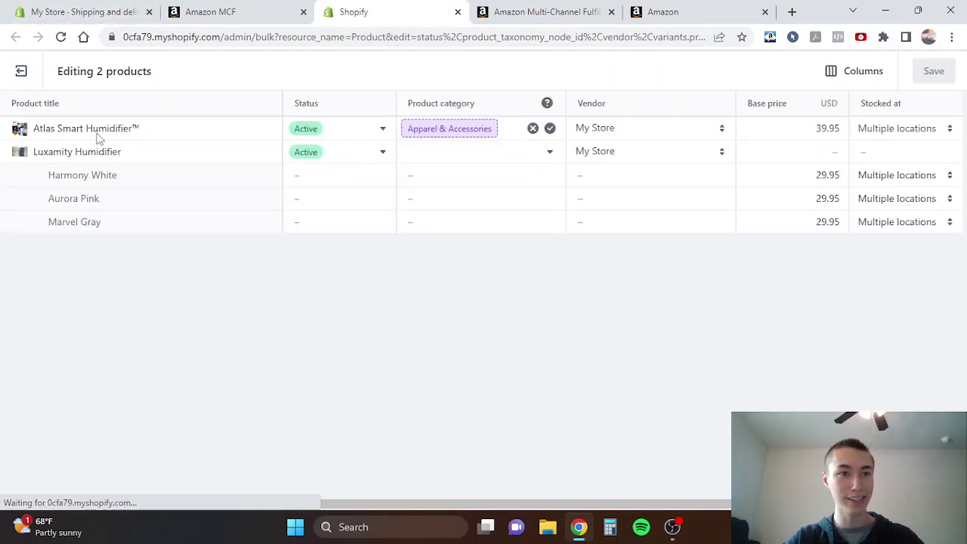
Leave the store's shipping settings, open the Luxamity Humidifier product and examine its variants' stock quantities and SKUs.
{"action": "left_click", "coordinate": [60, 11]}
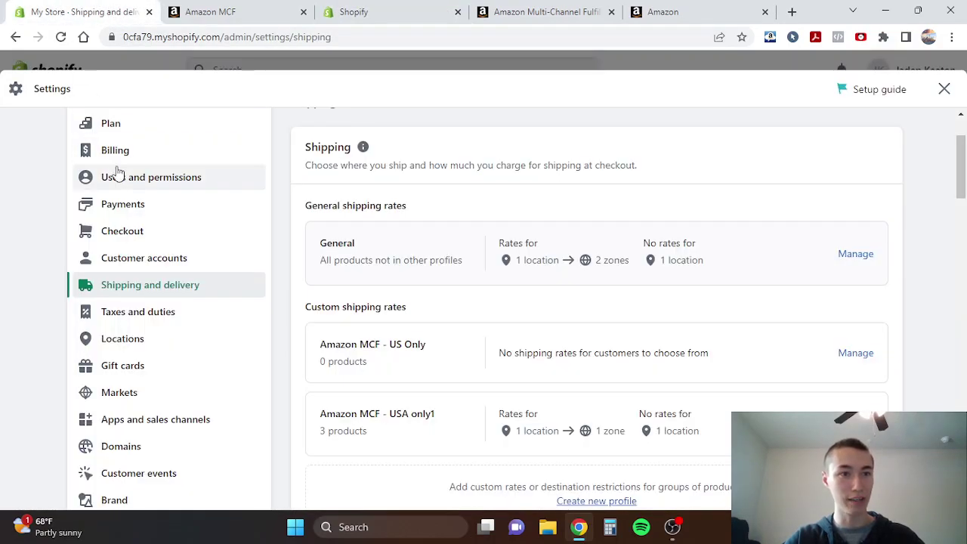
{"action": "left_click", "coordinate": [944, 89]}
{"action": "left_click", "coordinate": [102, 157]}
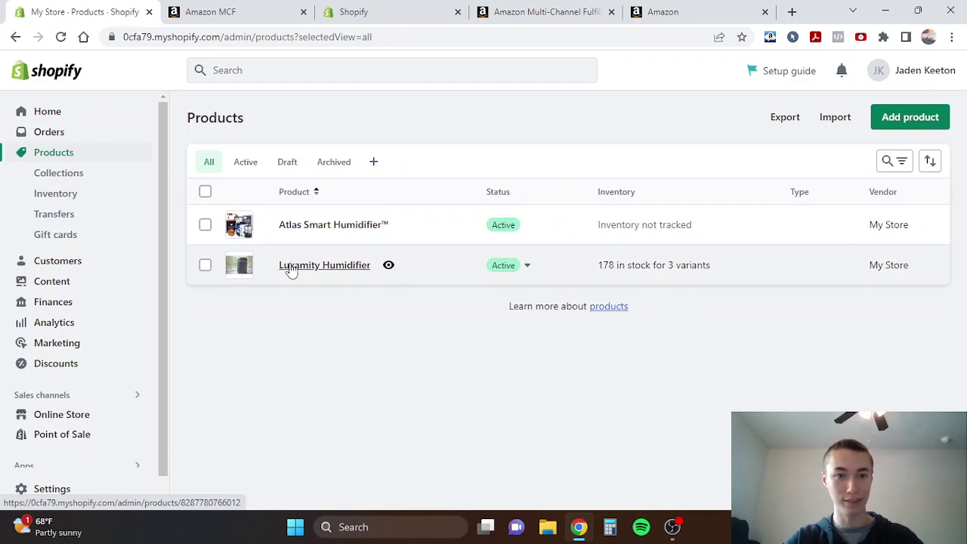
{"action": "left_click", "coordinate": [289, 267]}
{"action": "scroll", "coordinate": [591, 329], "scroll_direction": "down", "scroll_amount": 9}
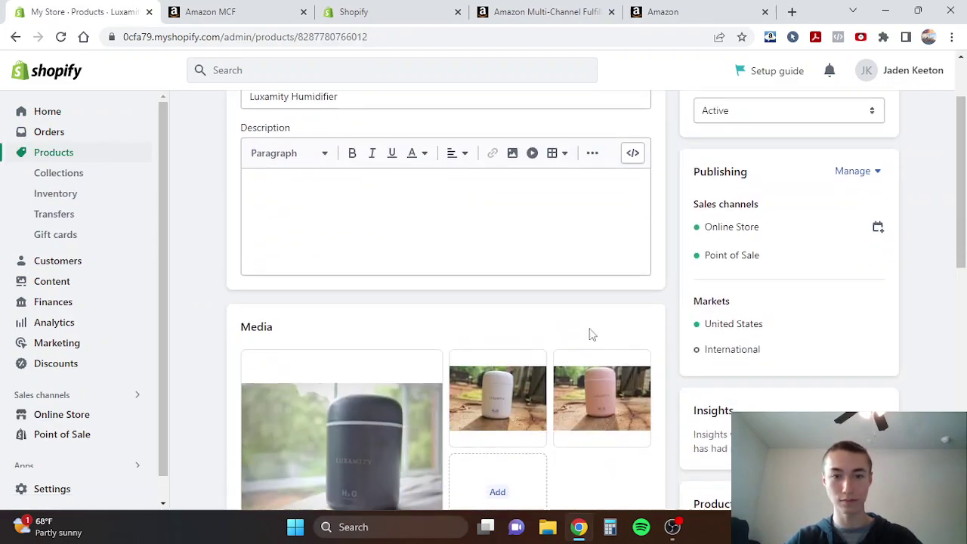
{"action": "scroll", "coordinate": [450, 249], "scroll_direction": "down", "scroll_amount": 1}
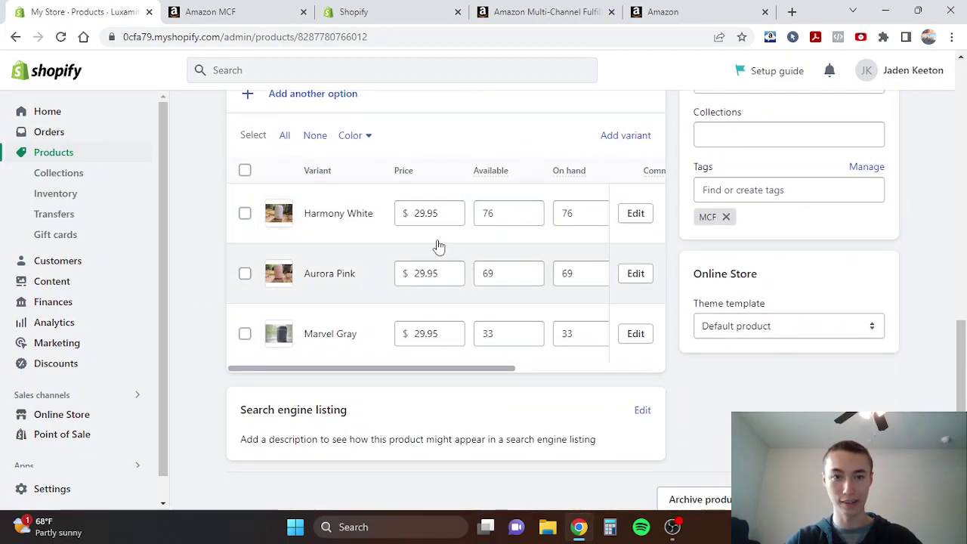
{"action": "scroll", "coordinate": [404, 216], "scroll_direction": "right", "scroll_amount": 3}
{"action": "scroll", "coordinate": [325, 266], "scroll_direction": "right", "scroll_amount": 1}
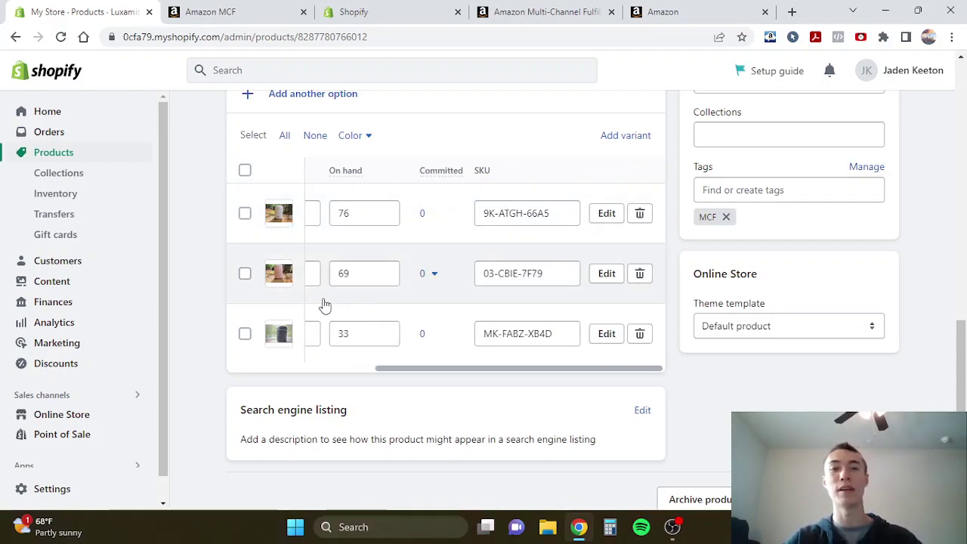
{"action": "scroll", "coordinate": [325, 305], "scroll_direction": "up", "scroll_amount": 1}
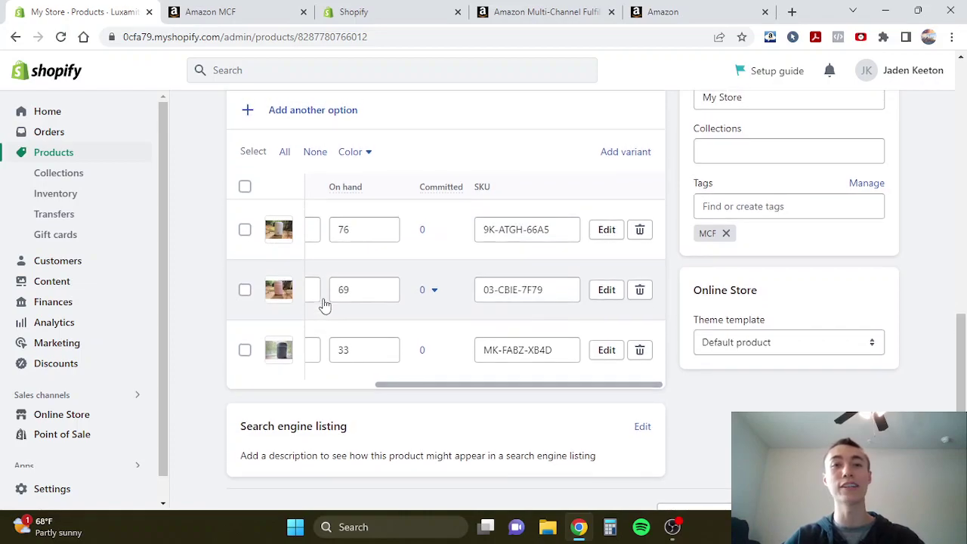
Compare the Harmony White variant's SKU in Shopify with the SKU listed for it in Amazon Seller Central's FBA inventory.
{"action": "triple_click", "coordinate": [499, 234]}
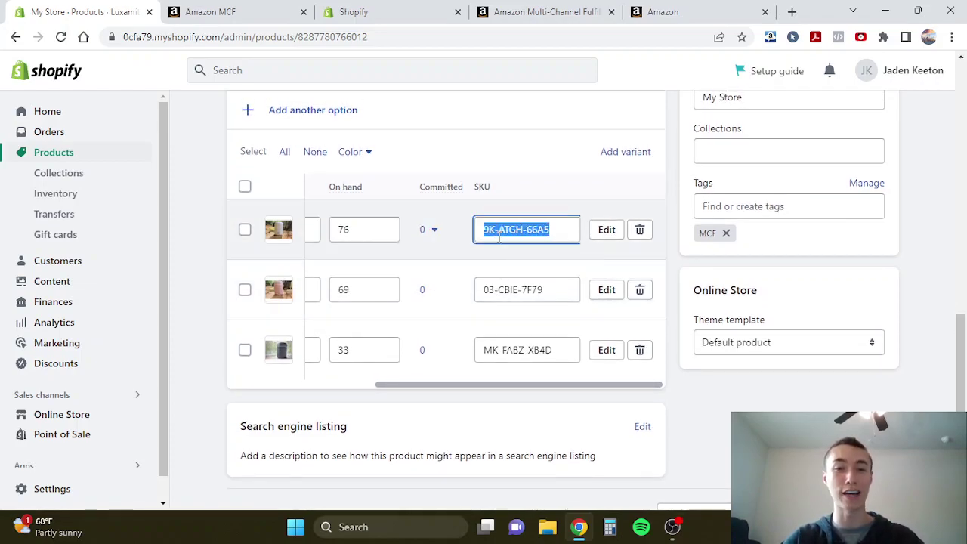
{"action": "double_click", "coordinate": [480, 188]}
{"action": "left_click", "coordinate": [489, 194]}
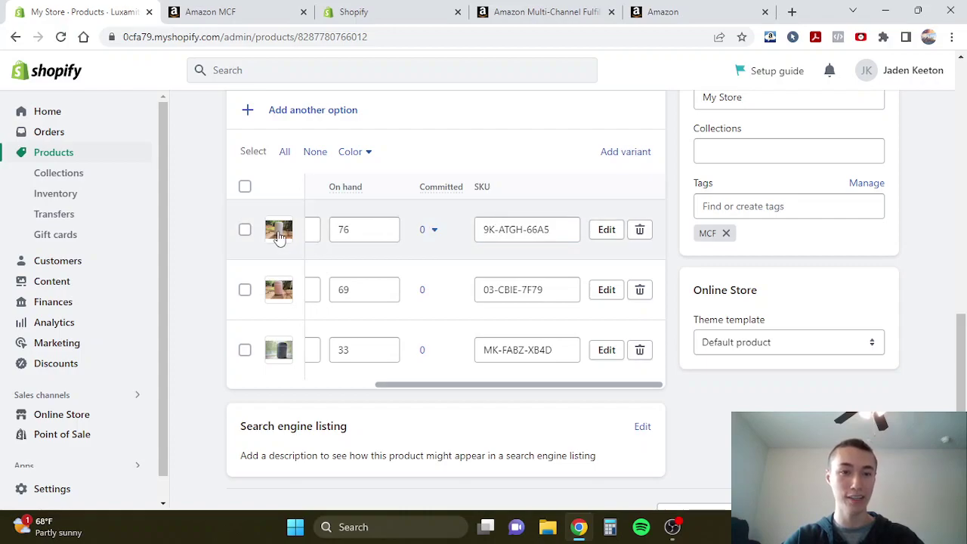
{"action": "left_click", "coordinate": [687, 8]}
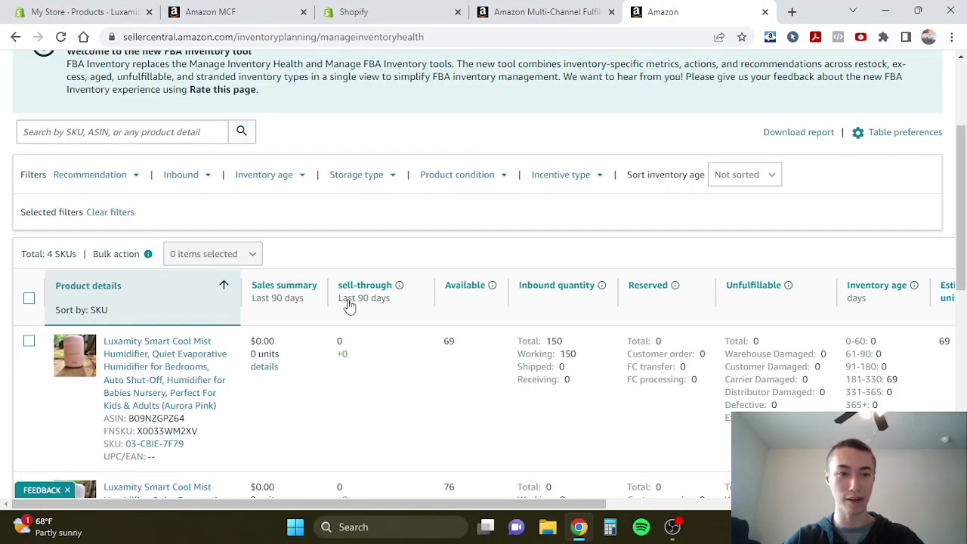
{"action": "scroll", "coordinate": [349, 304], "scroll_direction": "down", "scroll_amount": 4}
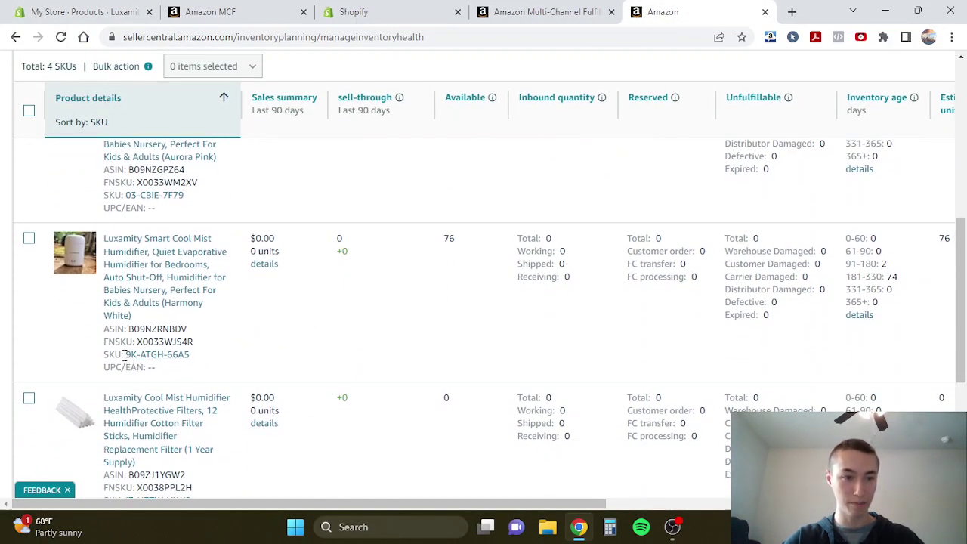
{"action": "left_click_drag", "start_coordinate": [125, 355], "coordinate": [203, 363]}
{"action": "left_click", "coordinate": [109, 356]}
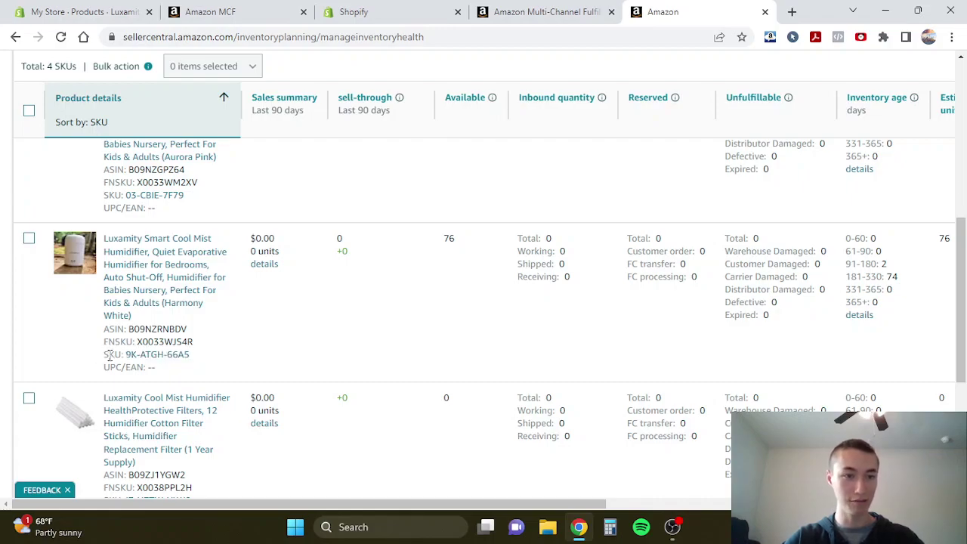
{"action": "left_click", "coordinate": [359, 8]}
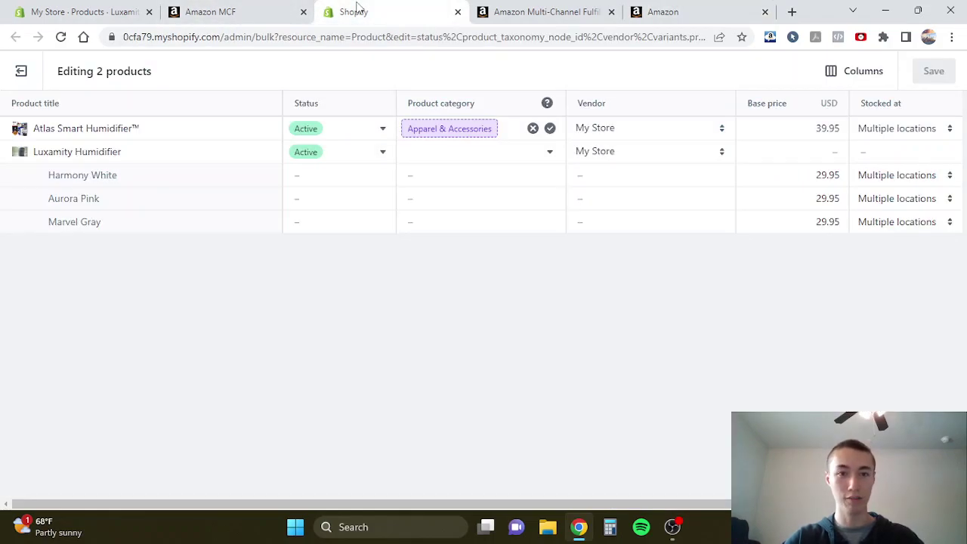
{"action": "left_click", "coordinate": [125, 13]}
{"action": "left_click", "coordinate": [527, 228]}
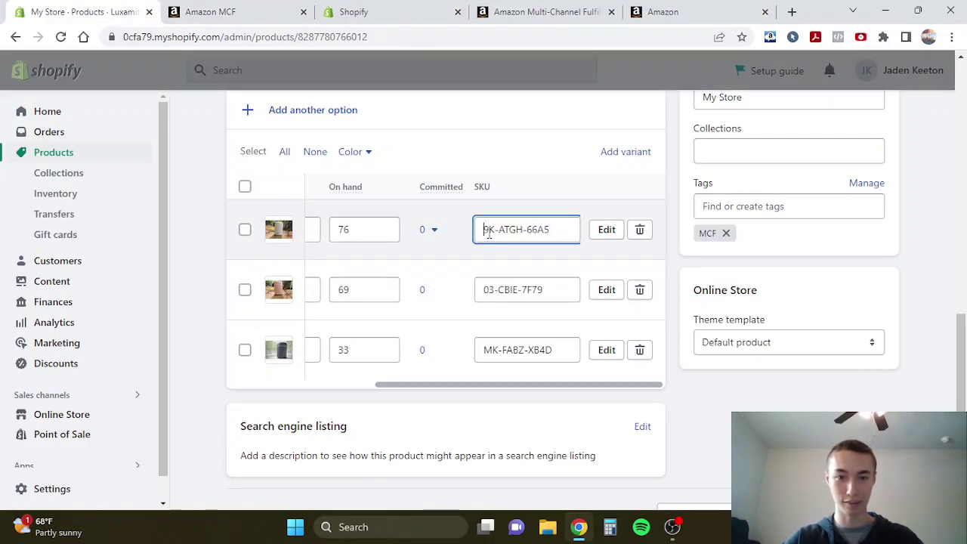
Look through the Luxamity Humidifier's product page and variant rows for the inventory location setting.
{"action": "left_click", "coordinate": [458, 254]}
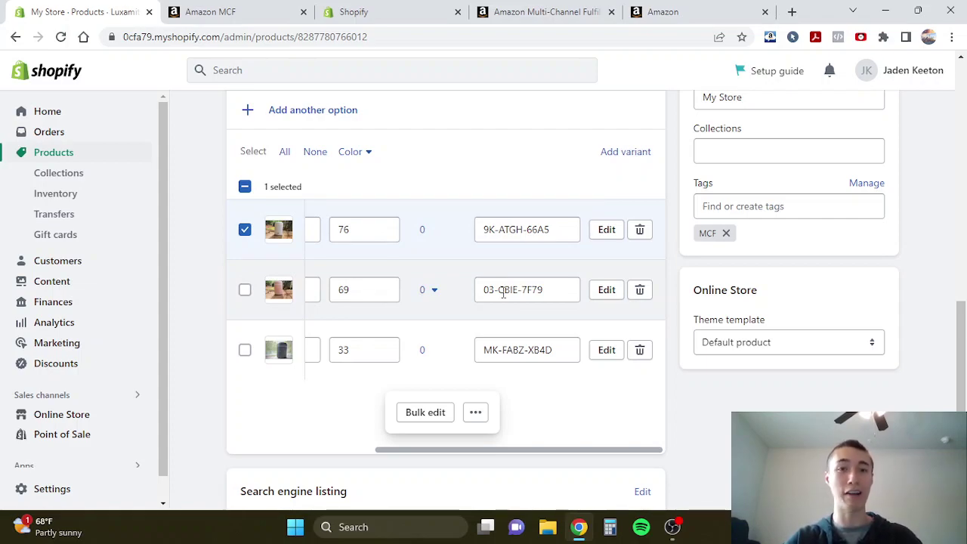
{"action": "scroll", "coordinate": [503, 294], "scroll_direction": "down", "scroll_amount": 1}
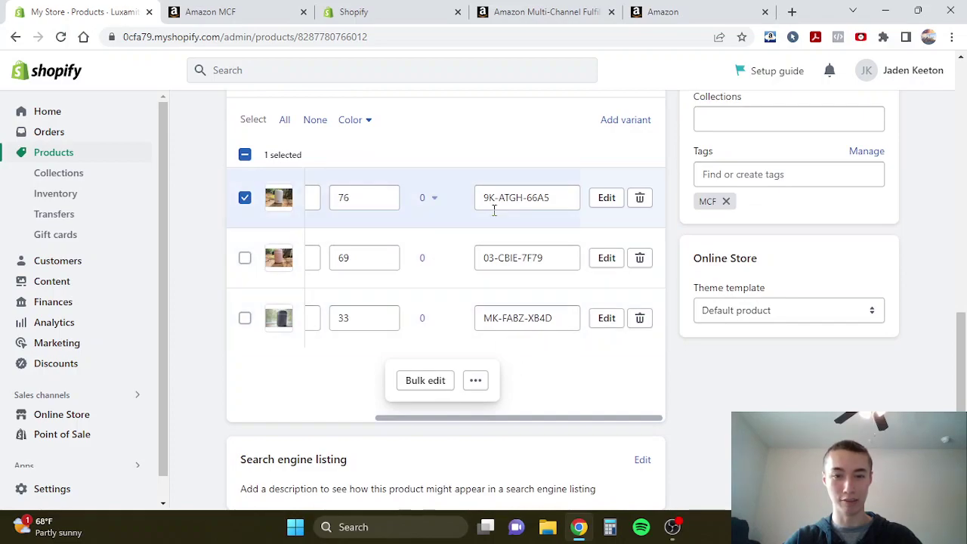
{"action": "scroll", "coordinate": [493, 220], "scroll_direction": "up", "scroll_amount": 3}
{"action": "scroll", "coordinate": [493, 220], "scroll_direction": "up", "scroll_amount": 7}
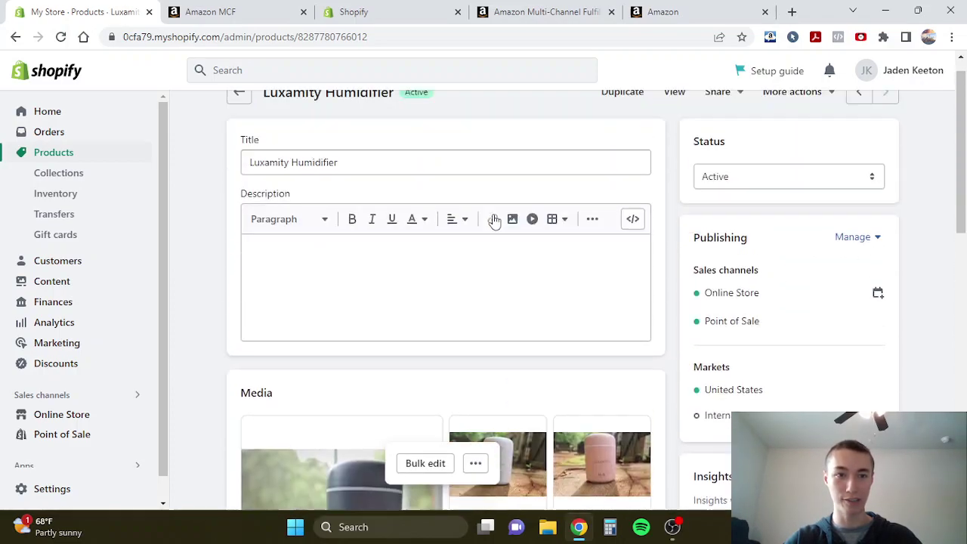
{"action": "scroll", "coordinate": [493, 219], "scroll_direction": "down", "scroll_amount": 8}
{"action": "scroll", "coordinate": [494, 220], "scroll_direction": "down", "scroll_amount": 1}
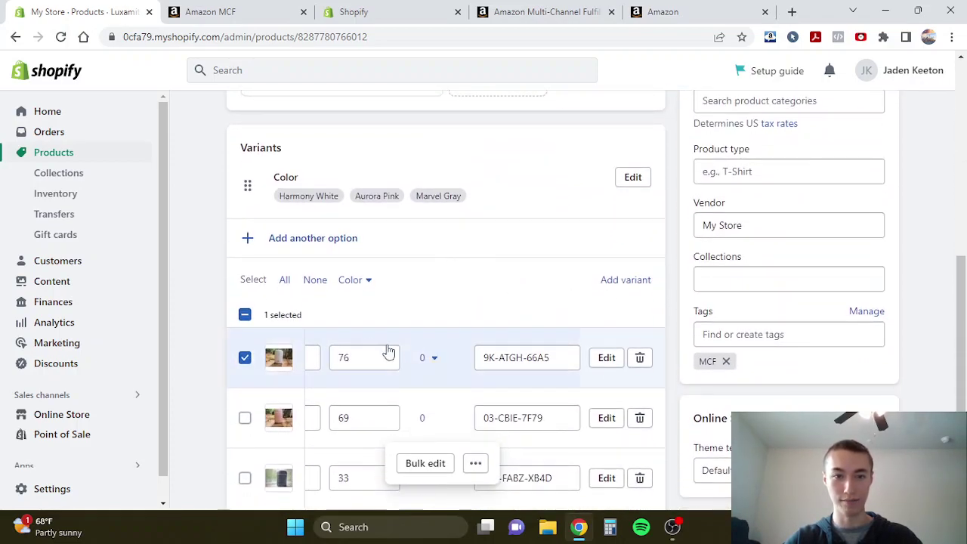
{"action": "scroll", "coordinate": [471, 285], "scroll_direction": "down", "scroll_amount": 4}
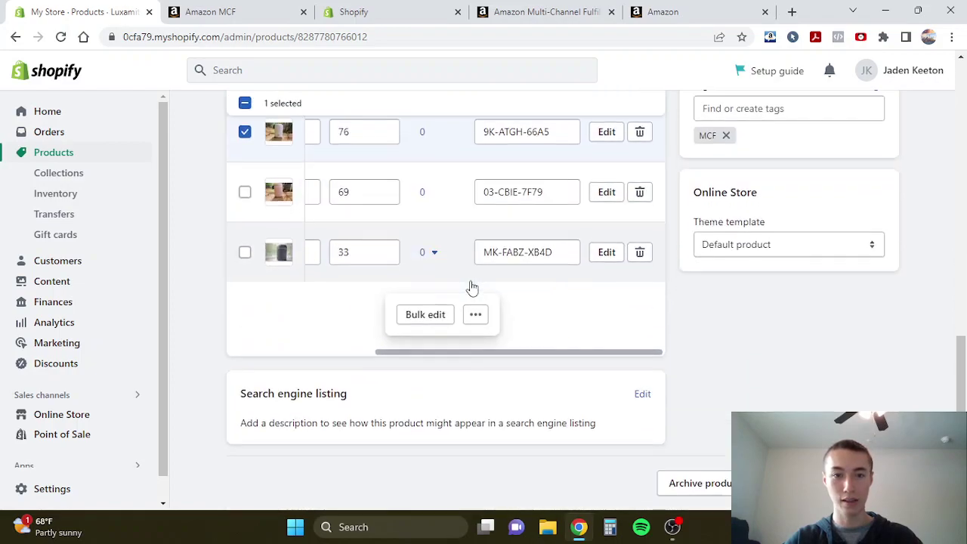
{"action": "scroll", "coordinate": [471, 287], "scroll_direction": "up", "scroll_amount": 3}
{"action": "scroll", "coordinate": [471, 285], "scroll_direction": "up", "scroll_amount": 1}
{"action": "scroll", "coordinate": [473, 291], "scroll_direction": "down", "scroll_amount": 2}
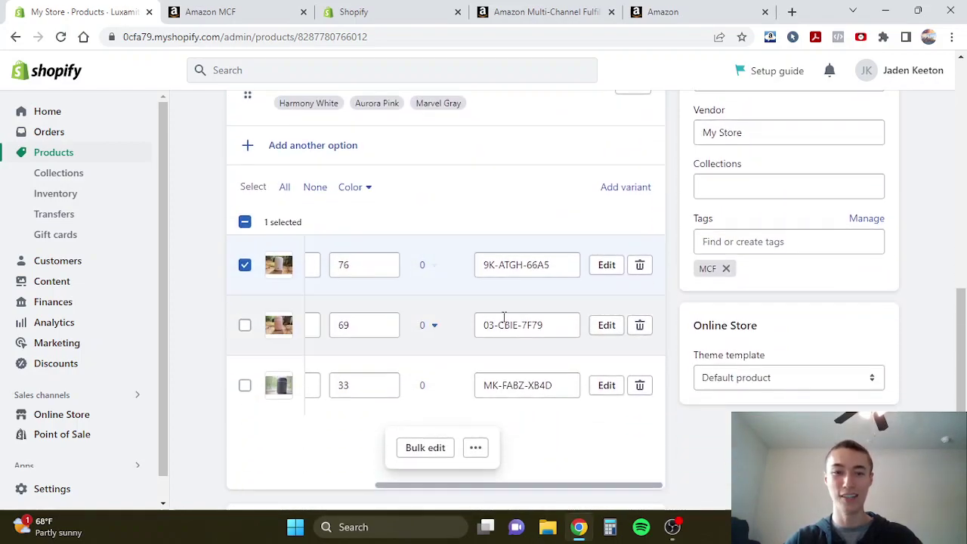
{"action": "scroll", "coordinate": [504, 318], "scroll_direction": "left", "scroll_amount": 3}
{"action": "scroll", "coordinate": [504, 317], "scroll_direction": "right", "scroll_amount": 3}
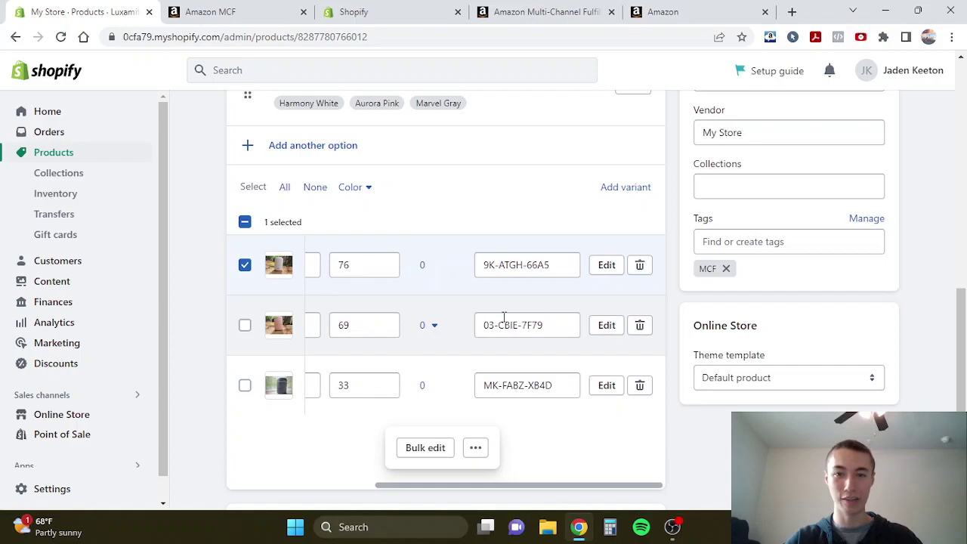
Open the Harmony White variant for editing and set its inventory to be stocked at Amazon MCF.
{"action": "left_click", "coordinate": [605, 271]}
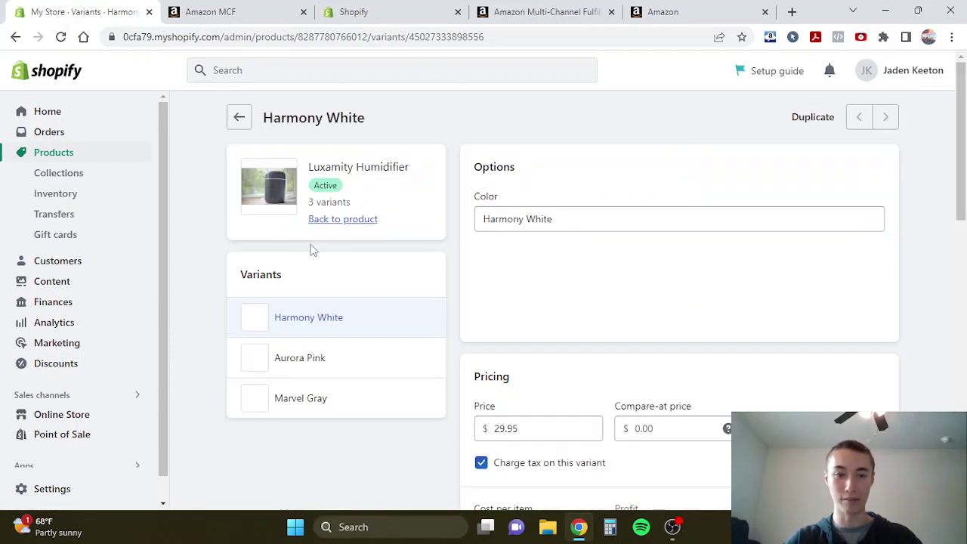
{"action": "scroll", "coordinate": [423, 320], "scroll_direction": "down", "scroll_amount": 8}
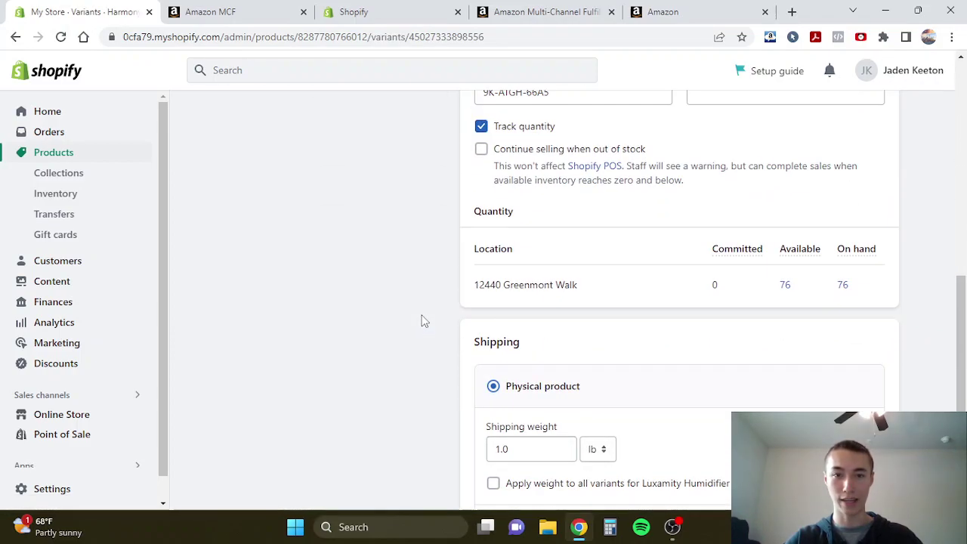
{"action": "scroll", "coordinate": [551, 284], "scroll_direction": "down", "scroll_amount": 2}
{"action": "scroll", "coordinate": [552, 284], "scroll_direction": "up", "scroll_amount": 5}
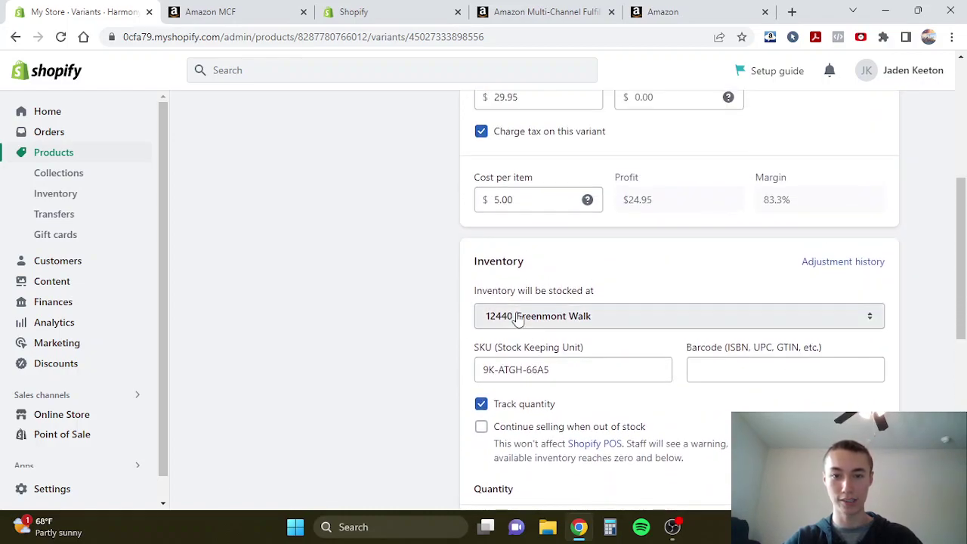
{"action": "left_click", "coordinate": [522, 316]}
{"action": "left_click", "coordinate": [506, 350]}
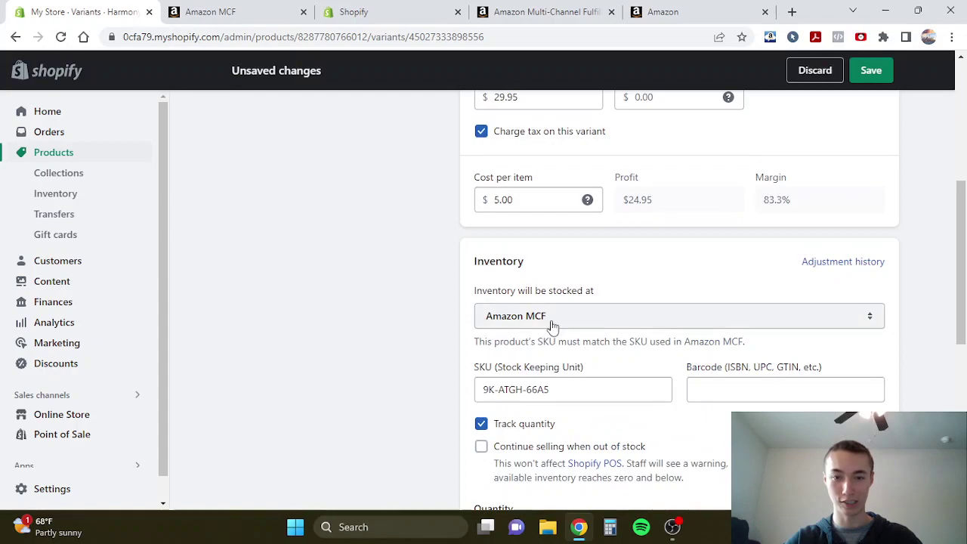
Check the Harmony White variant's SKU, quantity and shipping details, and save the variant.
{"action": "scroll", "coordinate": [552, 324], "scroll_direction": "down", "scroll_amount": 2}
{"action": "triple_click", "coordinate": [522, 241]}
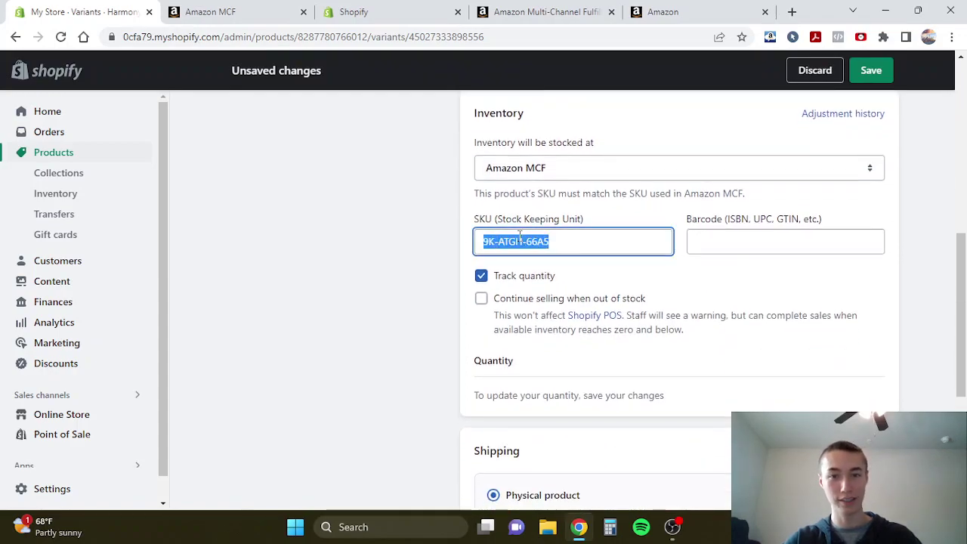
{"action": "left_click", "coordinate": [453, 253]}
{"action": "scroll", "coordinate": [453, 252], "scroll_direction": "down", "scroll_amount": 1}
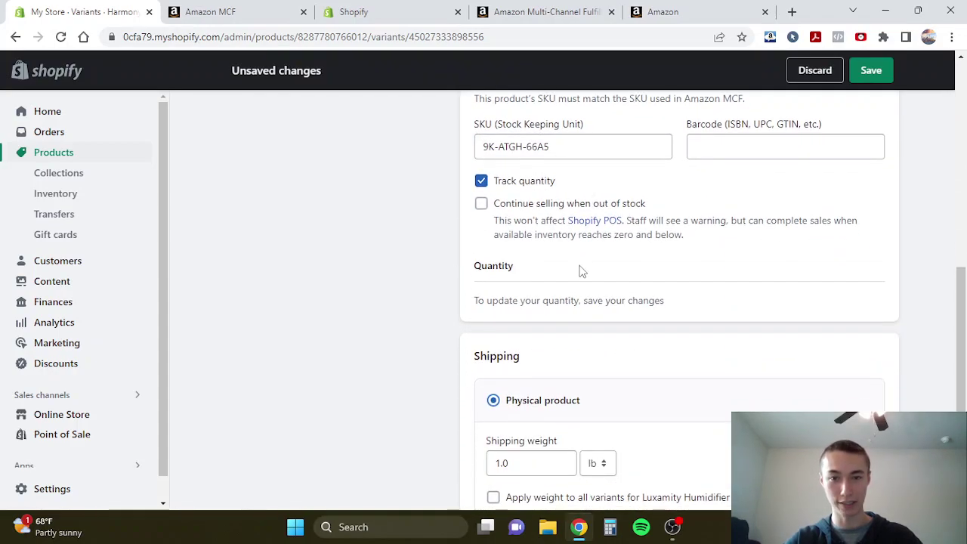
{"action": "scroll", "coordinate": [579, 269], "scroll_direction": "down", "scroll_amount": 2}
{"action": "scroll", "coordinate": [492, 287], "scroll_direction": "up", "scroll_amount": 6}
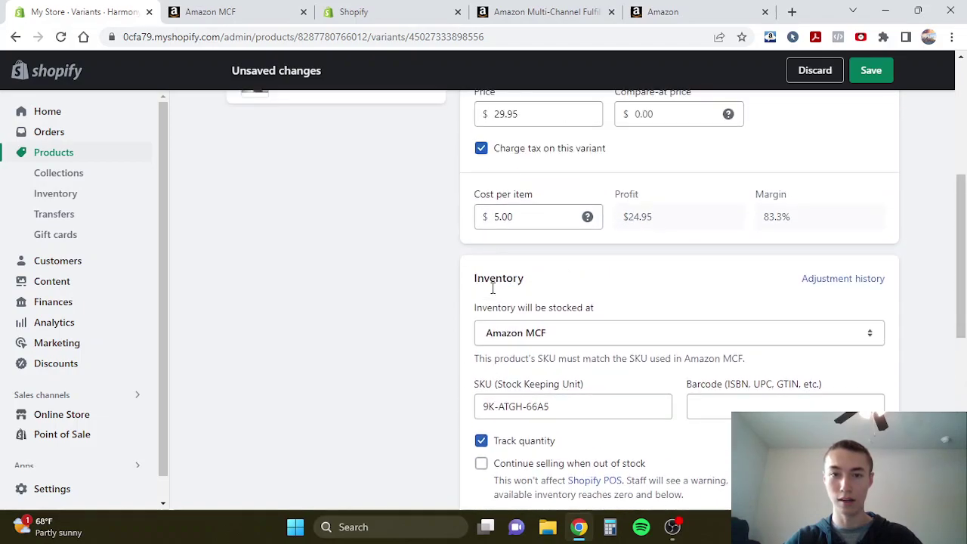
{"action": "left_click", "coordinate": [866, 71]}
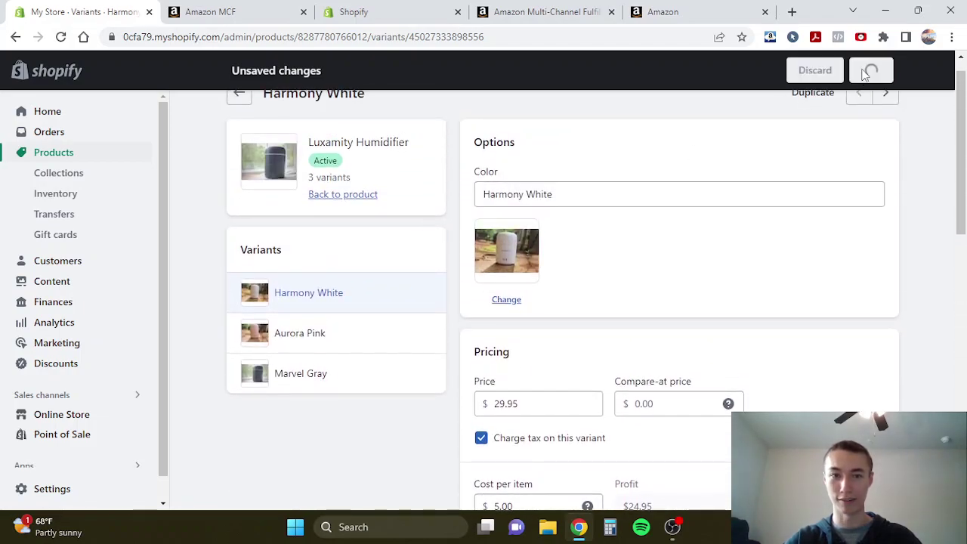
Switch to the Amazon MCF welcome page and open the Shopify products page from the section on assigning products.
{"action": "left_click", "coordinate": [317, 333]}
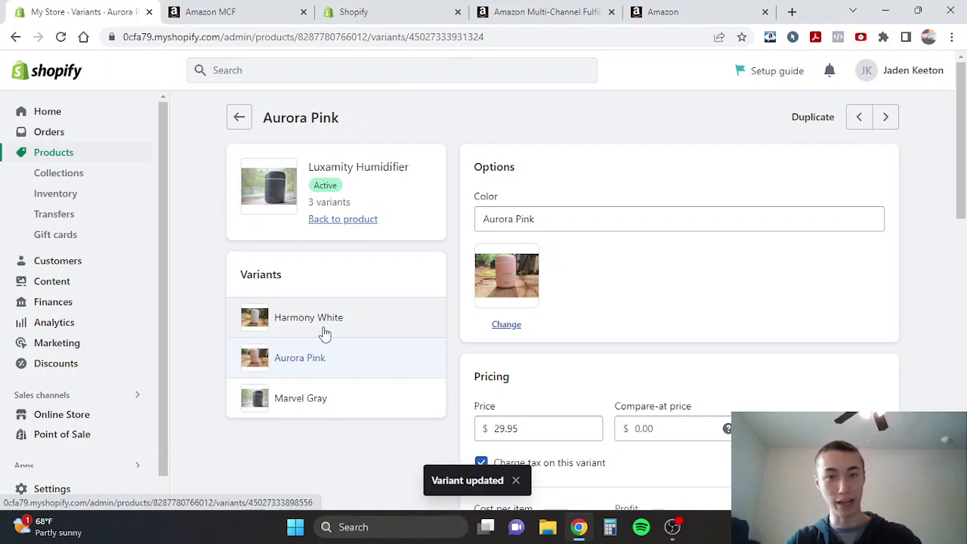
{"action": "left_click", "coordinate": [216, 11]}
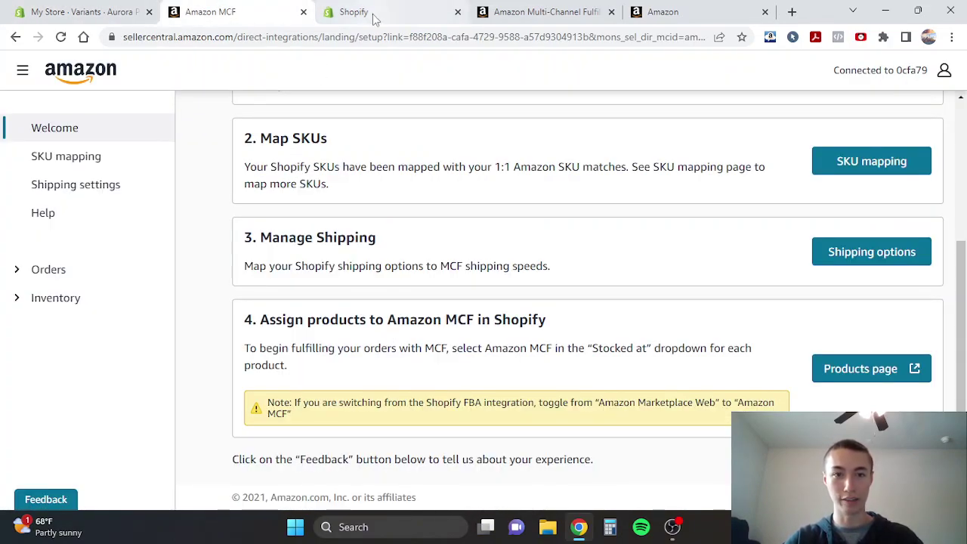
{"action": "left_click", "coordinate": [869, 378]}
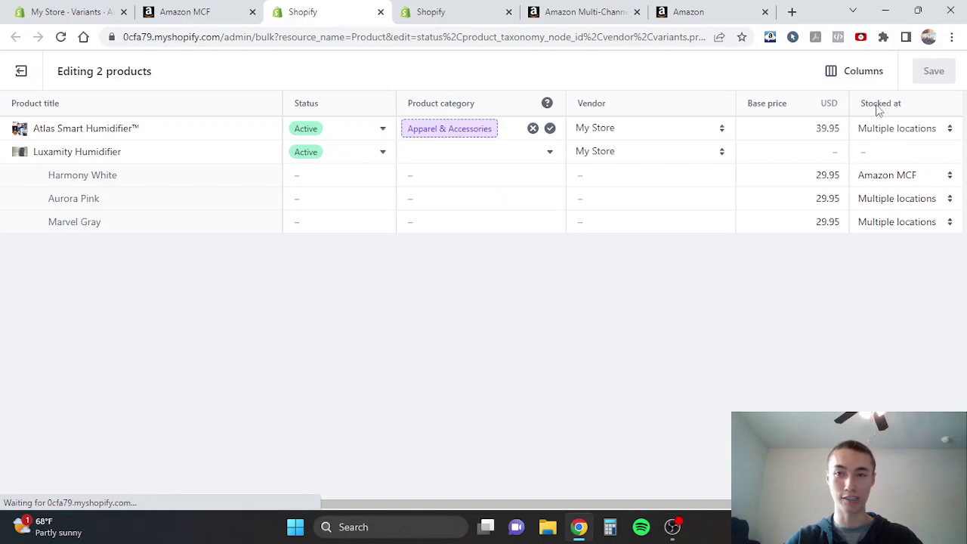
Set the Aurora Pink and Marvel Gray variants to be stocked at Amazon MCF and save the products.
{"action": "left_click", "coordinate": [873, 204]}
{"action": "left_click", "coordinate": [877, 200]}
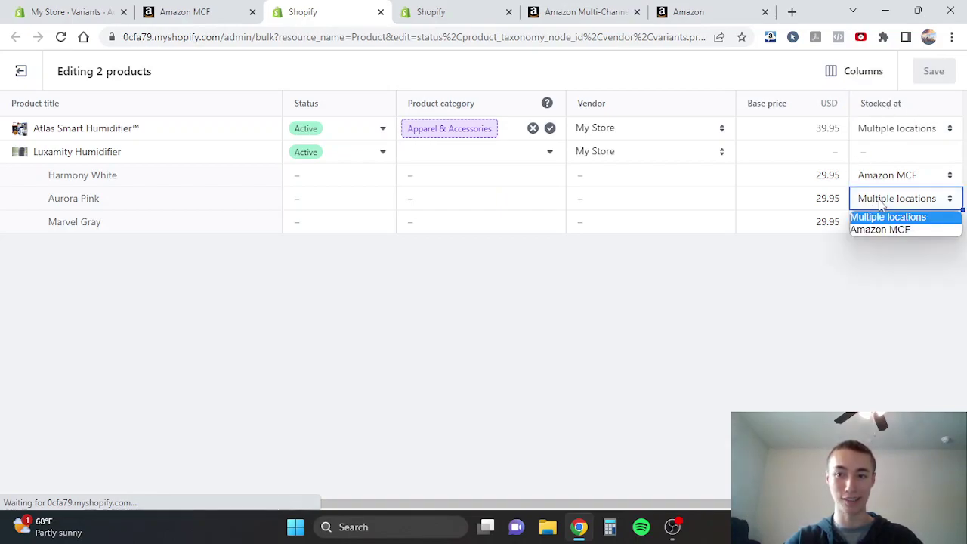
{"action": "left_click", "coordinate": [886, 230]}
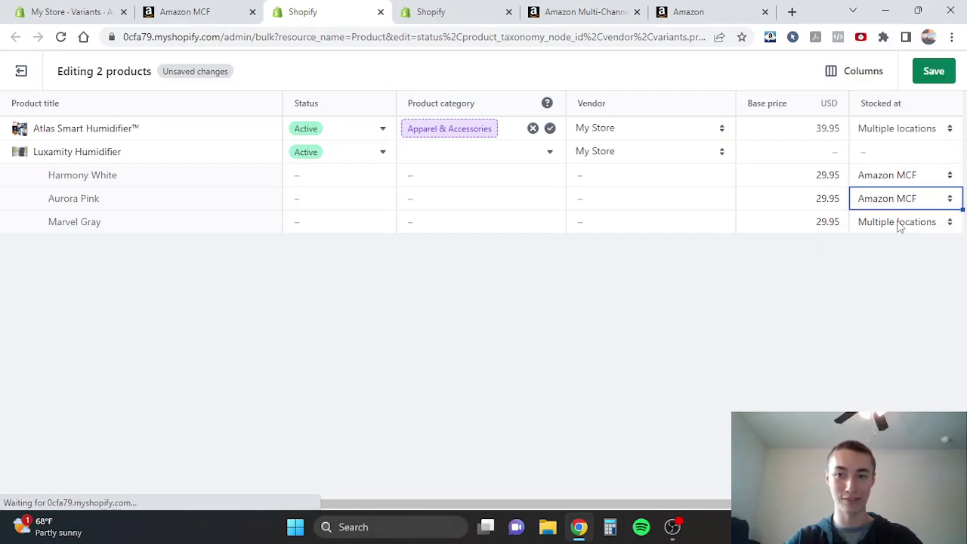
{"action": "left_click", "coordinate": [899, 226]}
{"action": "left_click", "coordinate": [899, 226]}
{"action": "left_click", "coordinate": [885, 253]}
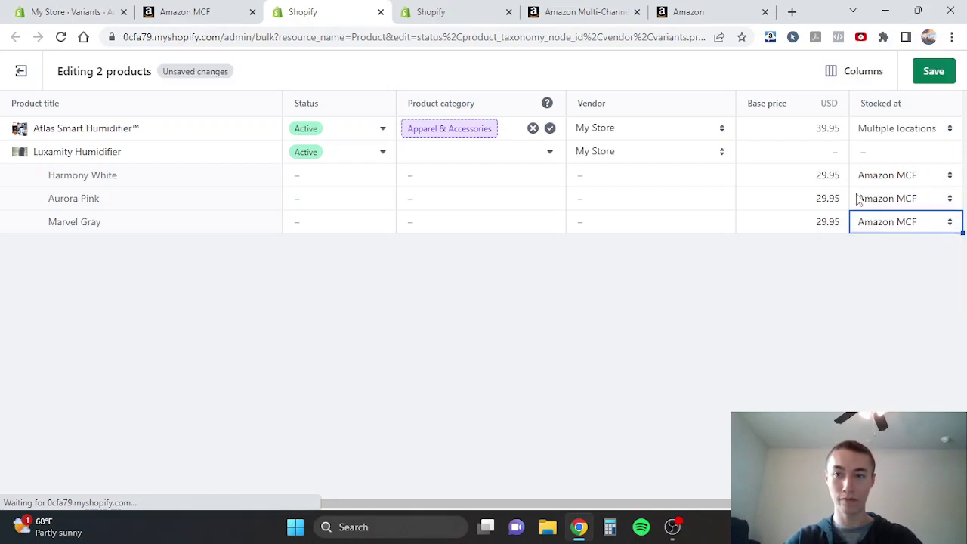
{"action": "left_click", "coordinate": [938, 73]}
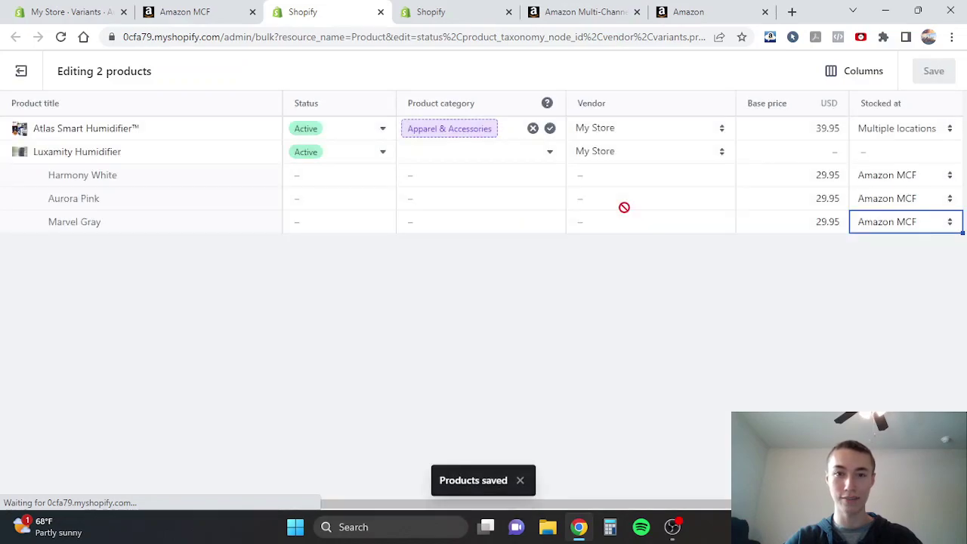
Return to the Amazon MCF welcome page, expand the Orders options and review the MCF setup steps.
{"action": "left_click", "coordinate": [190, 12]}
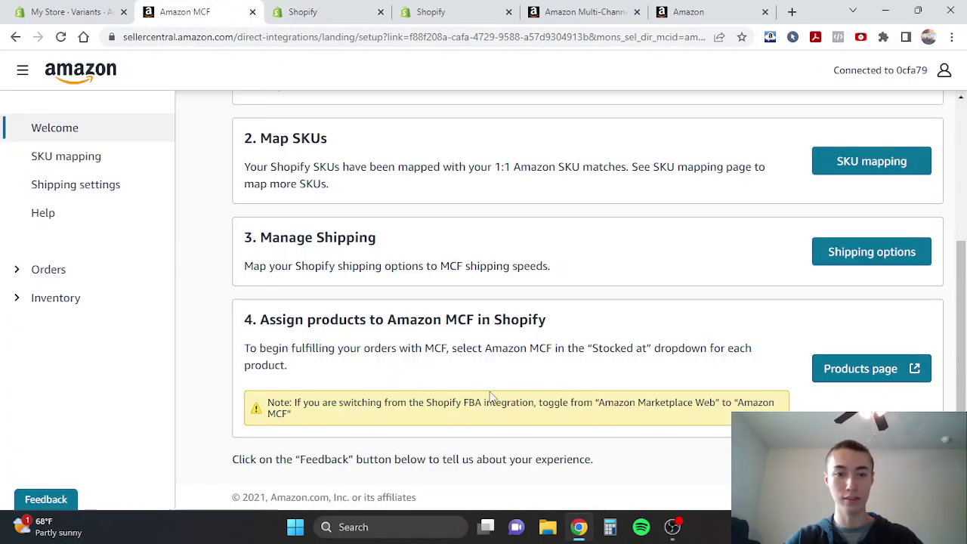
{"action": "scroll", "coordinate": [416, 371], "scroll_direction": "up", "scroll_amount": 3}
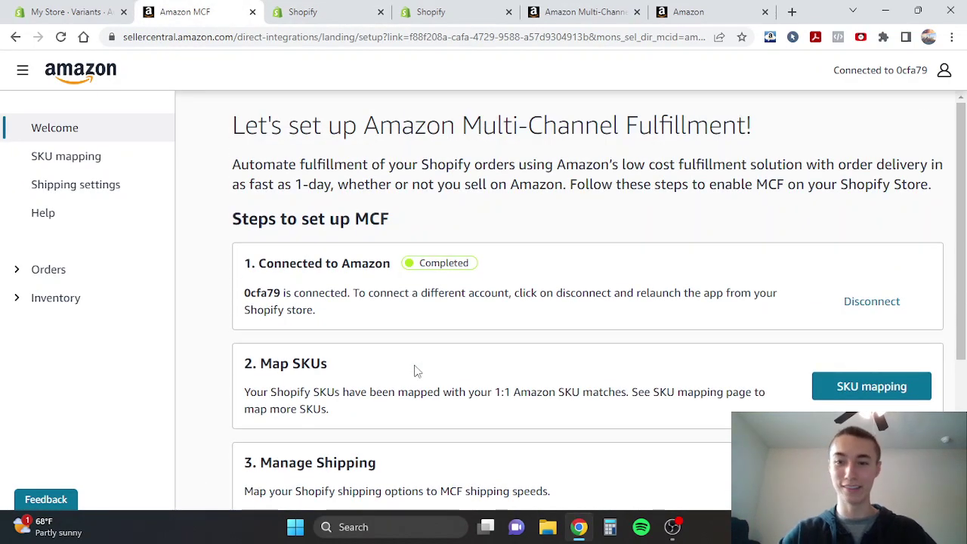
{"action": "left_click", "coordinate": [27, 274]}
{"action": "left_click", "coordinate": [27, 276]}
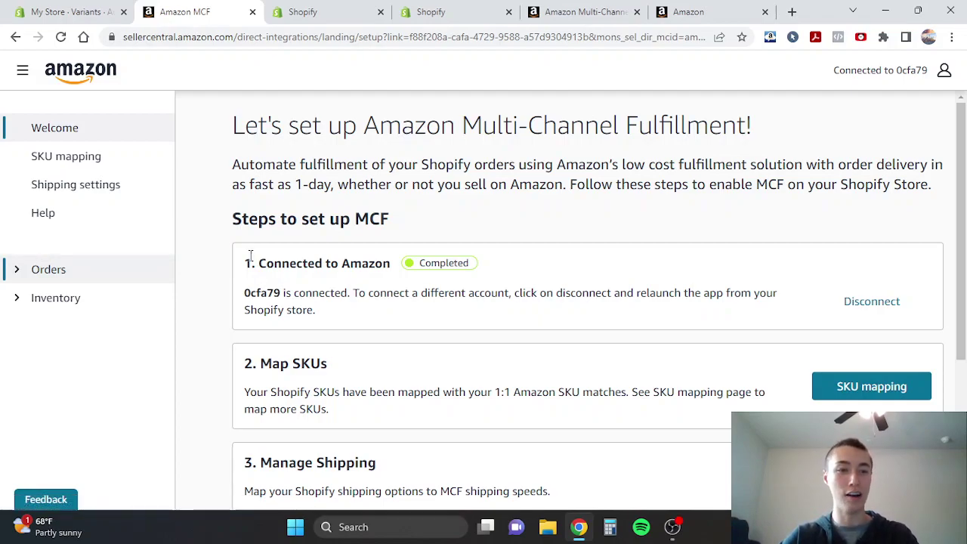
{"action": "left_click", "coordinate": [77, 269]}
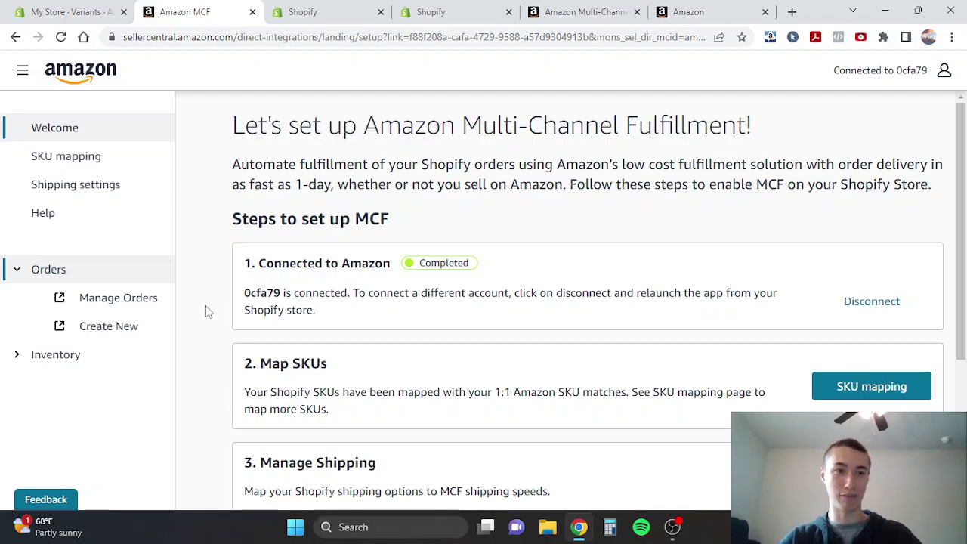
{"action": "left_click", "coordinate": [324, 11]}
{"action": "left_click", "coordinate": [204, 11]}
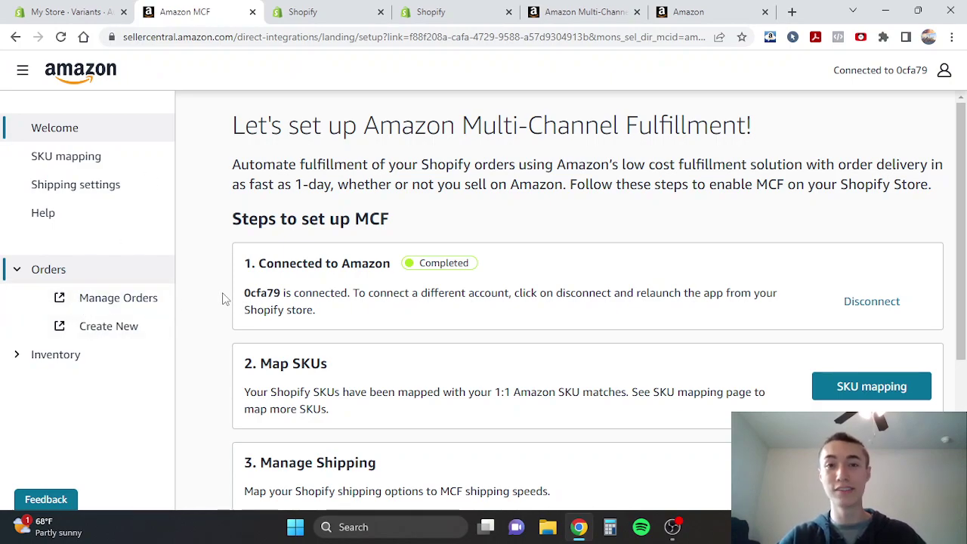
{"action": "scroll", "coordinate": [223, 298], "scroll_direction": "down", "scroll_amount": 3}
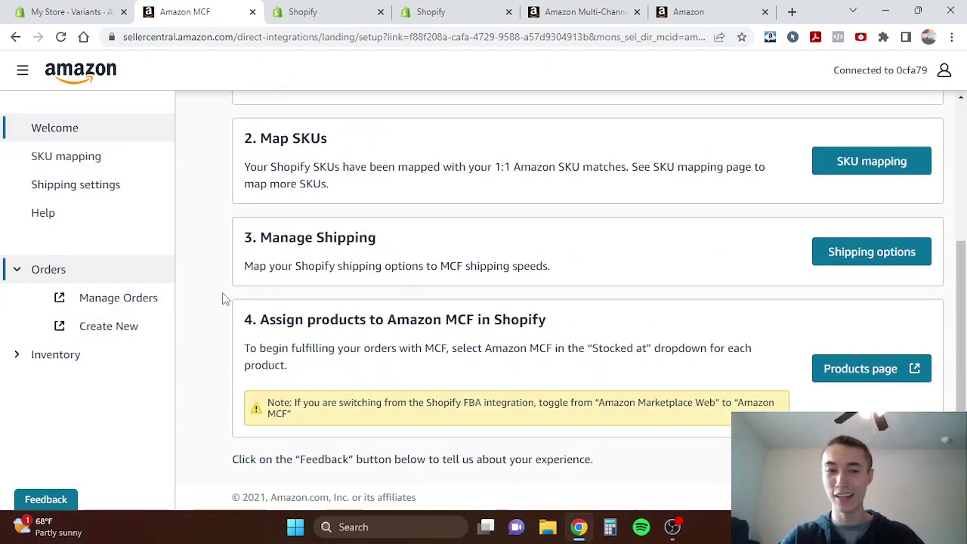
{"action": "scroll", "coordinate": [223, 299], "scroll_direction": "up", "scroll_amount": 3}
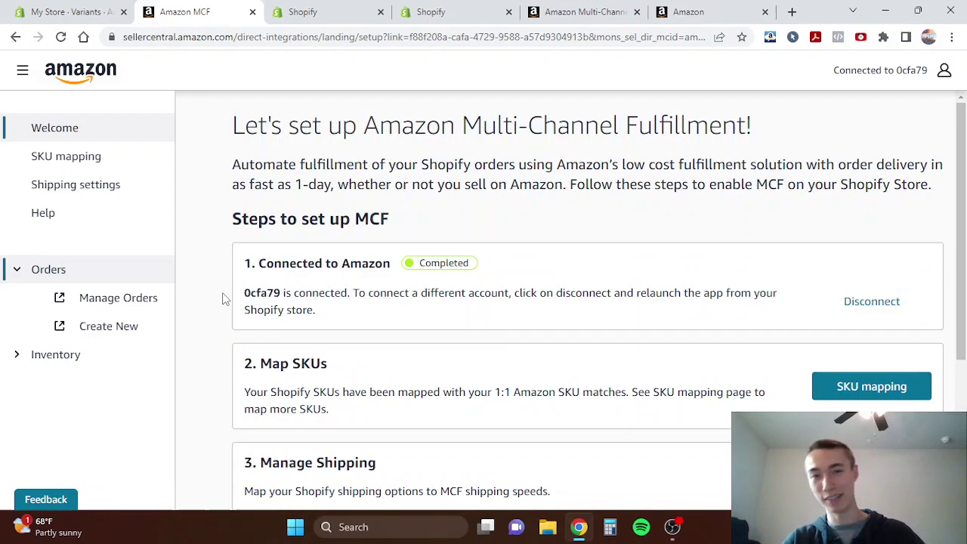